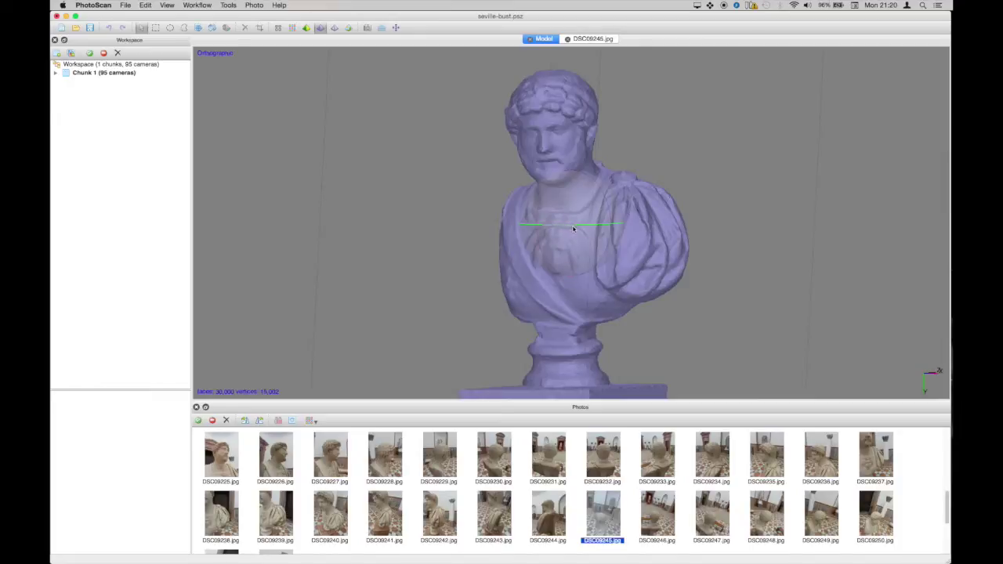
Step: Examine the untextured bust mesh from the front and side, closing in on the head and shoulders
mouse_move(573, 224)
left_mouse_down()
mouse_move(522, 226)
mouse_move(587, 227)
mouse_move(570, 230)
left_mouse_up()
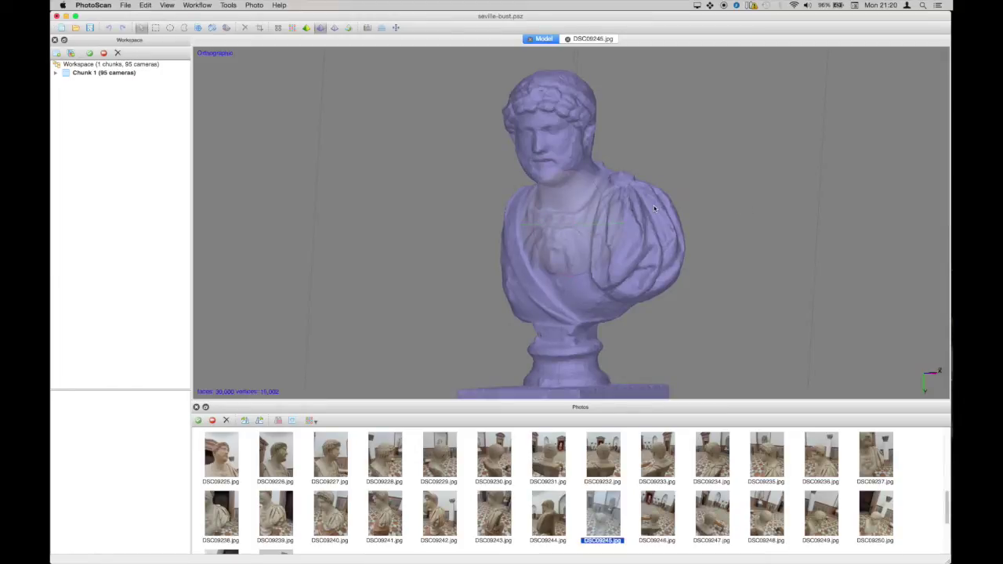
left_click(583, 225)
left_click(554, 226)
mouse_move(578, 225)
left_mouse_down()
mouse_move(527, 225)
mouse_move(597, 228)
mouse_move(529, 226)
mouse_move(579, 223)
left_mouse_up()
scroll(579, 223, "up", 2)
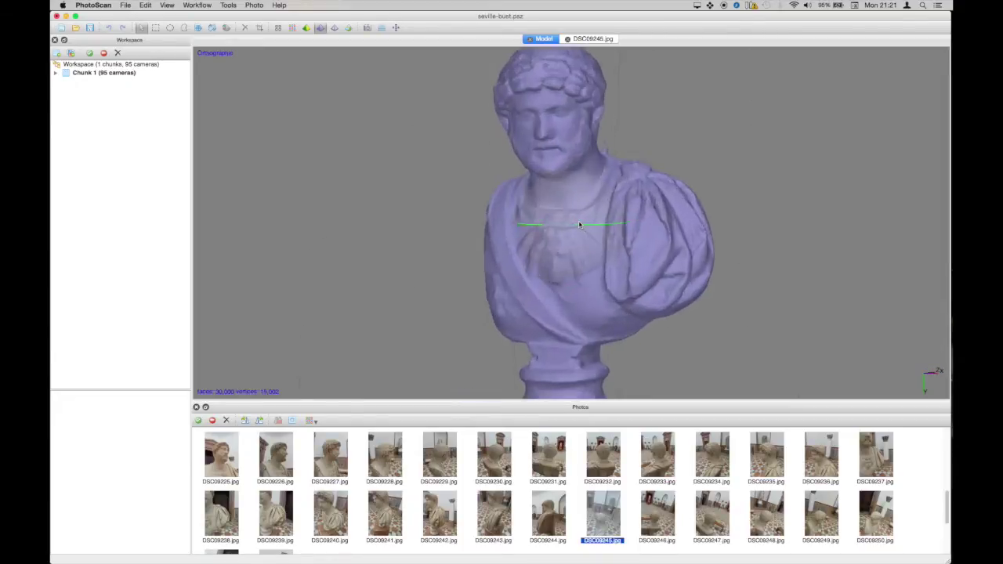
scroll(578, 222, "up", 5)
middle_click_drag(564, 162, 567, 272)
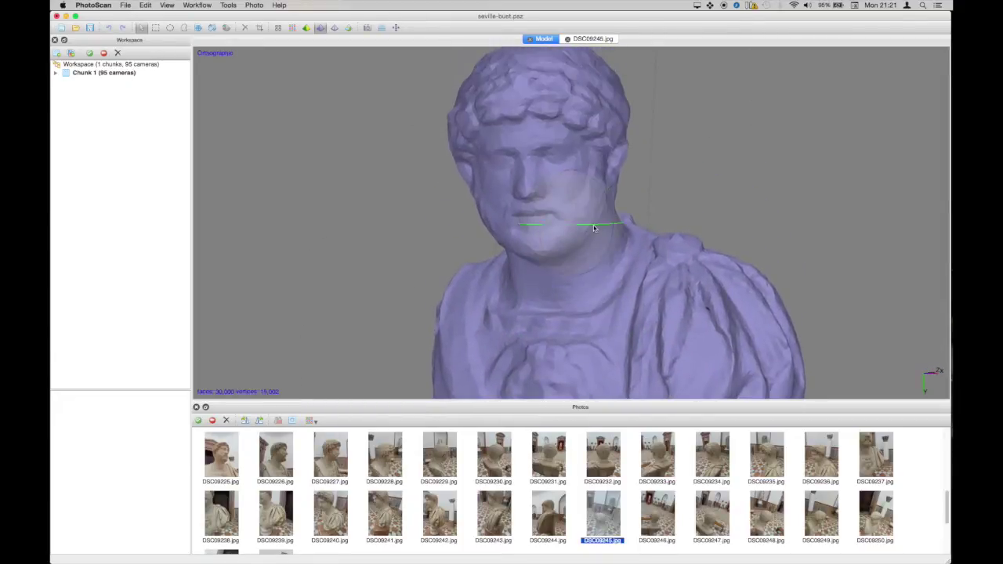
left_click_drag(594, 228, 418, 323)
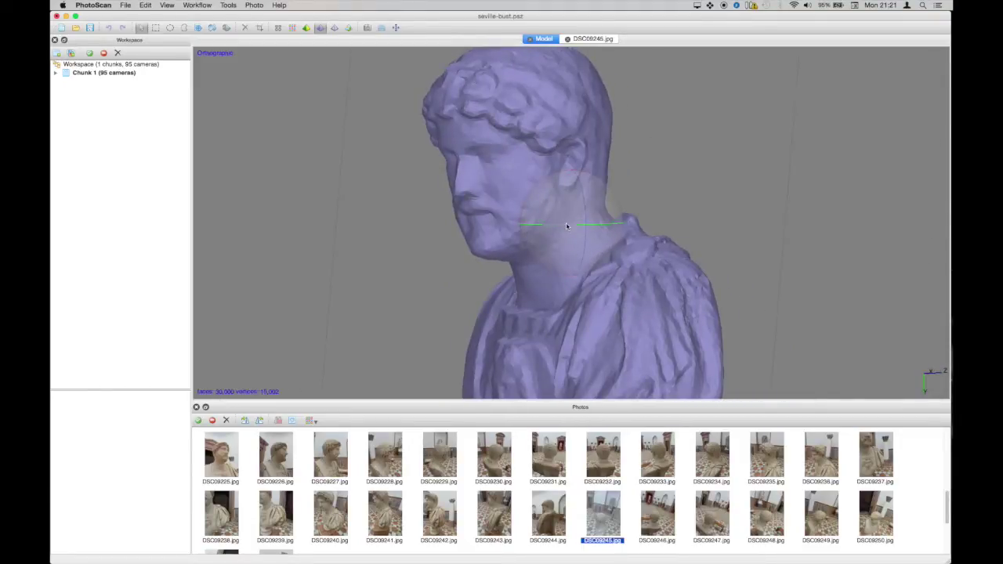
middle_click_drag(556, 263, 580, 238)
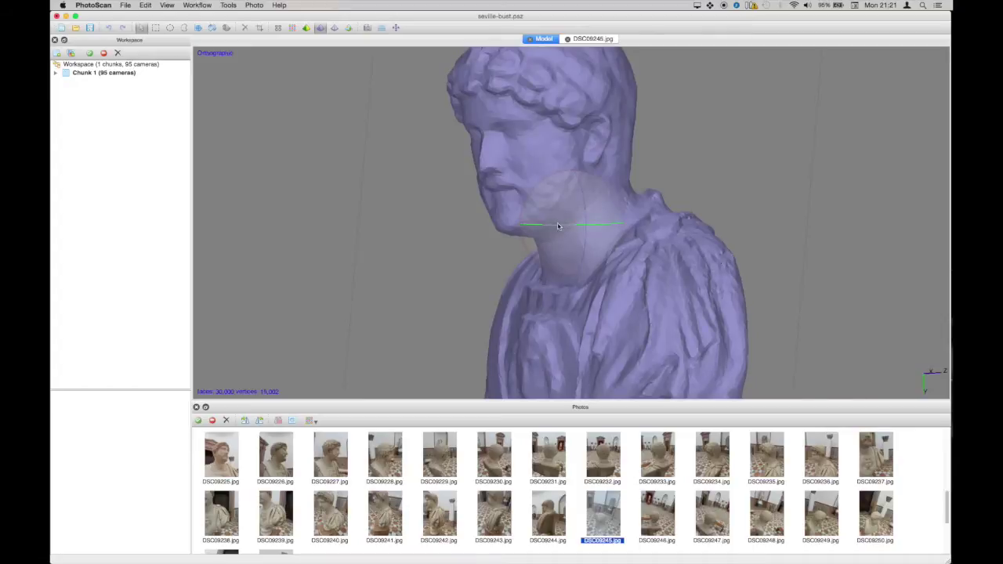
left_click_drag(558, 226, 577, 226)
Step: Compare the bust's head in textured and solid shading, viewing it from both sides
left_click(348, 28)
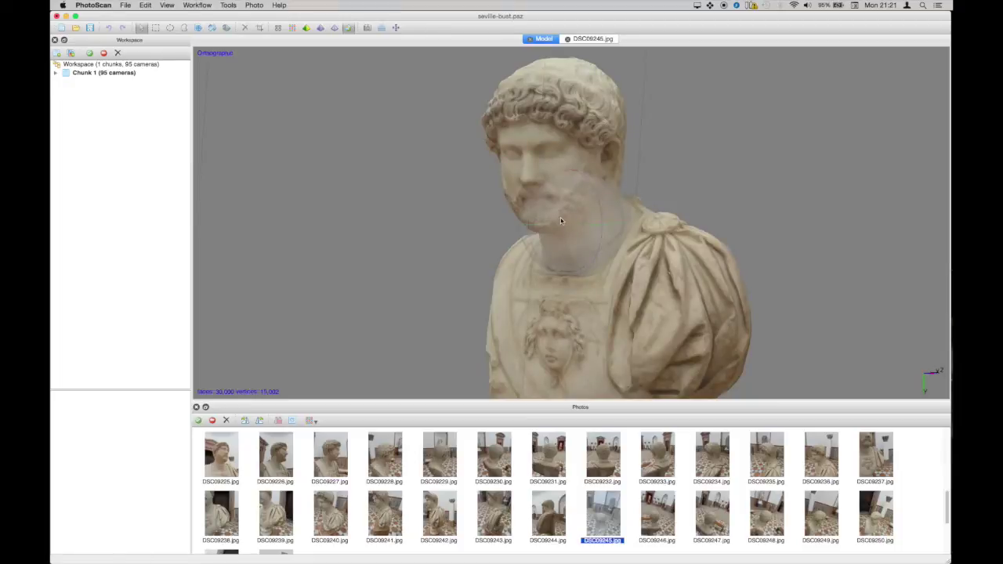
scroll(565, 191, "up", 5)
left_click_drag(565, 194, 579, 227)
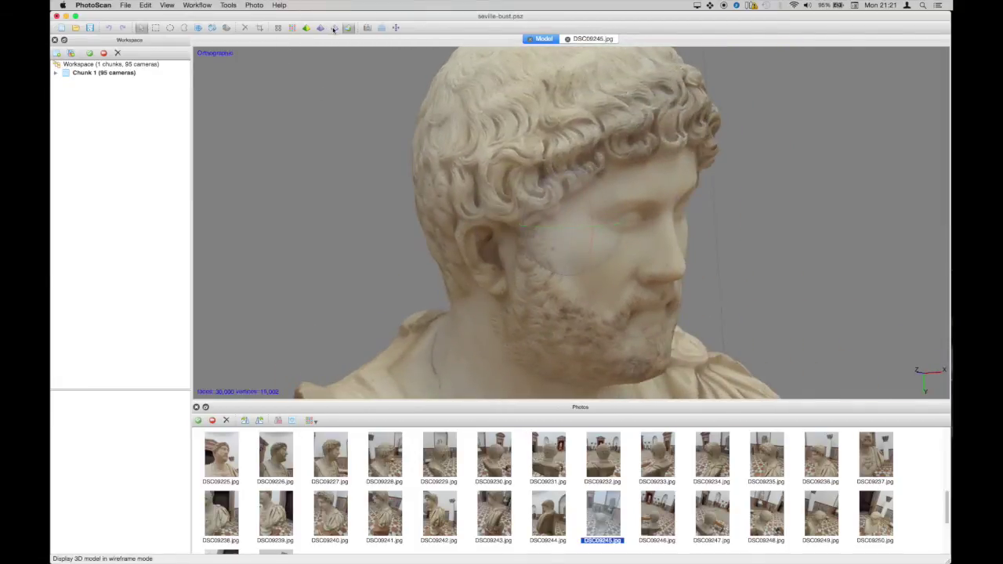
left_click(322, 29)
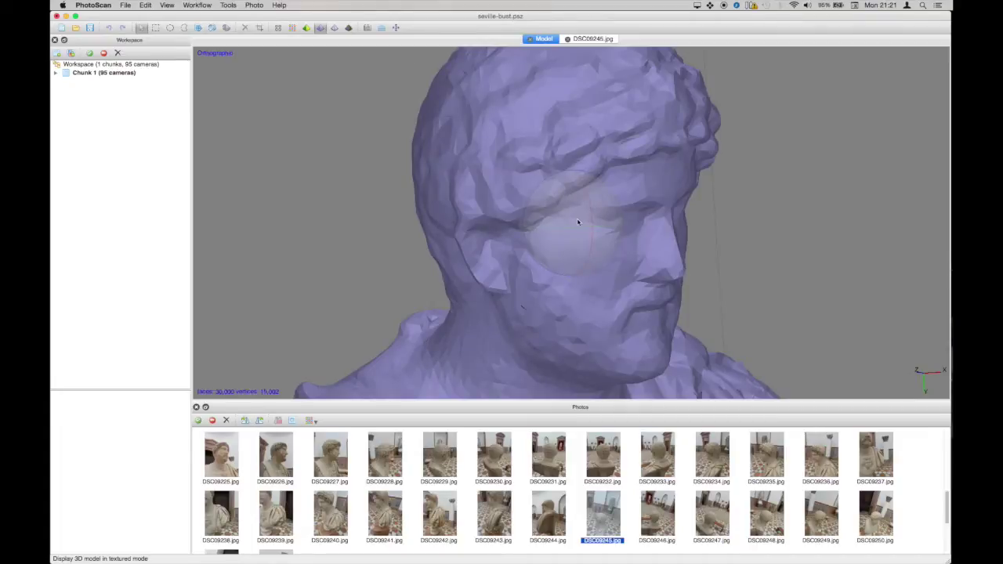
left_click_drag(573, 230, 596, 226)
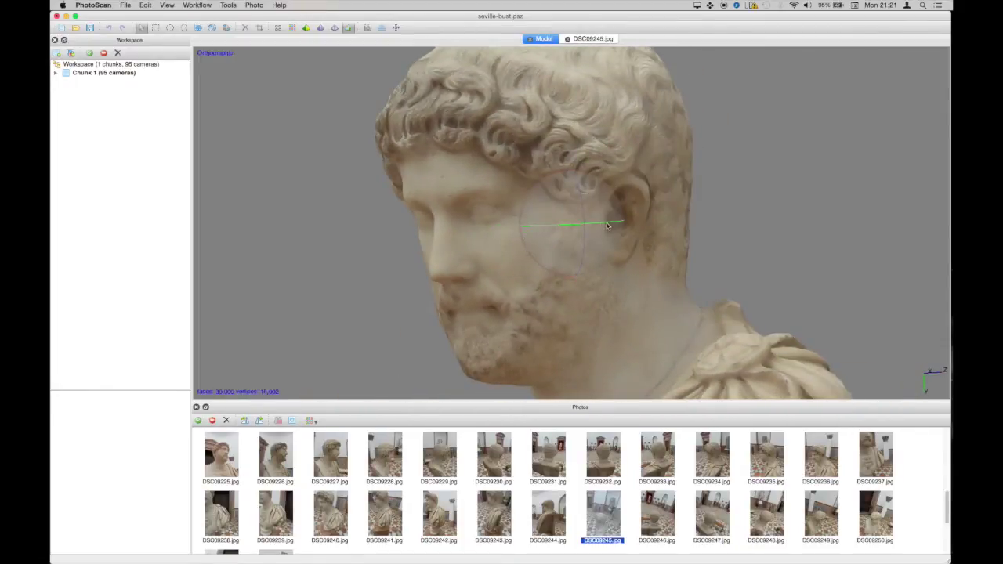
Step: Switch to Finder and upload adriano-B.jpg, adriano-B.mtl and adriano-B.obj from the sketchfab-video folder to the Sketchfab page
key("ctrl+s")
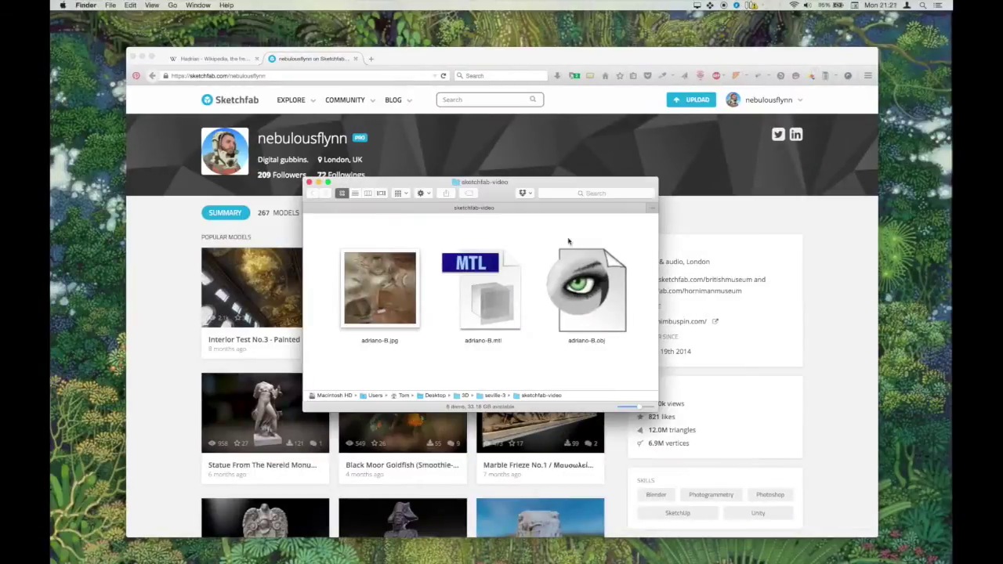
left_click(578, 308)
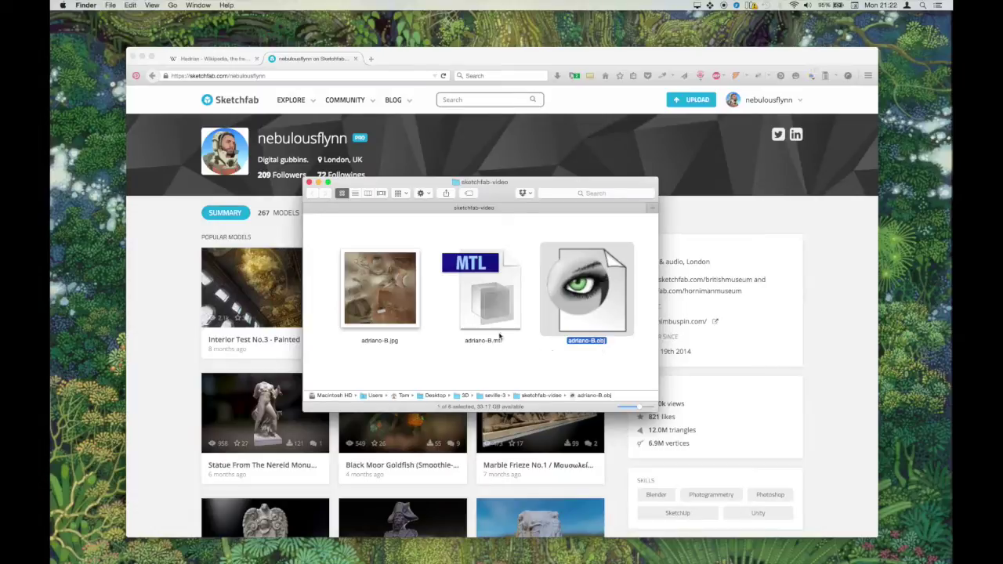
left_click(490, 305)
left_click(396, 289)
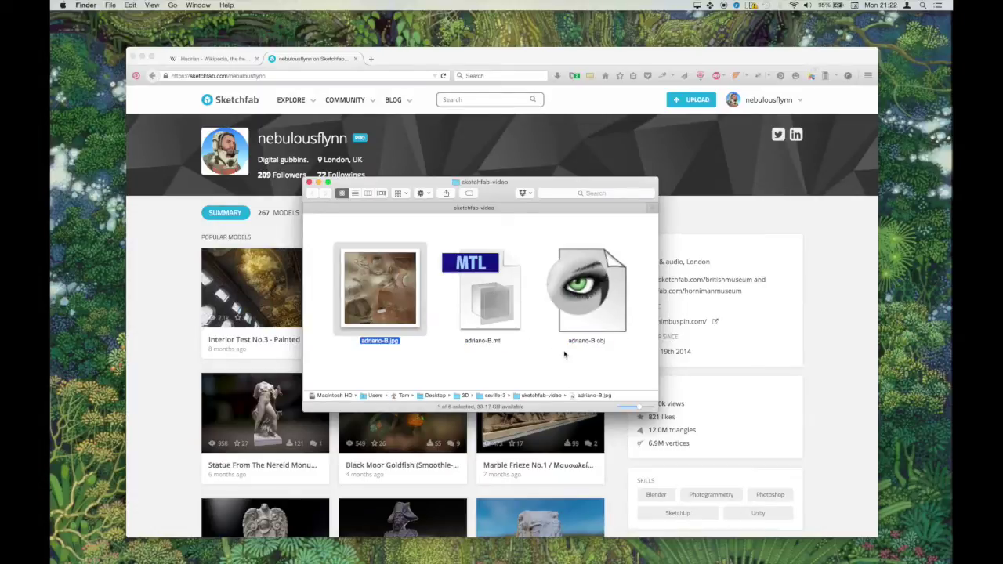
left_click(601, 358)
left_click(399, 296)
left_click(444, 352)
left_click_drag(368, 359, 599, 266)
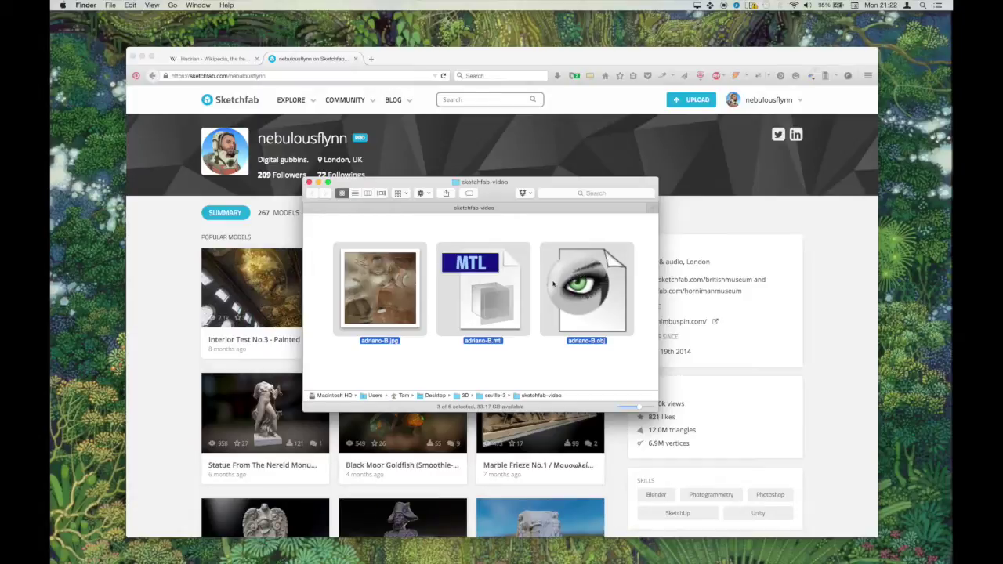
left_click_drag(555, 284, 691, 200)
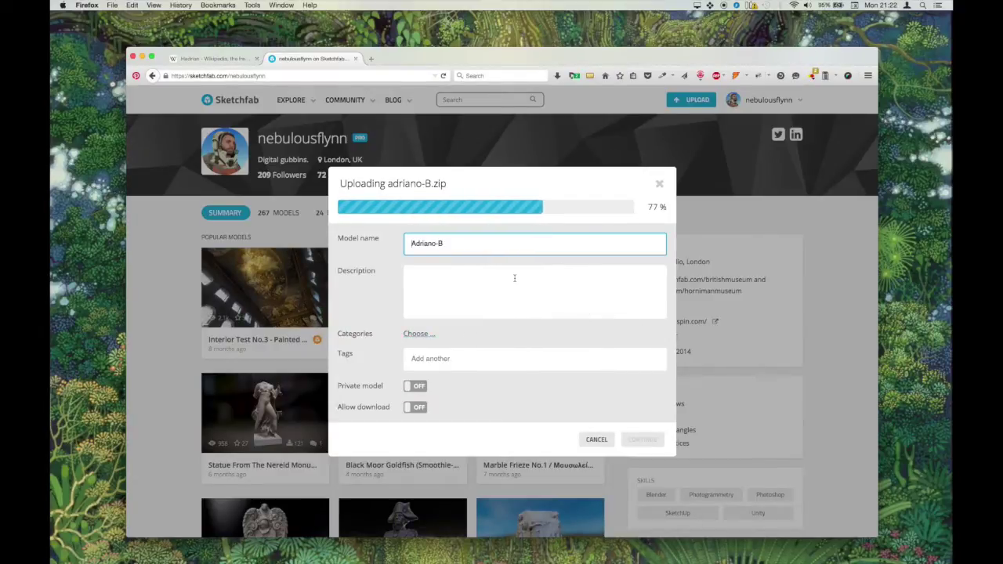
Step: Complete the upload form with the model name Adriano-B and an empty description
left_click(515, 277)
left_click(438, 250)
left_click(447, 287)
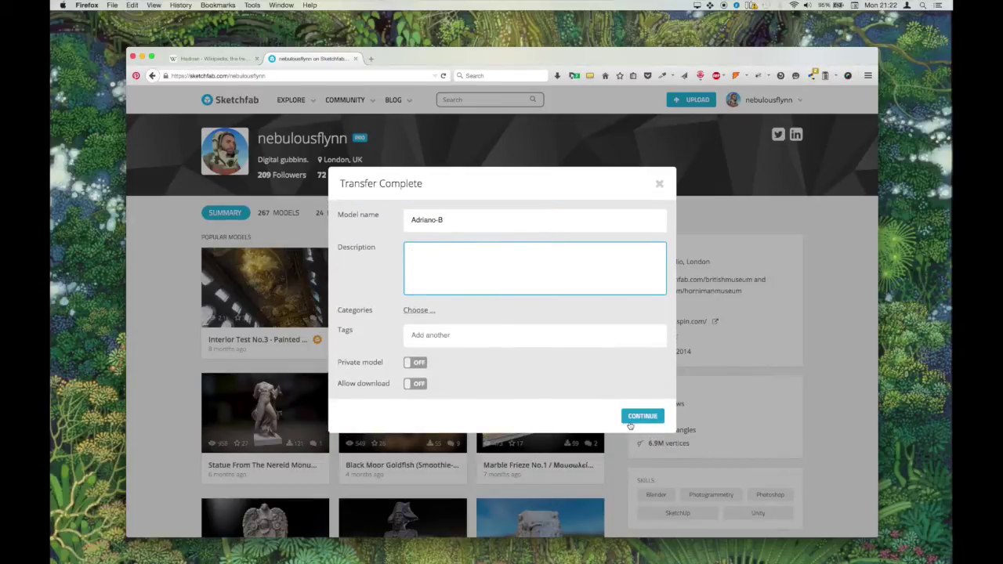
left_click(643, 417)
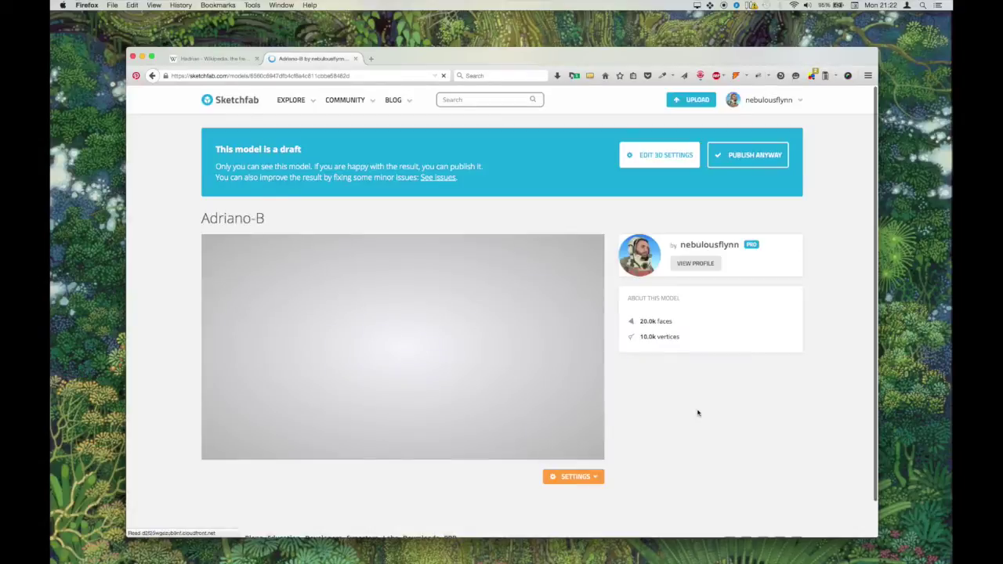
Step: Open the draft model's 3D settings, enable advanced rotation and rotate the upside-down bust upright
left_click(660, 155)
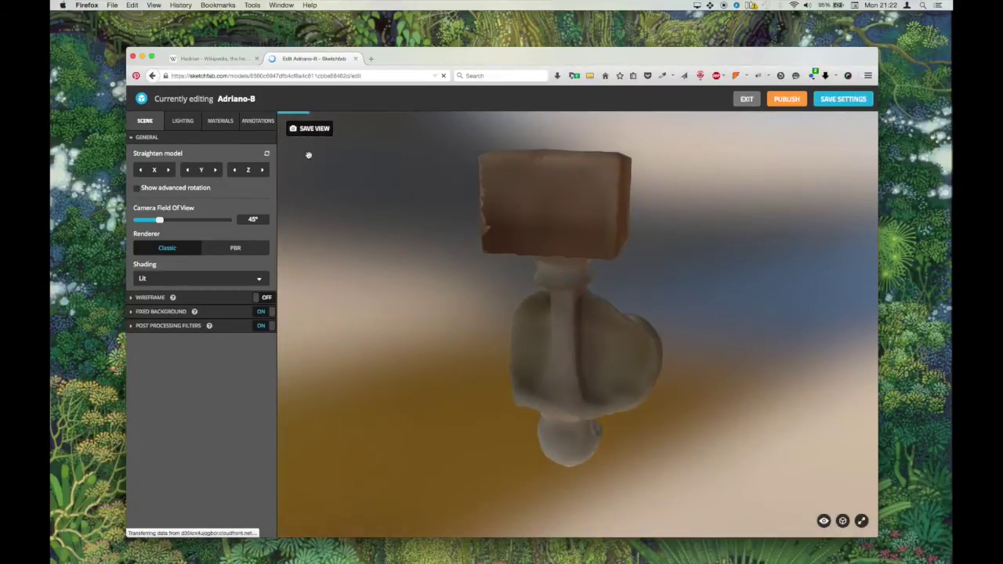
left_click(137, 188)
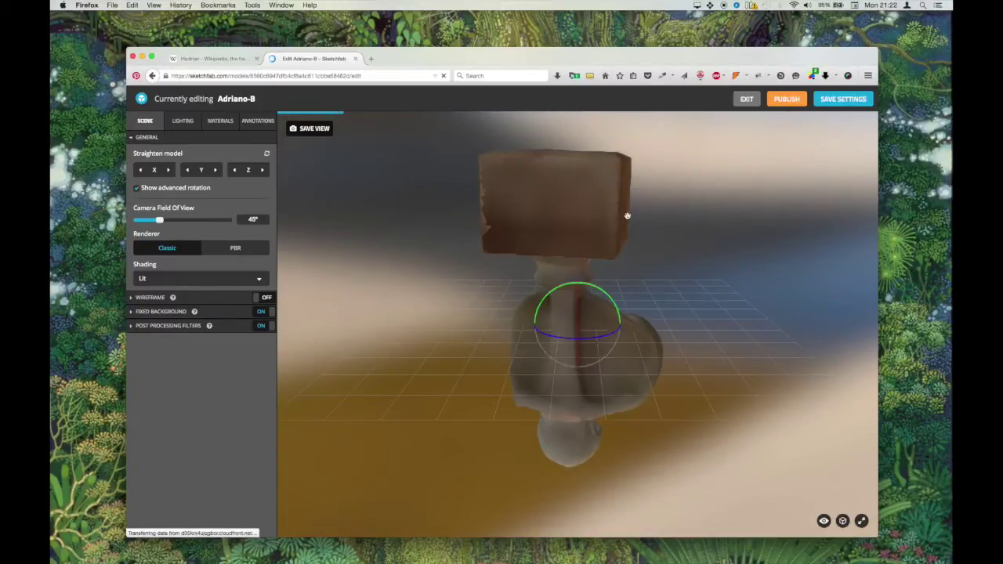
left_click_drag(578, 295, 576, 317)
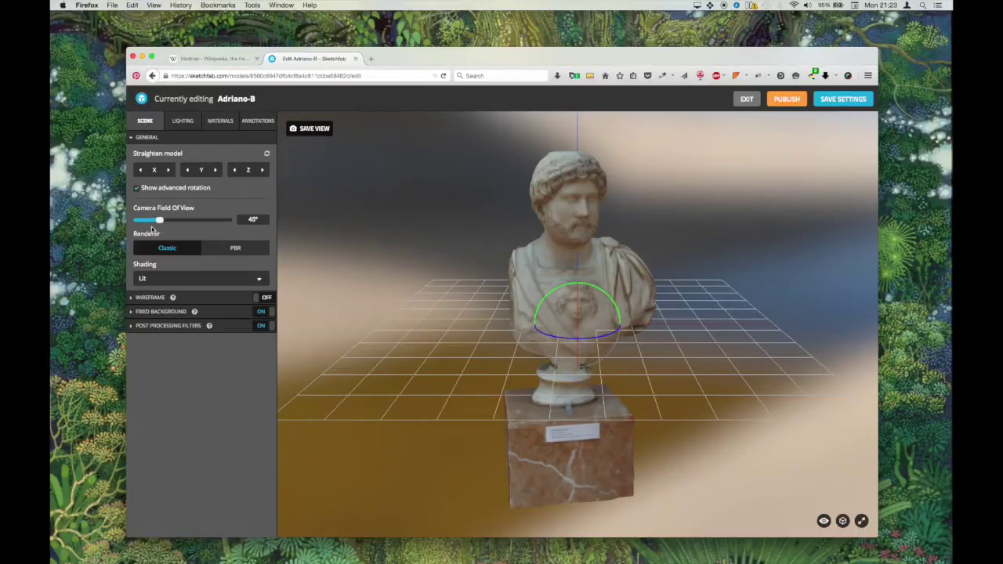
Step: Switch the scene's renderer to PBR and keep the shading on Lit
left_click(229, 251)
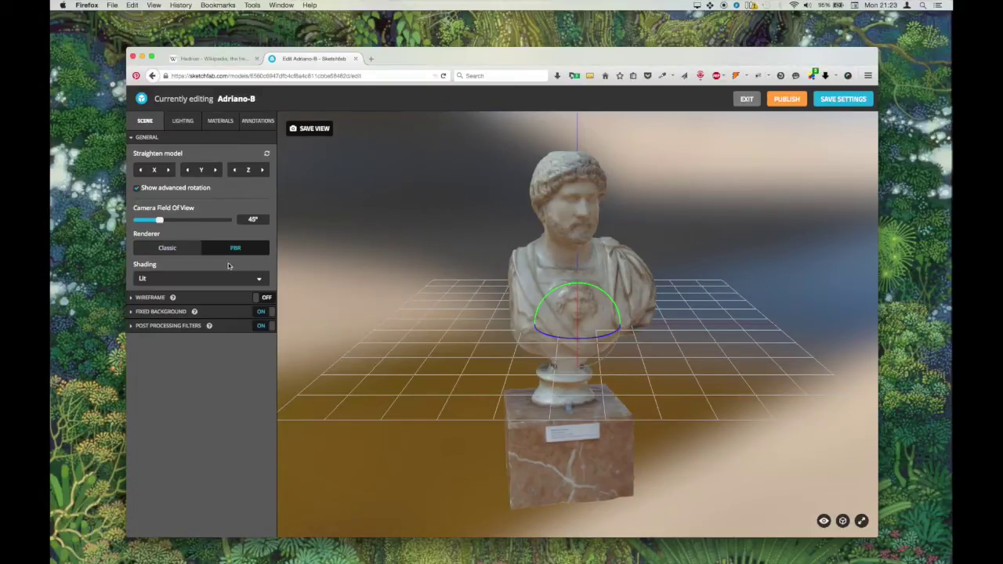
left_click(260, 280)
left_click(250, 264)
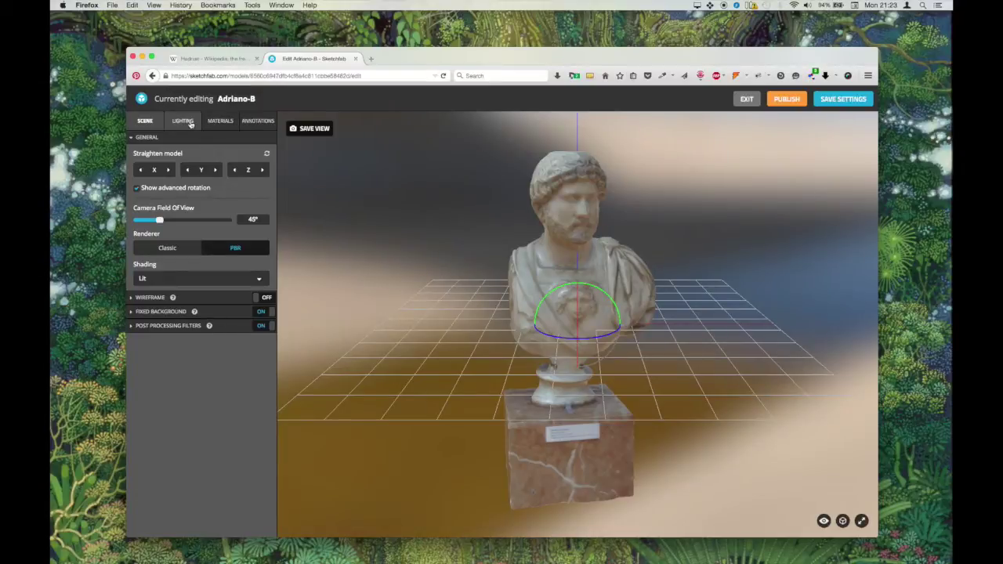
Step: Open the settings of material_0 and inspect the bust's surface up close
left_click(224, 124)
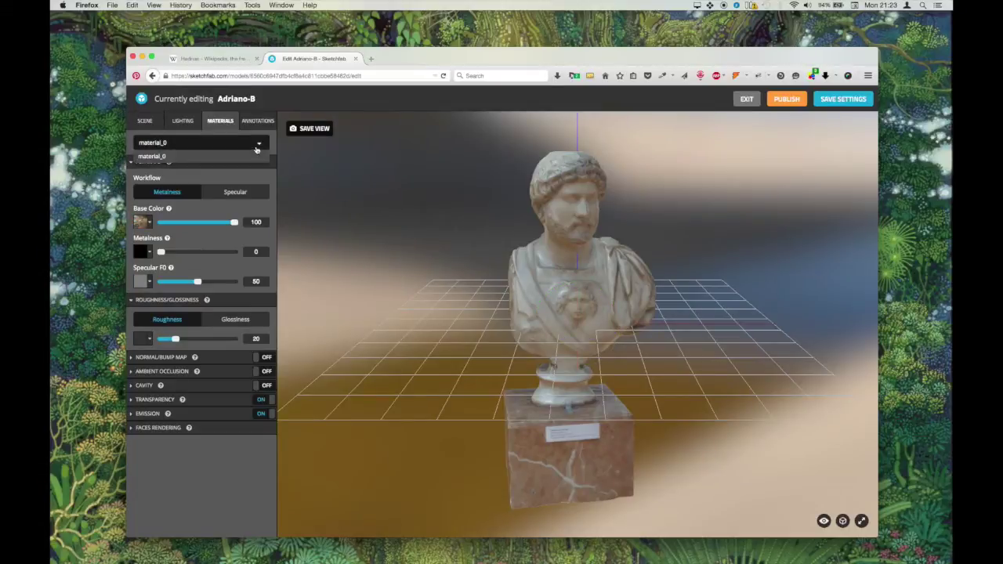
left_click(257, 149)
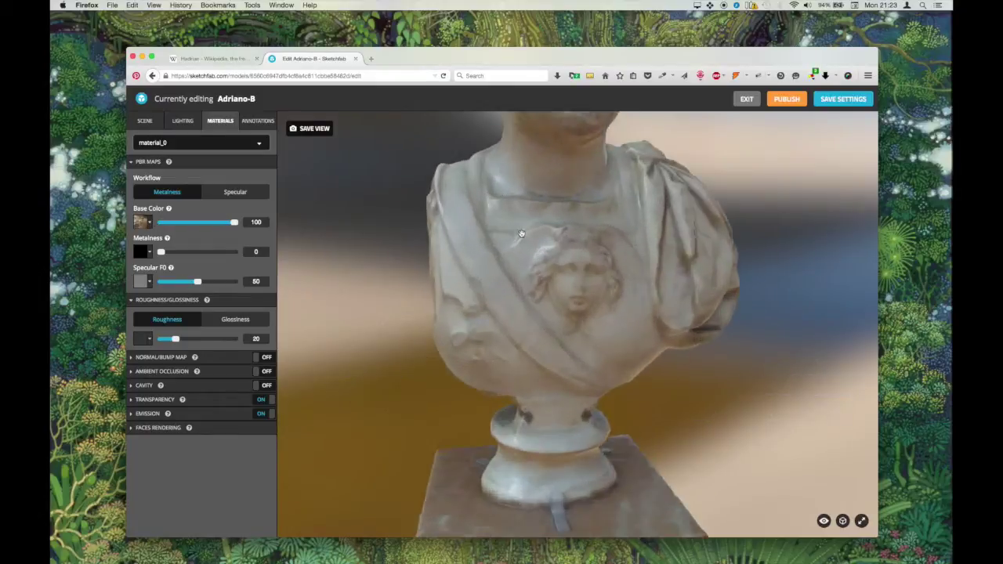
scroll(521, 234, "up", 3)
scroll(521, 233, "down", 2)
mouse_move(575, 211)
left_mouse_down()
mouse_move(569, 274)
mouse_move(605, 302)
mouse_move(560, 291)
mouse_move(607, 280)
mouse_move(705, 284)
mouse_move(616, 318)
mouse_move(560, 309)
mouse_move(544, 295)
mouse_move(401, 305)
left_mouse_up()
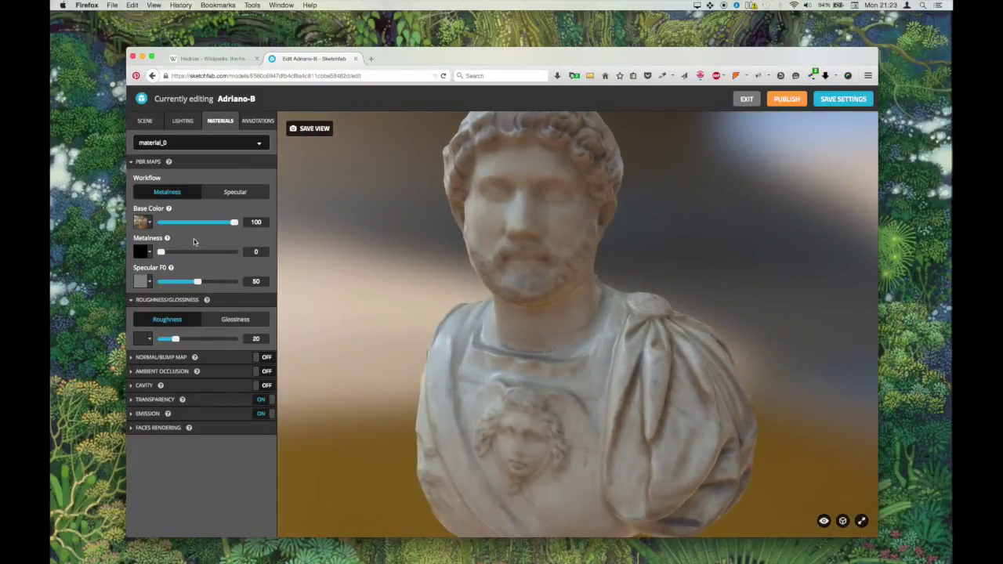
Step: Assign the adriano-B.jpg texture to the material's Specular F0 channel at 100 and check the reflections
left_click(150, 281)
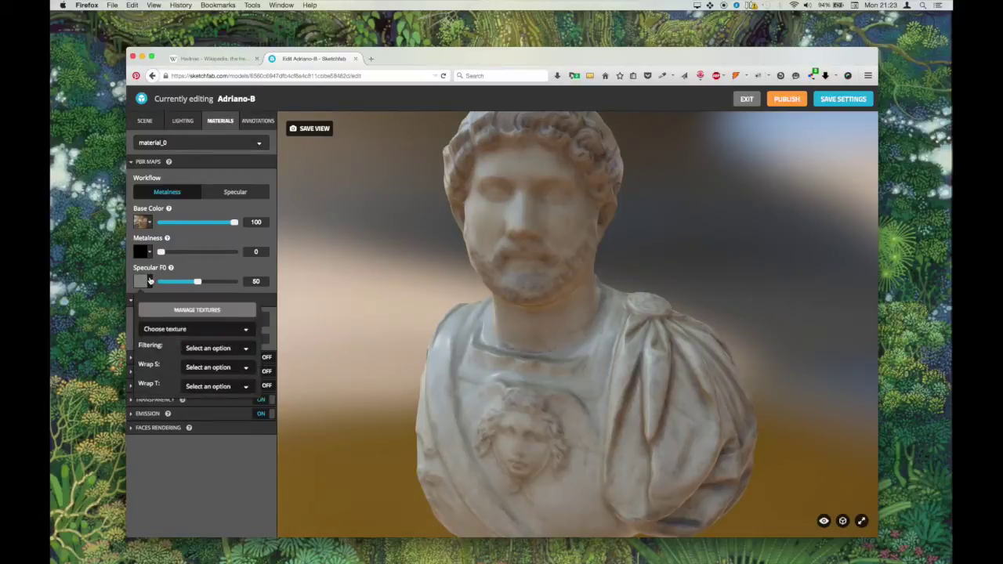
left_click(165, 330)
left_click(178, 367)
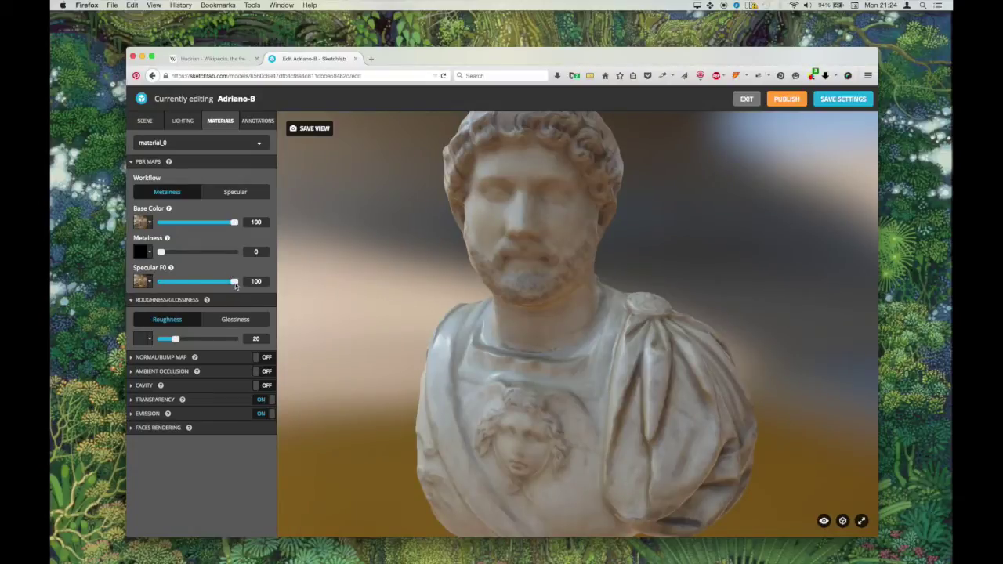
mouse_move(235, 284)
left_mouse_down()
mouse_move(141, 287)
mouse_move(282, 291)
mouse_move(147, 293)
mouse_move(251, 293)
left_mouse_up()
mouse_move(521, 340)
left_mouse_down()
mouse_move(564, 336)
mouse_move(645, 364)
mouse_move(650, 347)
mouse_move(665, 358)
mouse_move(557, 353)
mouse_move(283, 302)
left_mouse_up()
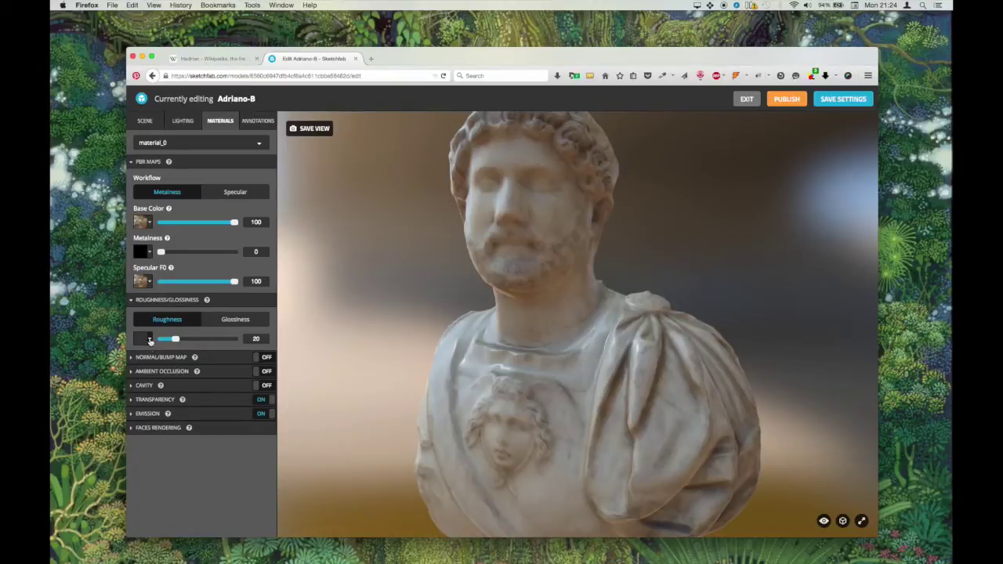
Step: Assign adriano-B.jpg as the roughness texture, switch the channel to Glossiness and set its strength to 100
left_click(150, 341)
left_click(160, 387)
left_click(168, 423)
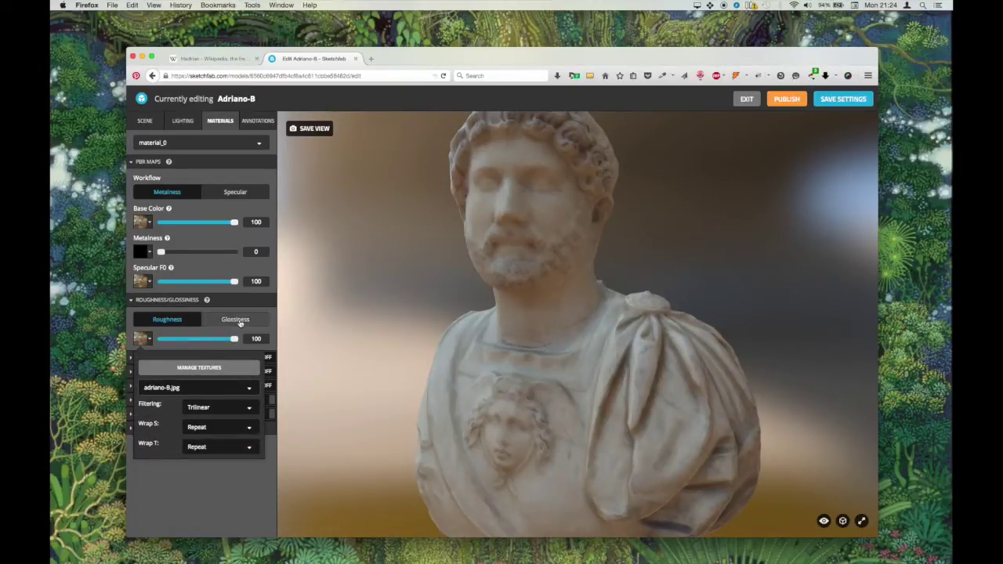
left_click(239, 321)
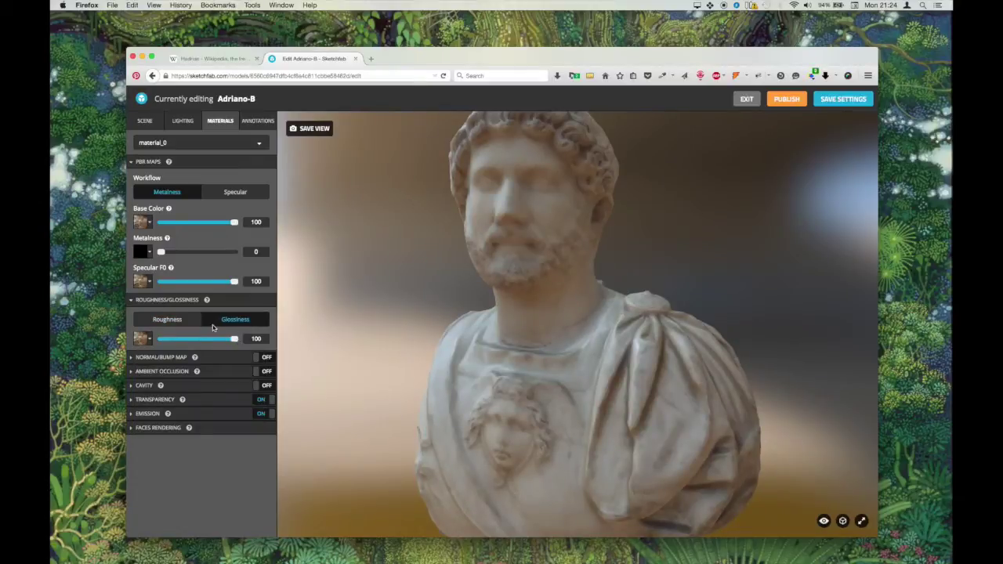
mouse_move(235, 340)
left_mouse_down()
mouse_move(201, 340)
mouse_move(232, 343)
left_mouse_up()
mouse_move(524, 329)
left_mouse_down()
mouse_move(560, 332)
mouse_move(506, 332)
mouse_move(540, 321)
mouse_move(482, 278)
left_mouse_up()
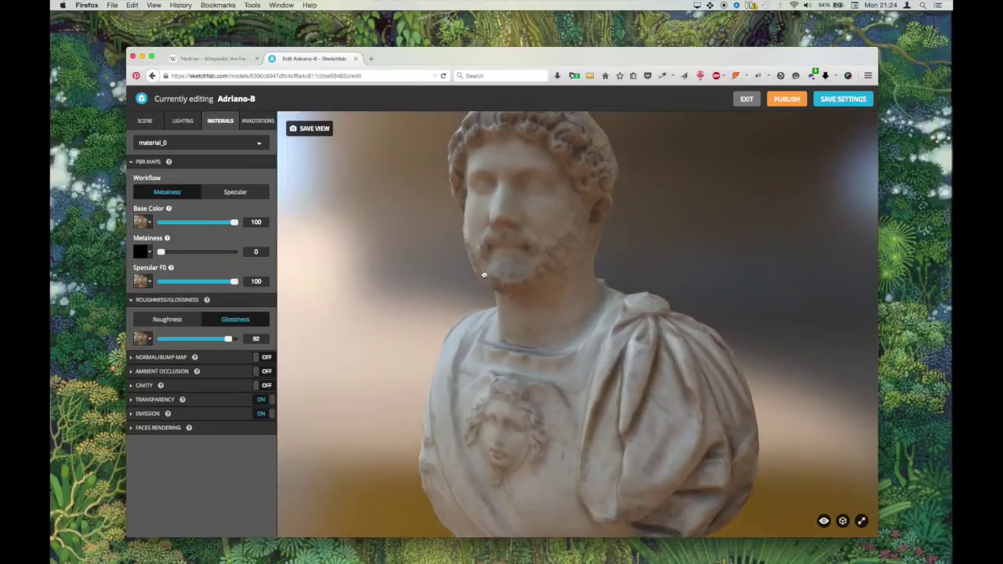
left_click_drag(238, 338, 256, 337)
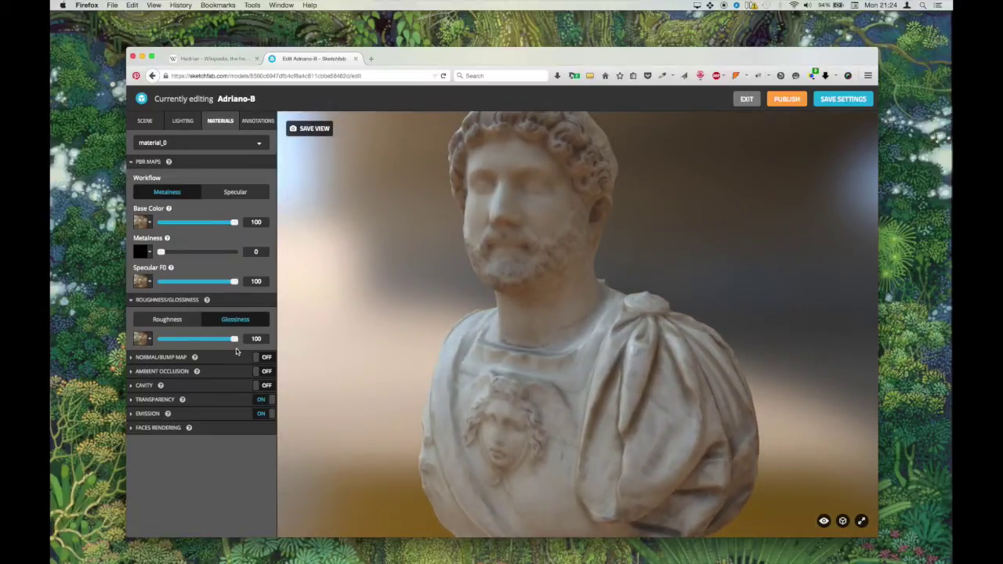
Step: Enable the Normal/Bump Map channel of material_0 and switch it to Bump Map
left_click(237, 360)
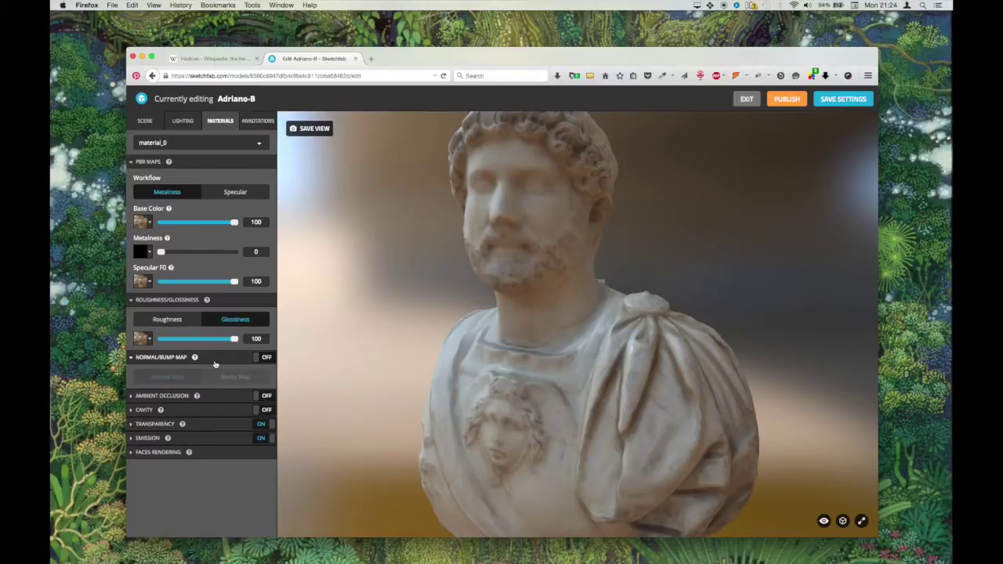
left_click(259, 360)
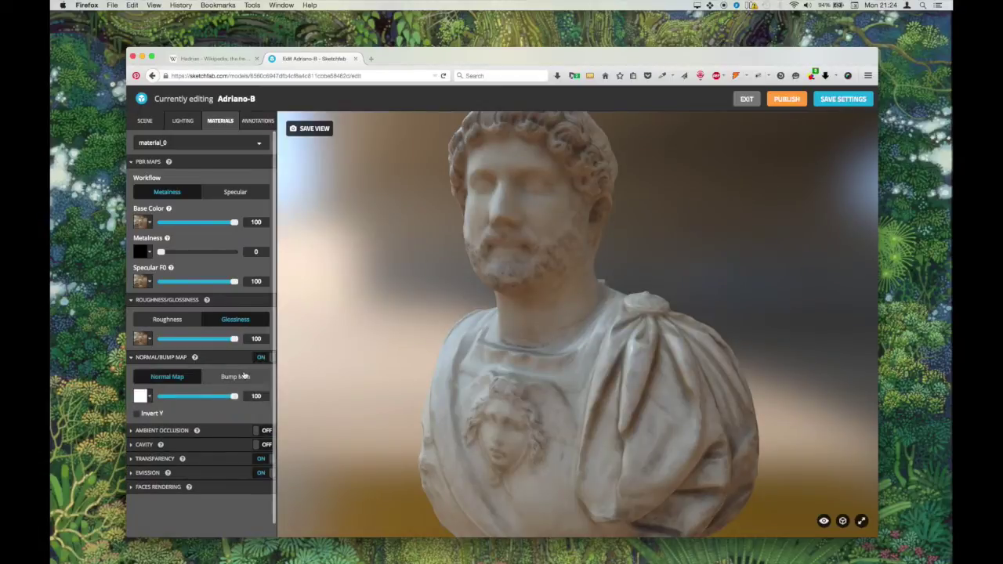
left_click(244, 376)
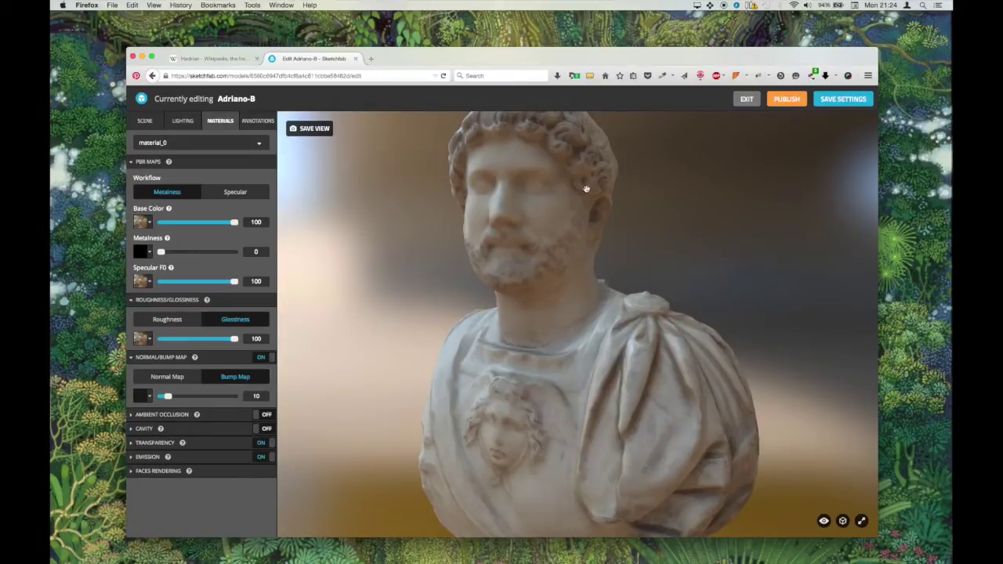
Step: Inspect the bust's head up close and switch the viewer shading to Matcap to show the bare geometry
mouse_move(586, 195)
left_mouse_down()
mouse_move(558, 260)
mouse_move(545, 256)
left_mouse_up()
scroll(546, 257, "up", 6)
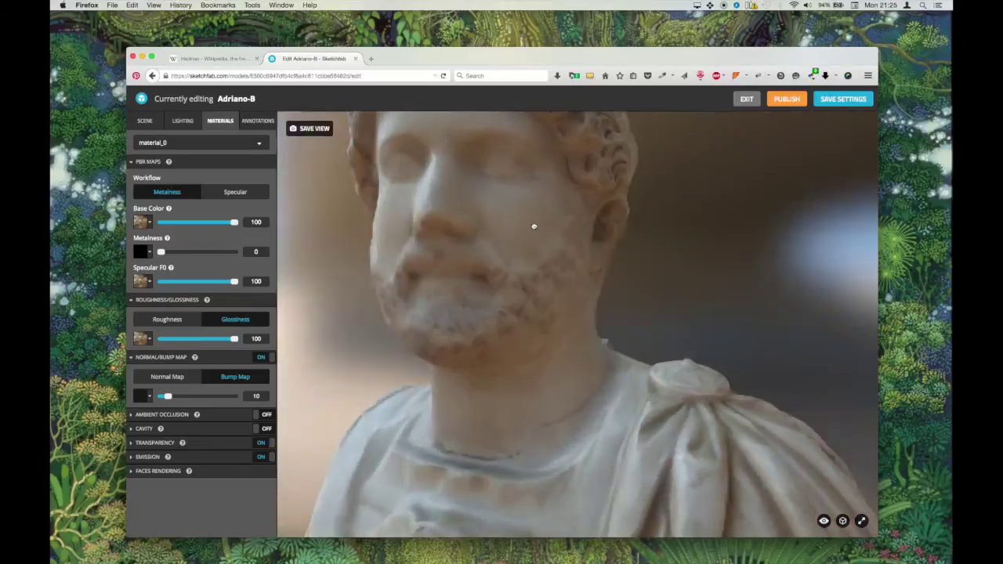
left_click_drag(533, 226, 560, 227)
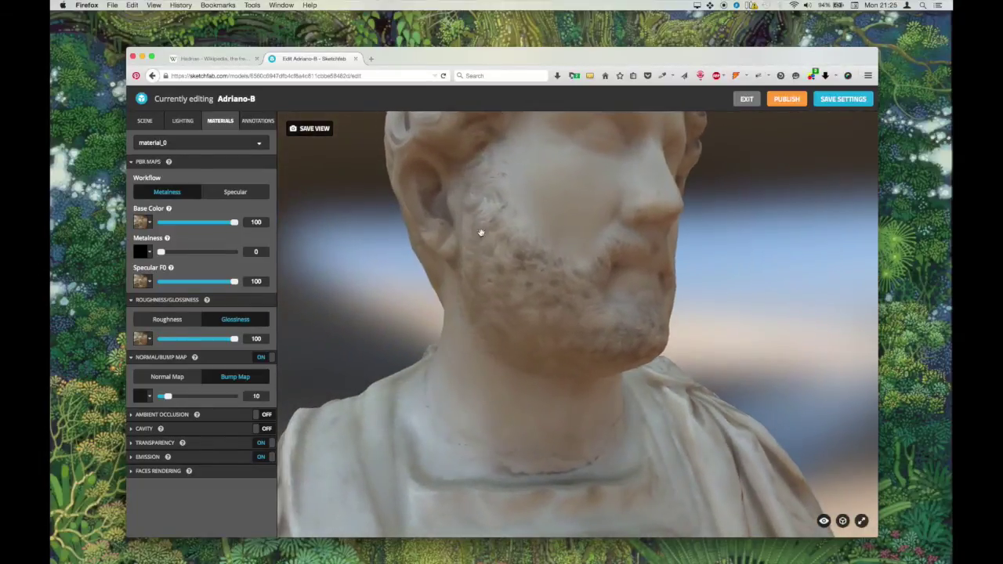
mouse_move(491, 227)
left_mouse_down()
mouse_move(493, 278)
mouse_move(446, 273)
mouse_move(418, 310)
left_mouse_up()
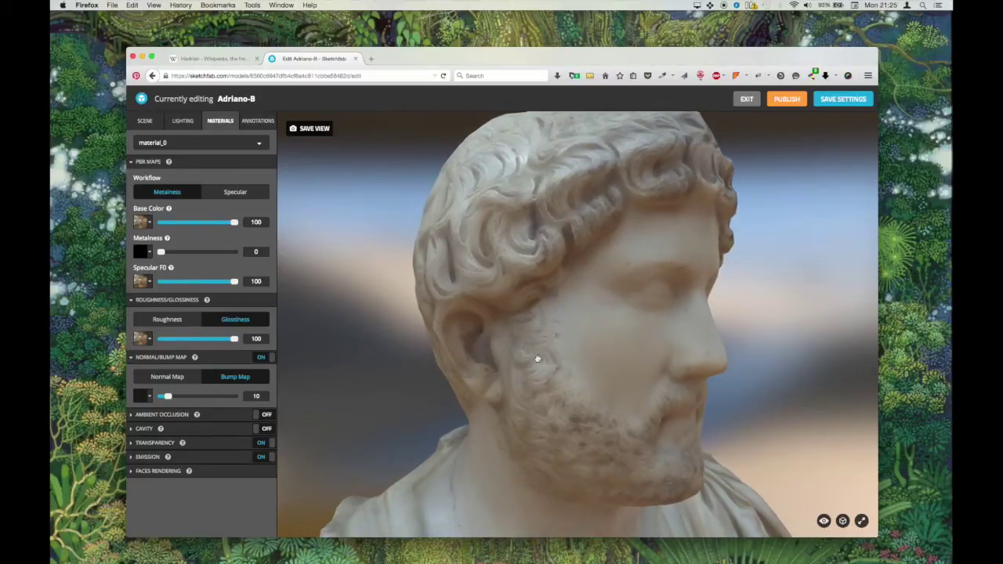
left_click(843, 520)
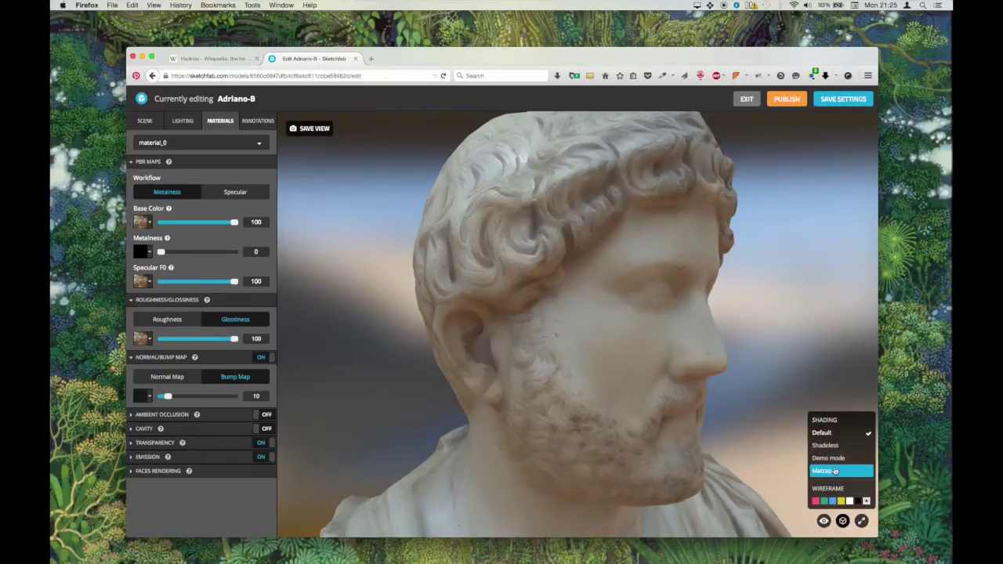
left_click(835, 471)
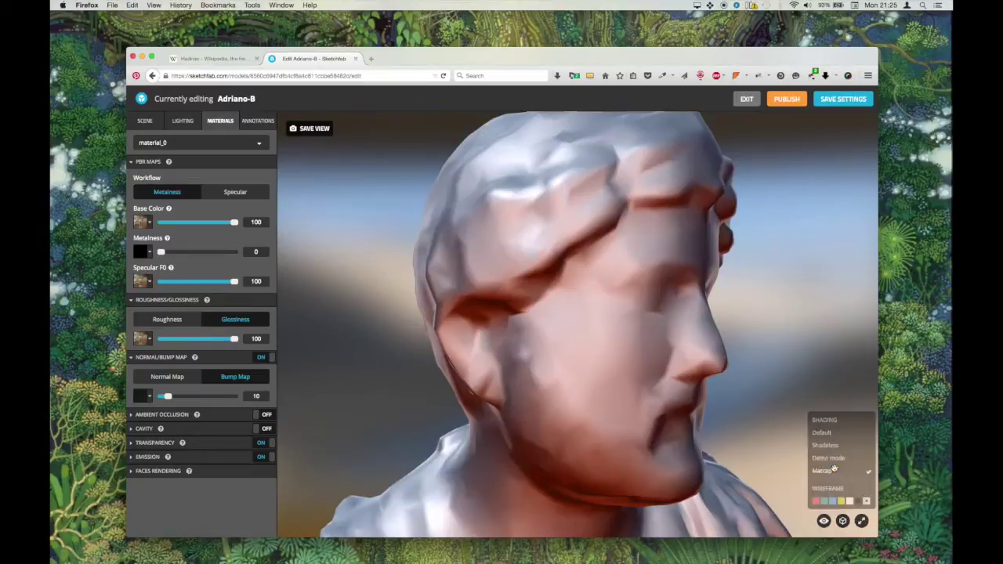
left_click(843, 521)
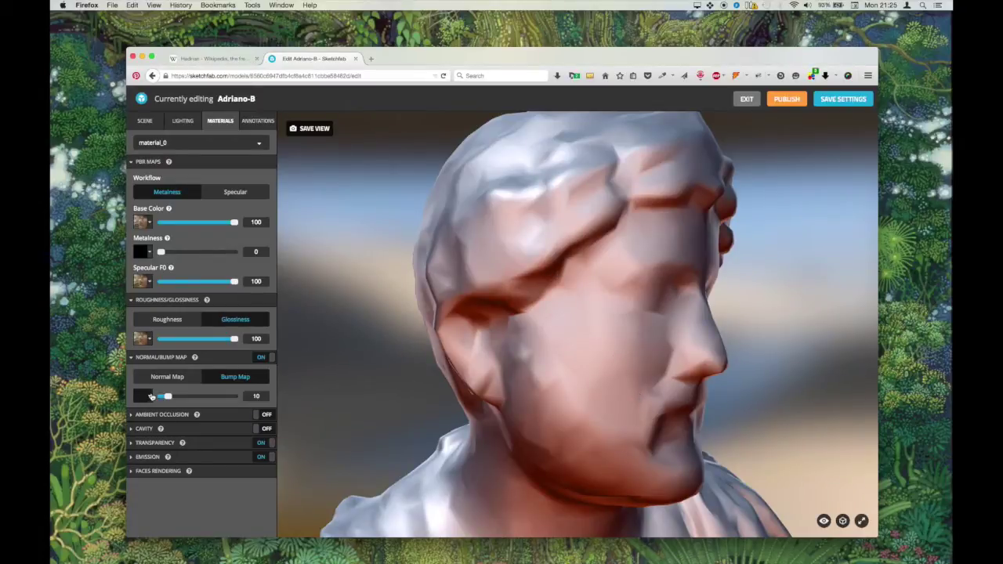
Step: Assign adriano-B.jpg as the bump map texture and set the bump strength to 100
left_click(145, 396)
left_click(160, 446)
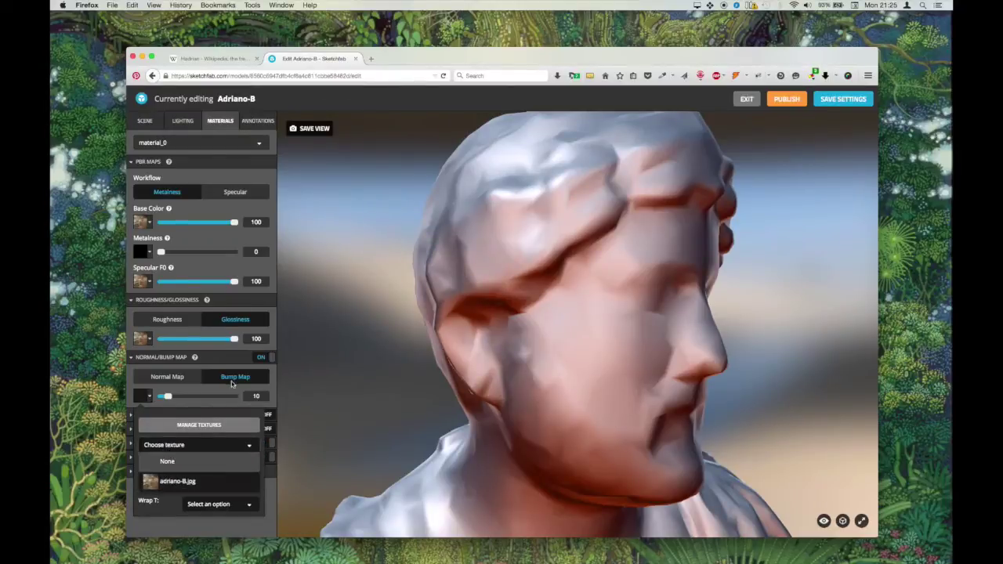
left_click(203, 480)
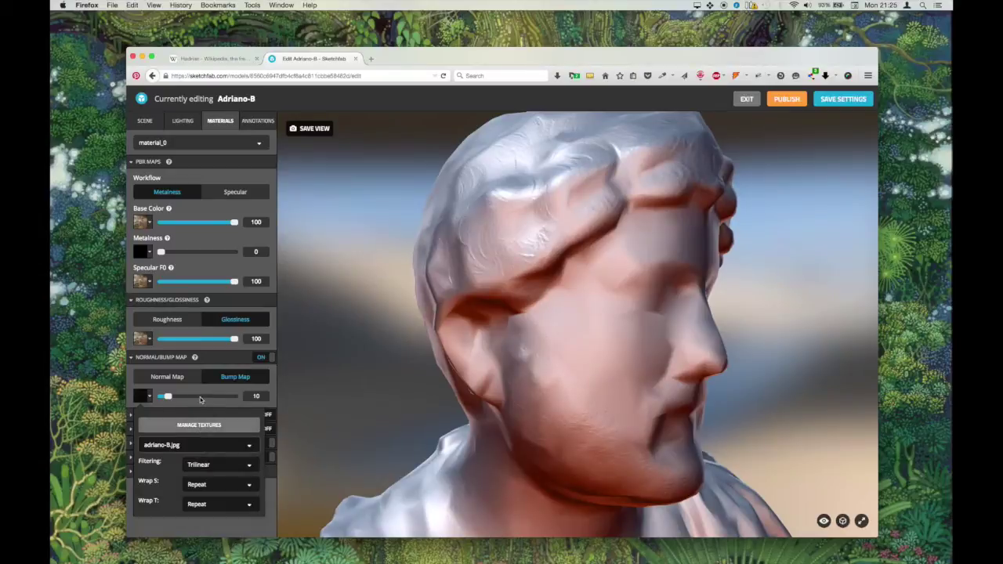
left_click_drag(171, 397, 200, 398)
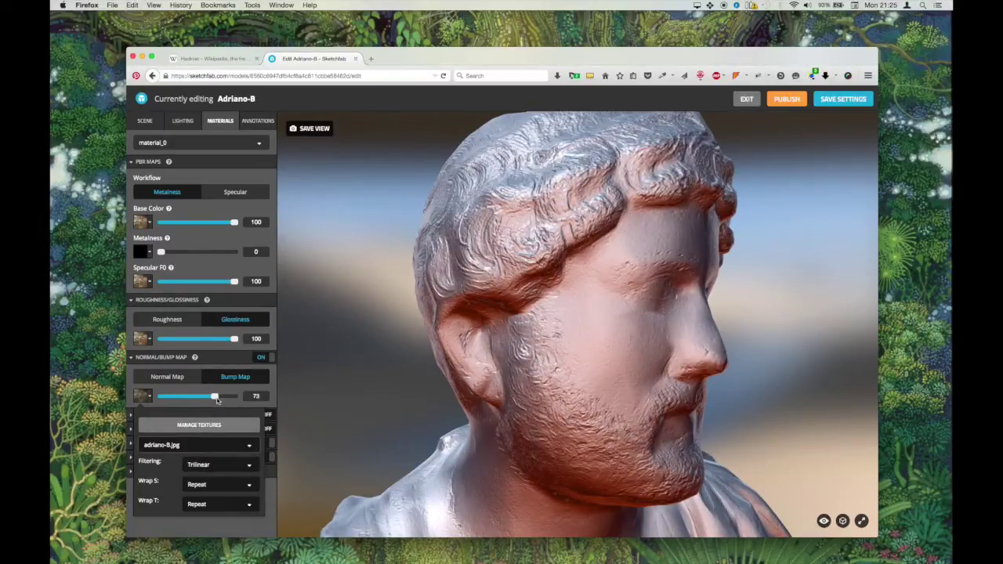
left_click(231, 392)
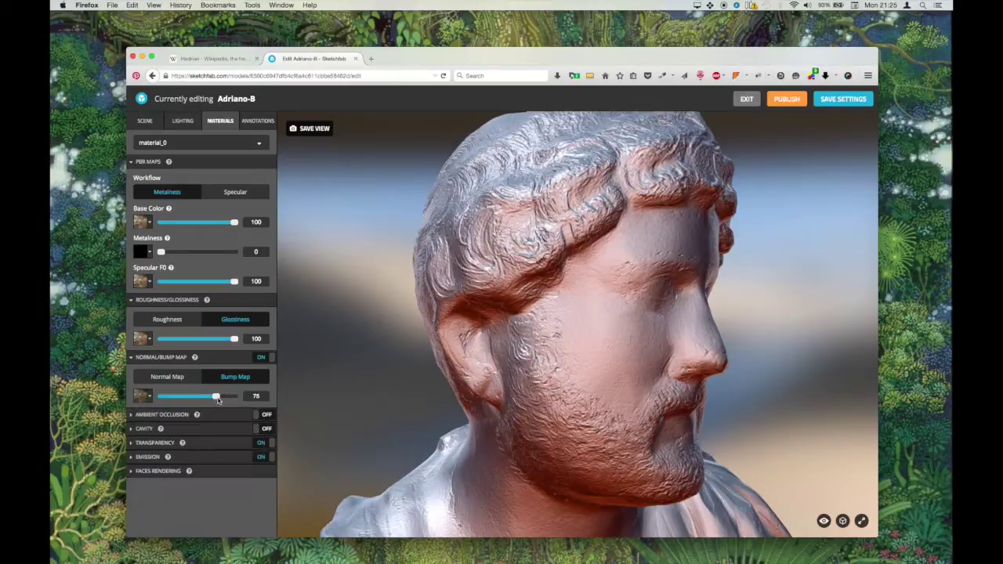
left_click_drag(228, 398, 236, 397)
Step: Examine the relief on the face and chest medallion, comparing a bump strength of 0 with 100
left_click_drag(714, 322, 666, 320)
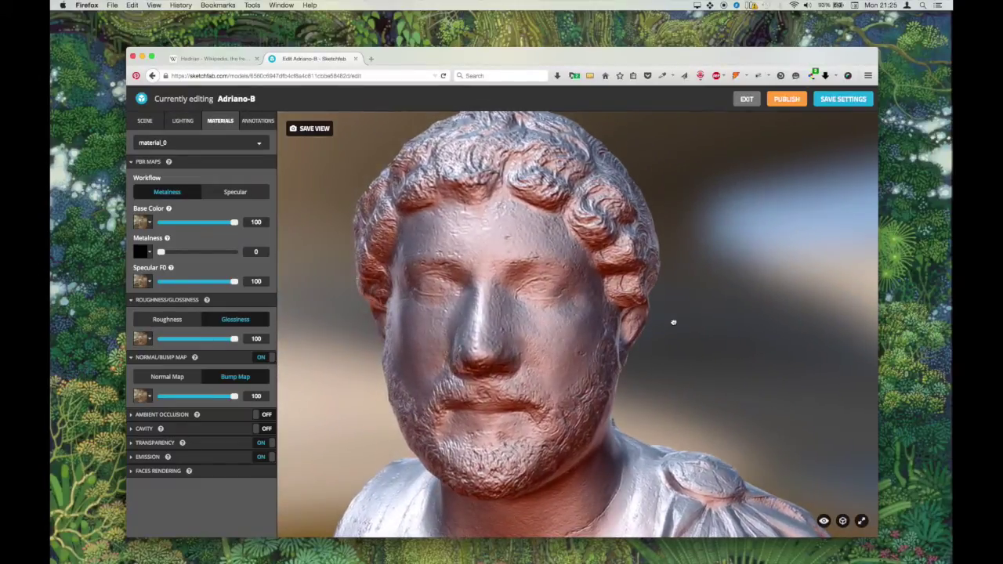
left_click_drag(573, 322, 600, 320)
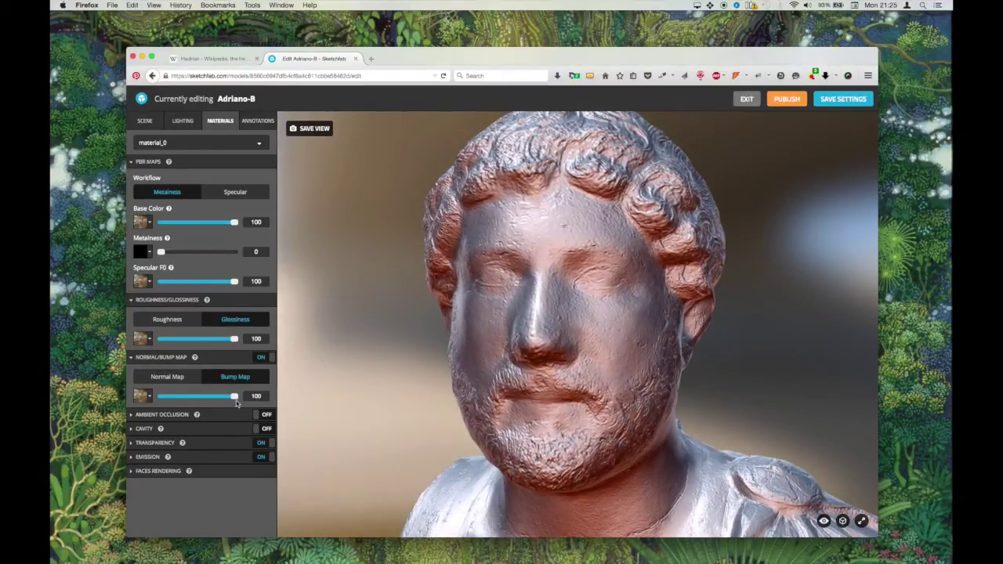
left_click_drag(204, 399, 248, 415)
scroll(613, 466, "up", 5)
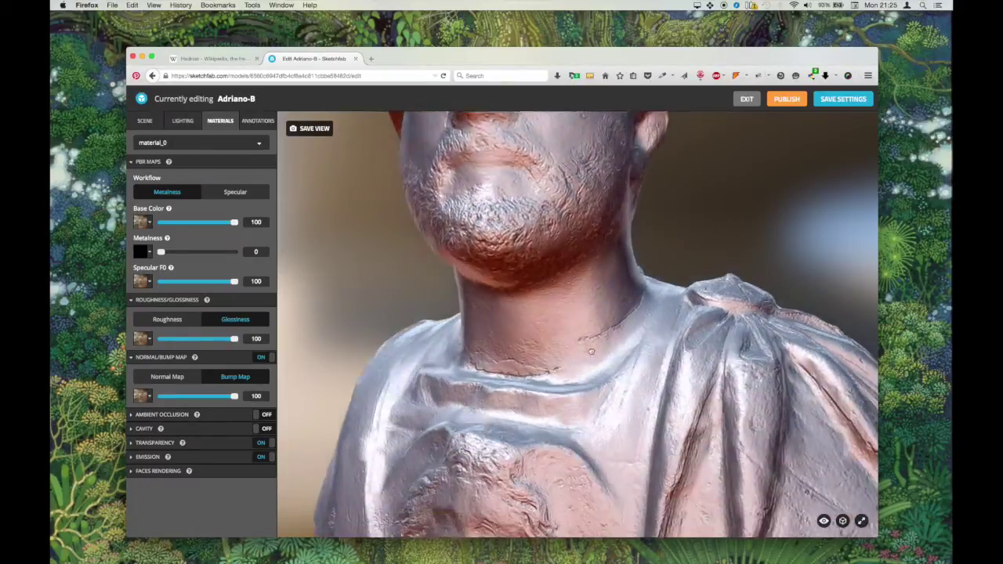
left_click_drag(538, 469, 525, 317)
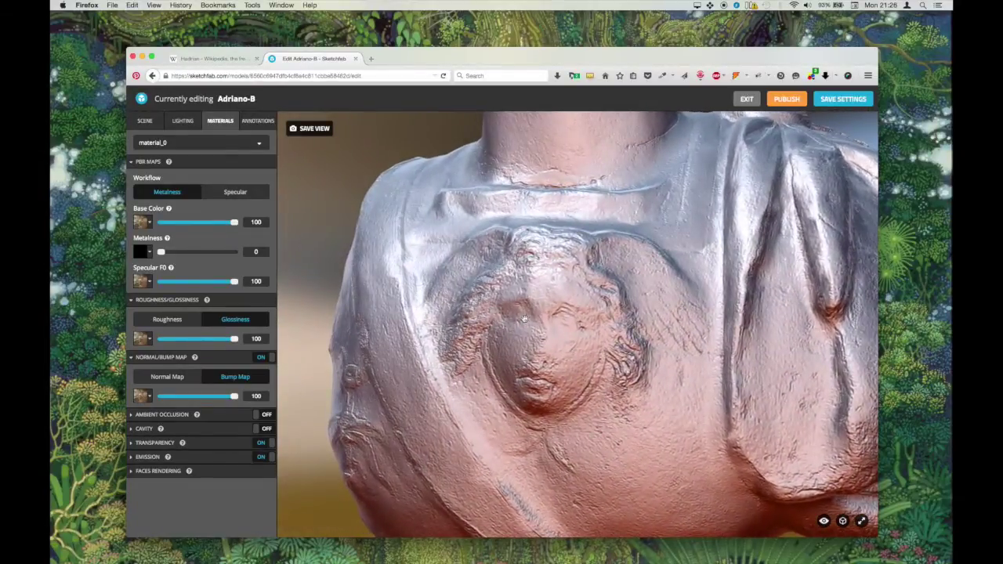
left_click_drag(235, 398, 148, 398)
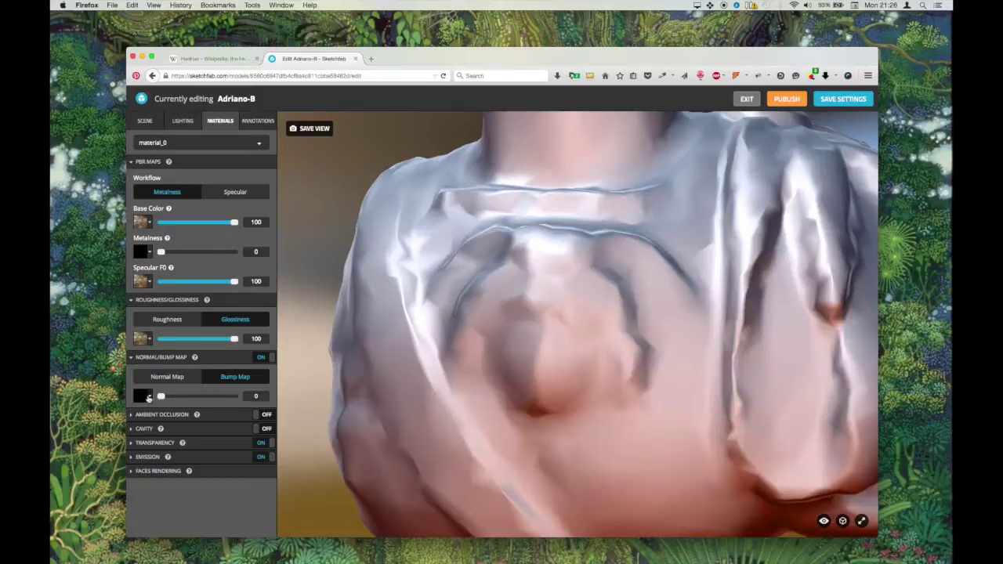
left_click_drag(160, 397, 235, 396)
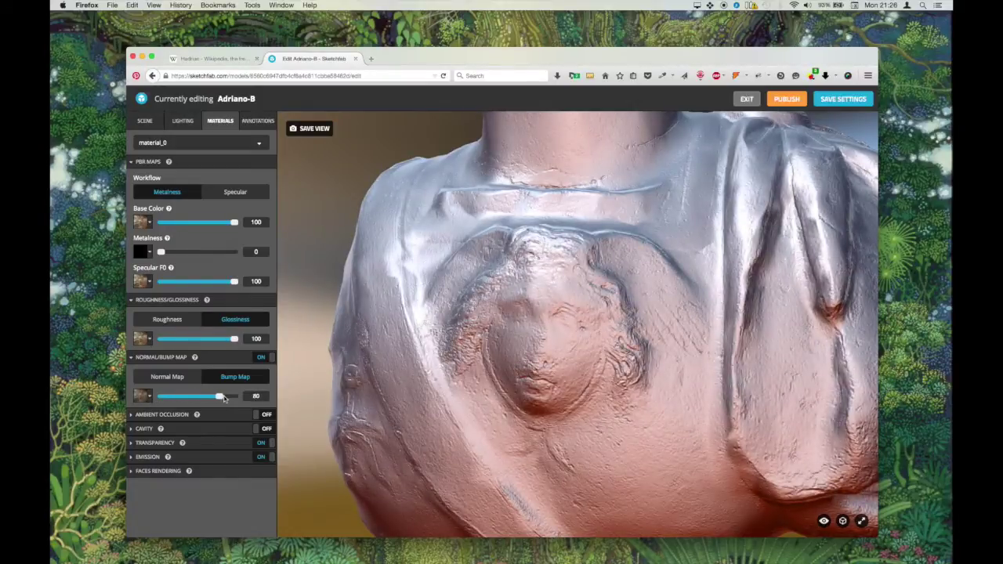
Step: Return the viewer shading to Default and view the whole textured bust
left_click(824, 520)
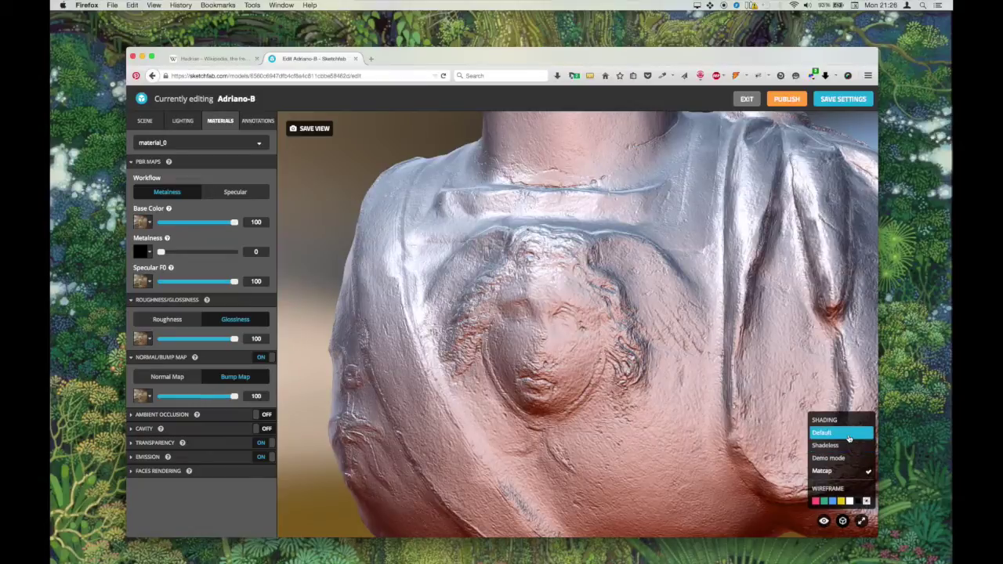
left_click(848, 433)
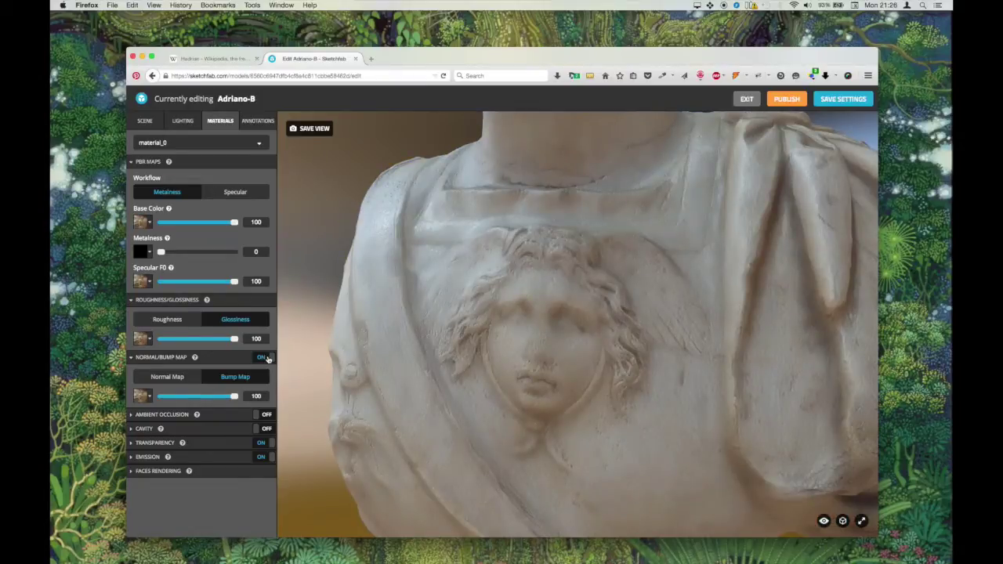
scroll(566, 354, "down", 5)
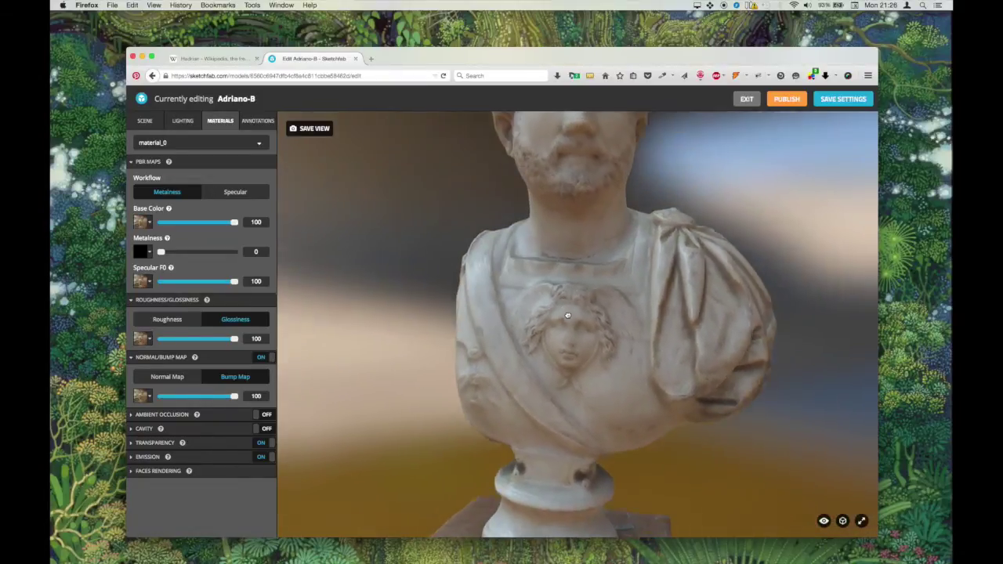
scroll(568, 315, "down", 5)
left_click_drag(573, 302, 593, 307)
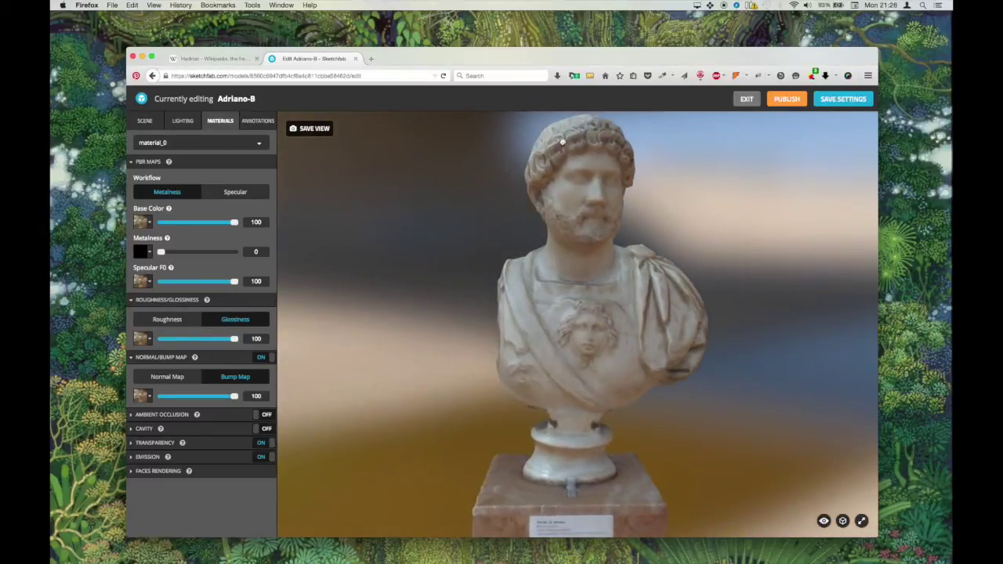
Step: Examine the bust's head and shoulders from several angles and open the material's Emission settings
double_click(562, 142)
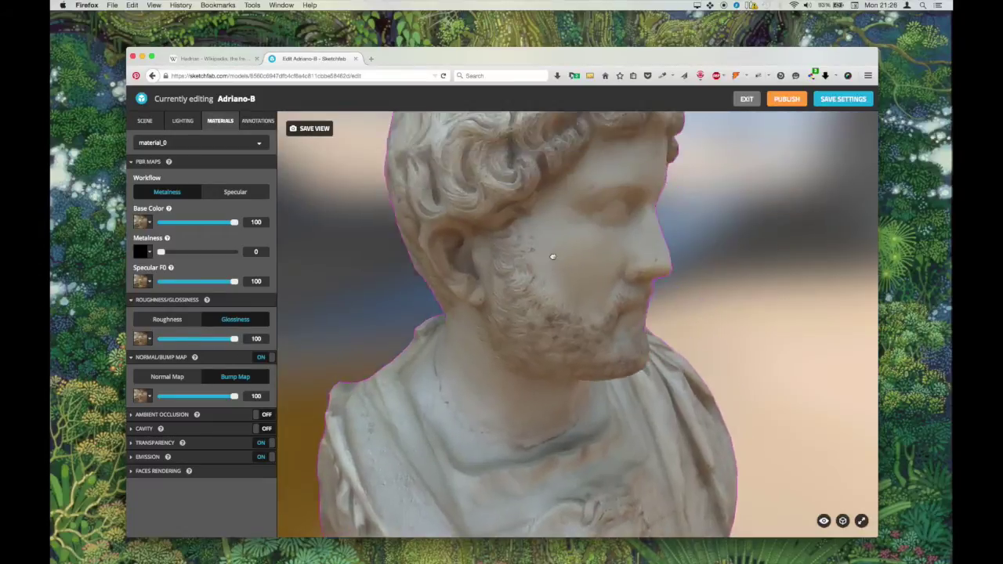
left_click_drag(553, 257, 594, 339)
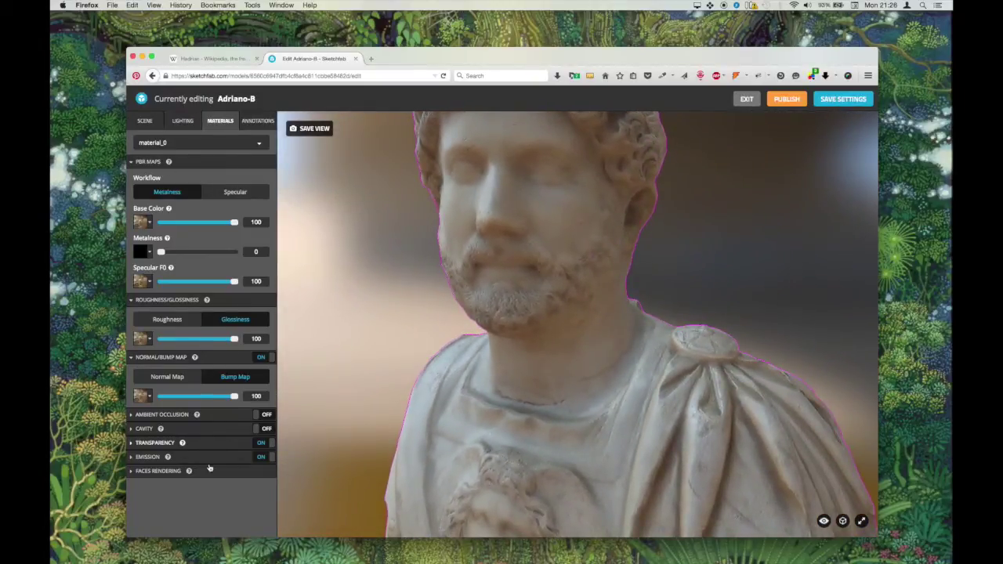
left_click(151, 457)
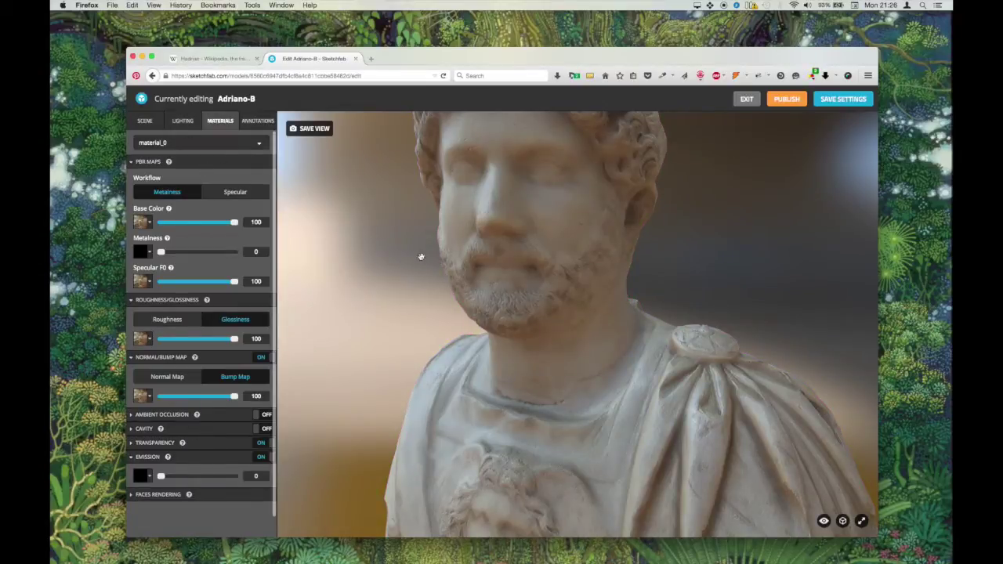
scroll(510, 298, "down", 5)
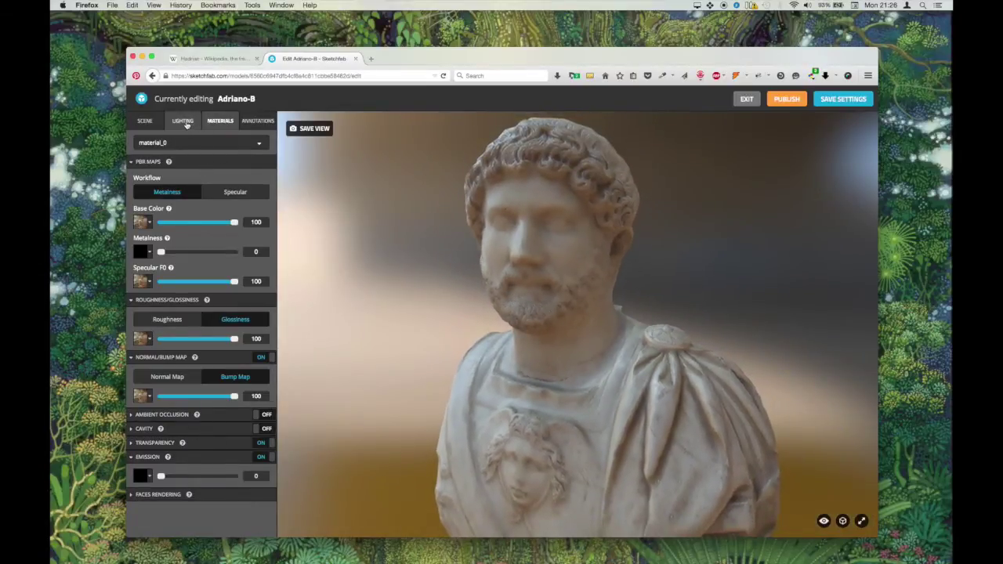
Step: Replace the scene's lighting environment with Tropical ruins
left_click(182, 120)
left_click(241, 242)
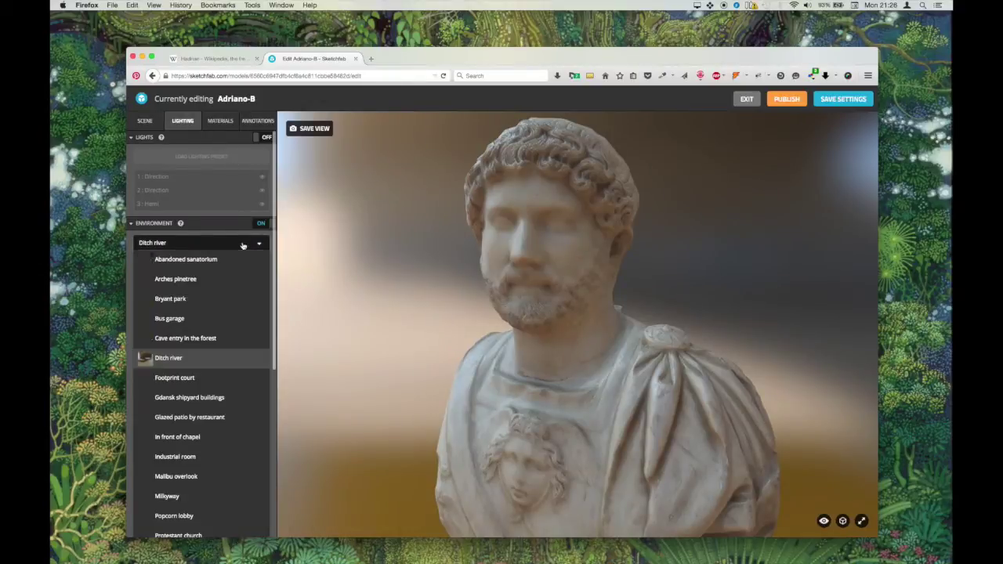
scroll(222, 379, "down", 3)
scroll(221, 379, "down", 2)
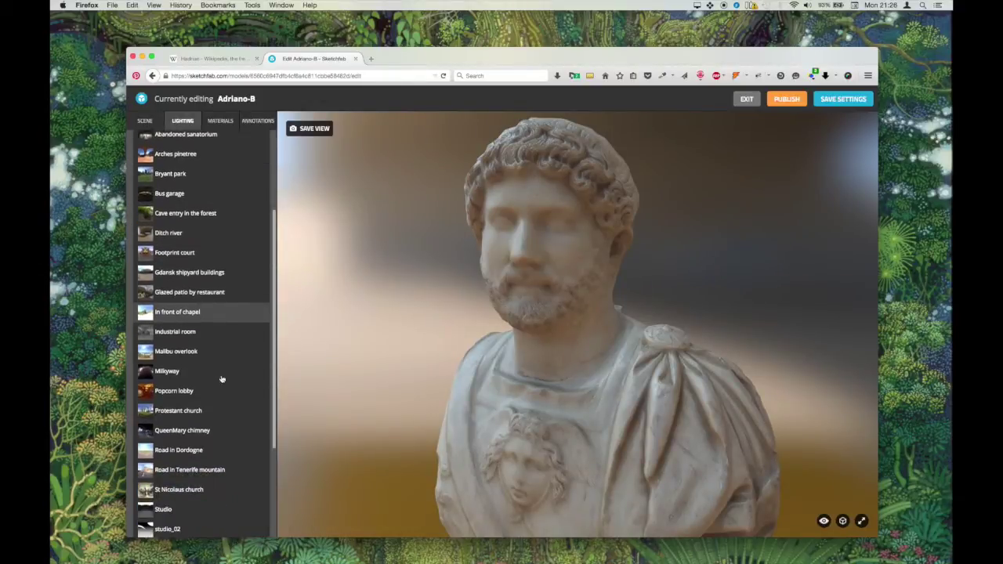
scroll(222, 379, "up", 4)
scroll(222, 378, "down", 10)
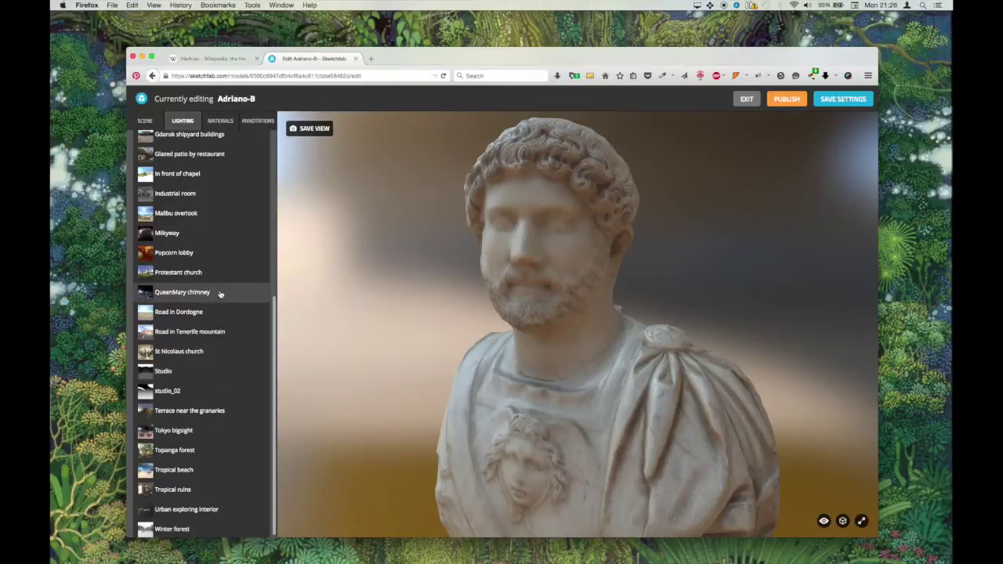
scroll(219, 294, "up", 3)
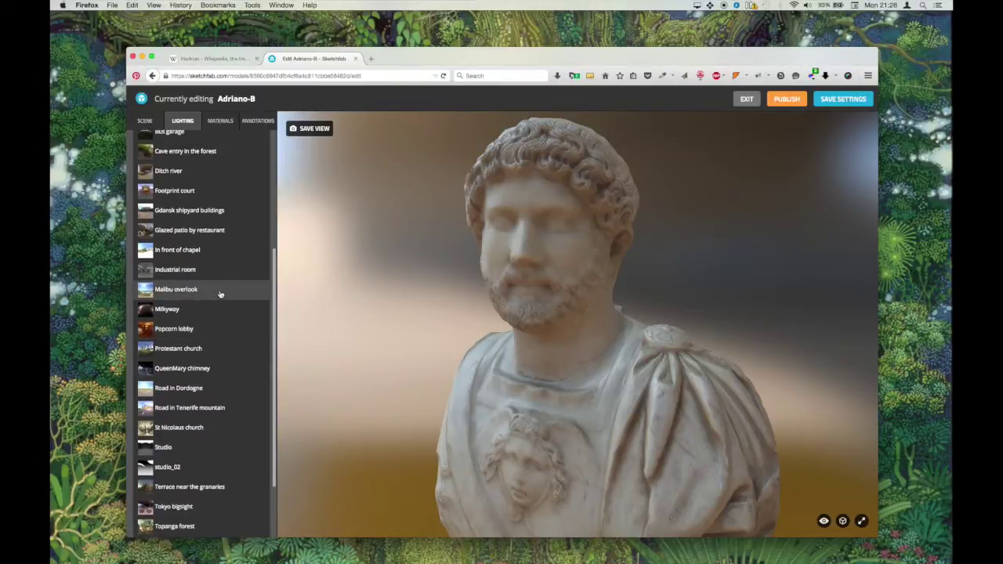
scroll(219, 294, "down", 3)
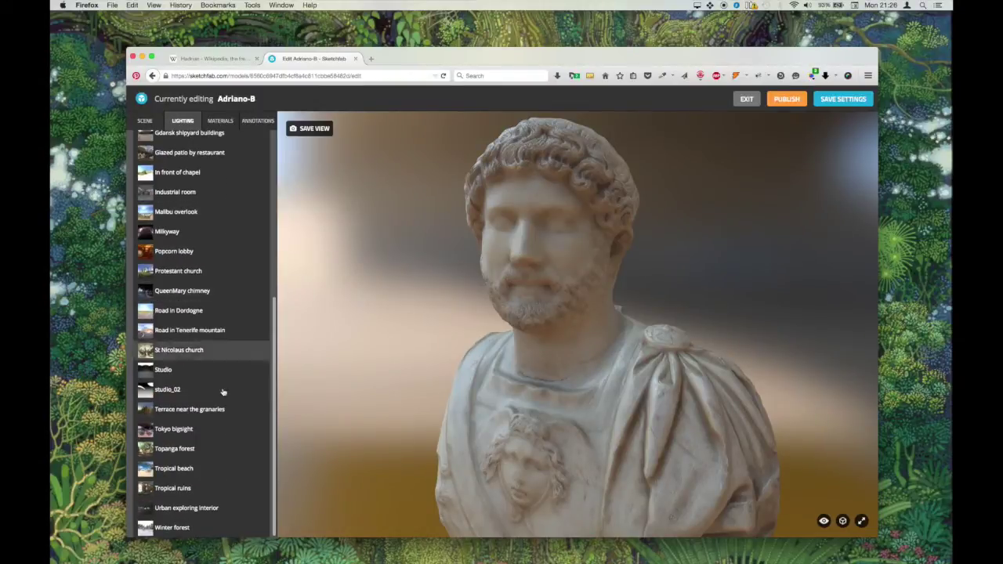
left_click(215, 486)
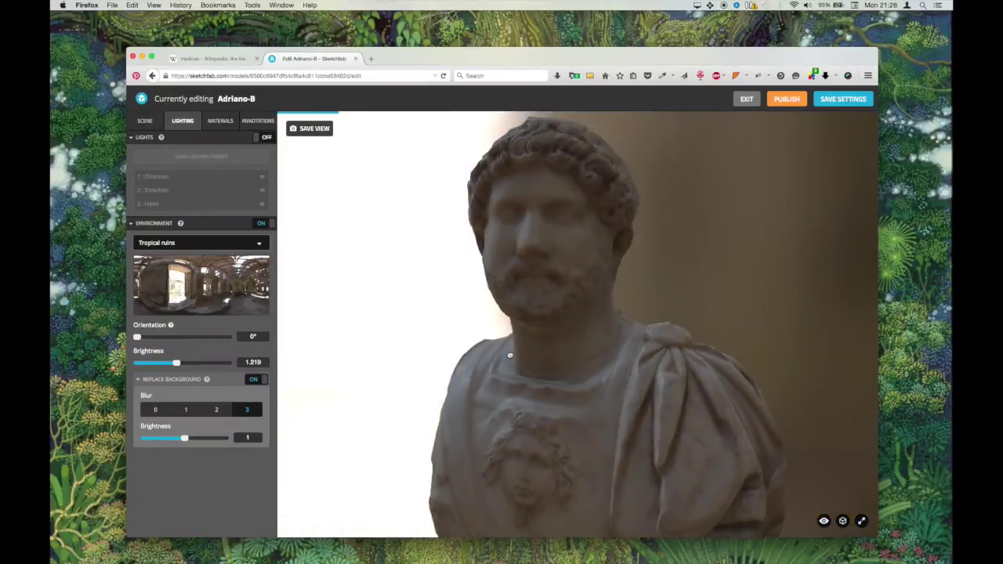
Step: View the bust against the new surroundings and raise the environment brightness to about 1.409
left_click_drag(509, 355, 546, 343)
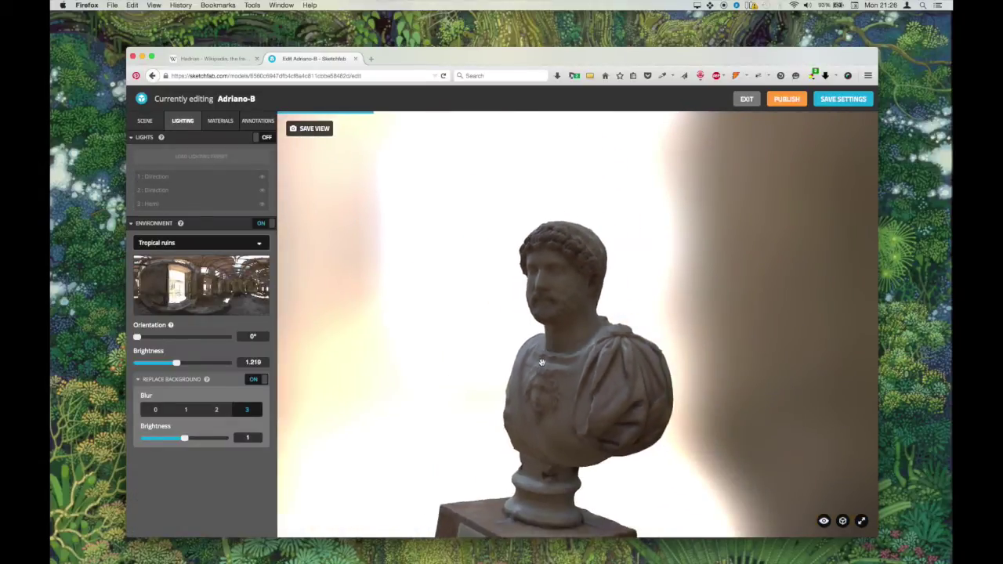
left_click_drag(176, 363, 178, 363)
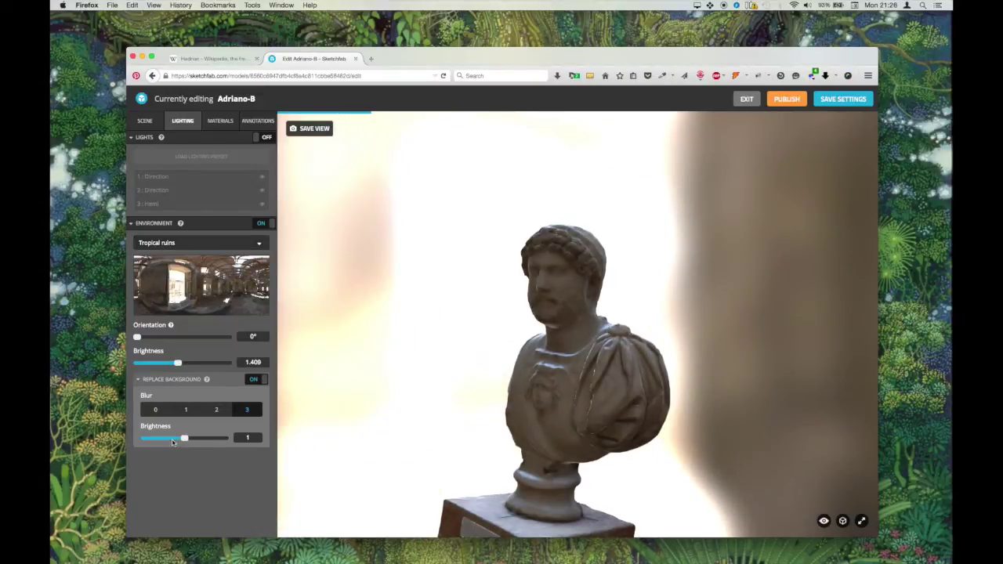
Step: Set the environment brightness to about 2.276 and the replaced background's brightness to 0.09
left_click_drag(173, 443, 149, 442)
left_click_drag(178, 363, 181, 364)
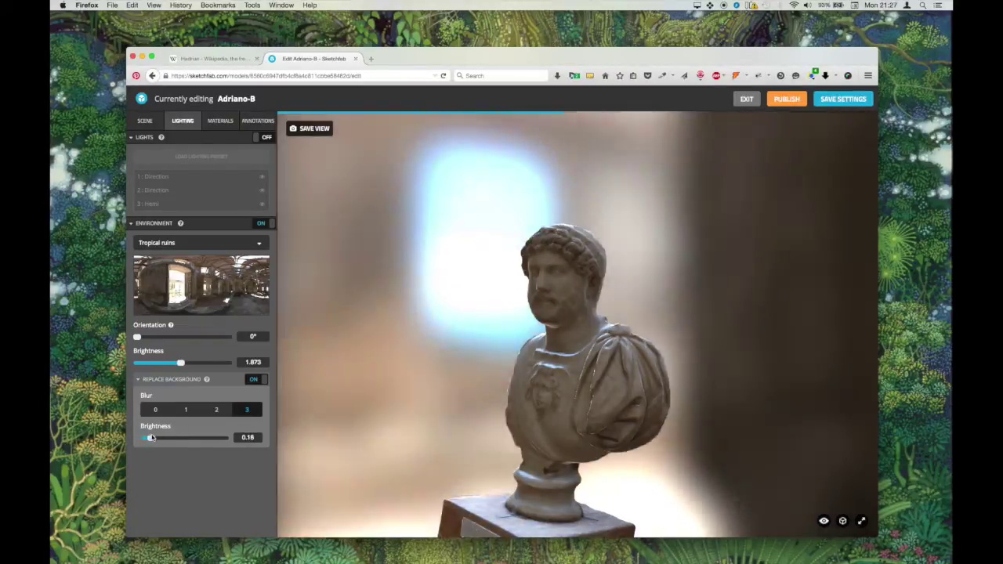
left_click_drag(151, 438, 154, 438)
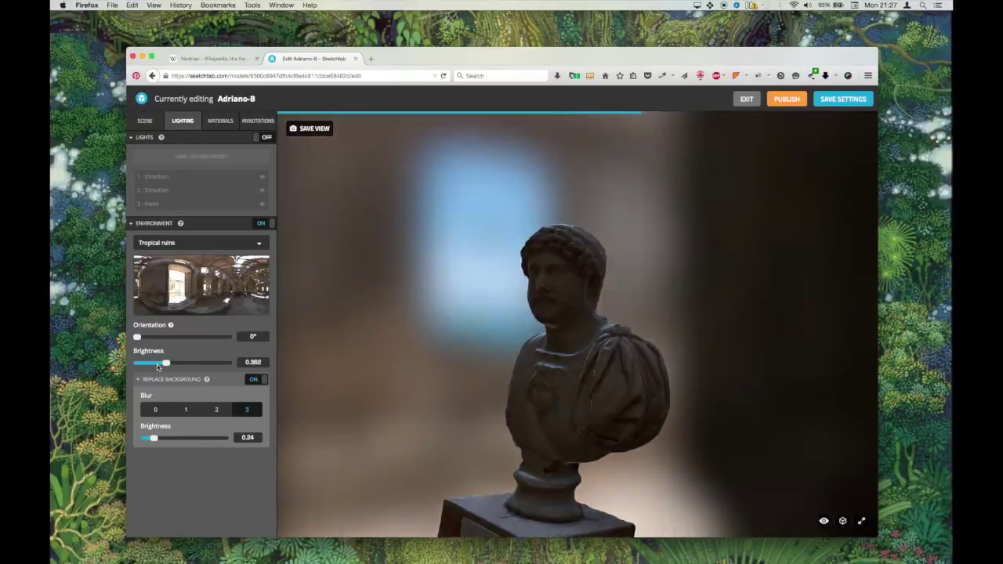
mouse_move(181, 364)
left_mouse_down()
mouse_move(154, 364)
mouse_move(183, 364)
left_mouse_up()
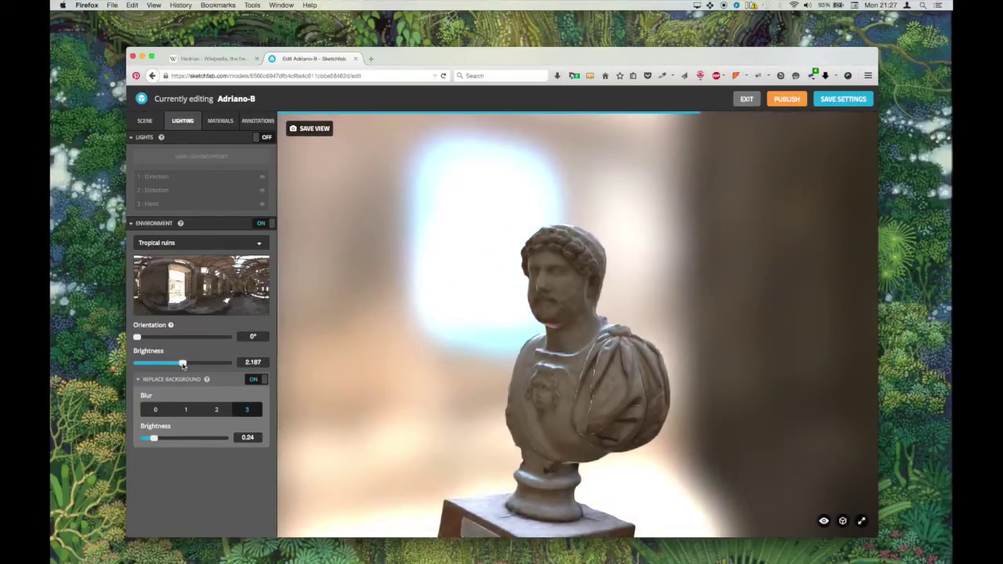
mouse_move(155, 439)
left_mouse_down()
mouse_move(168, 438)
mouse_move(148, 438)
left_mouse_up()
Step: Check the surface detail on the bust's face and chest and reduce the material's bump map strength to 85
left_click_drag(497, 405, 586, 237)
scroll(530, 227, "up", 3)
scroll(527, 201, "up", 5)
mouse_move(528, 201)
left_mouse_down()
mouse_move(541, 204)
mouse_move(515, 209)
left_mouse_up()
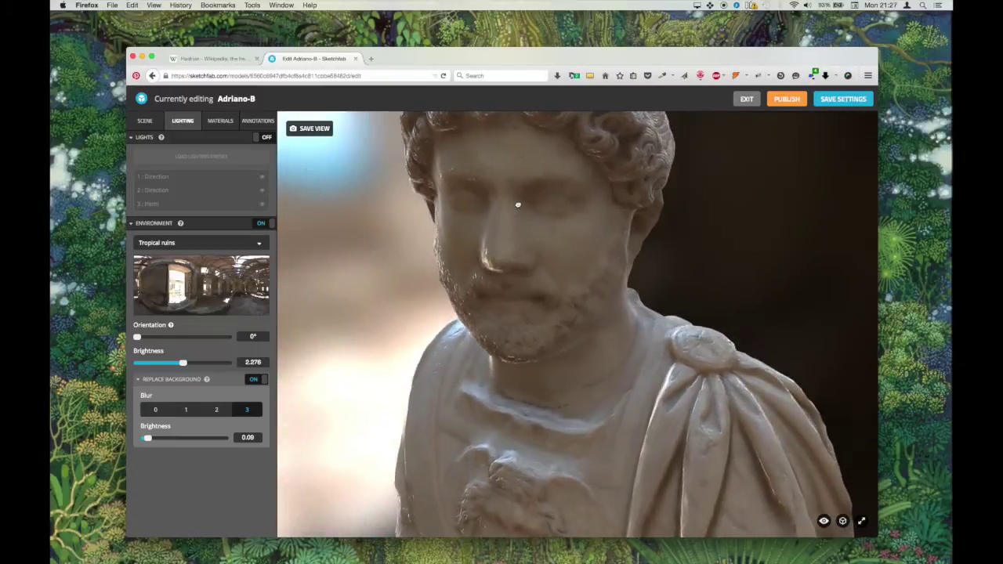
left_click(220, 121)
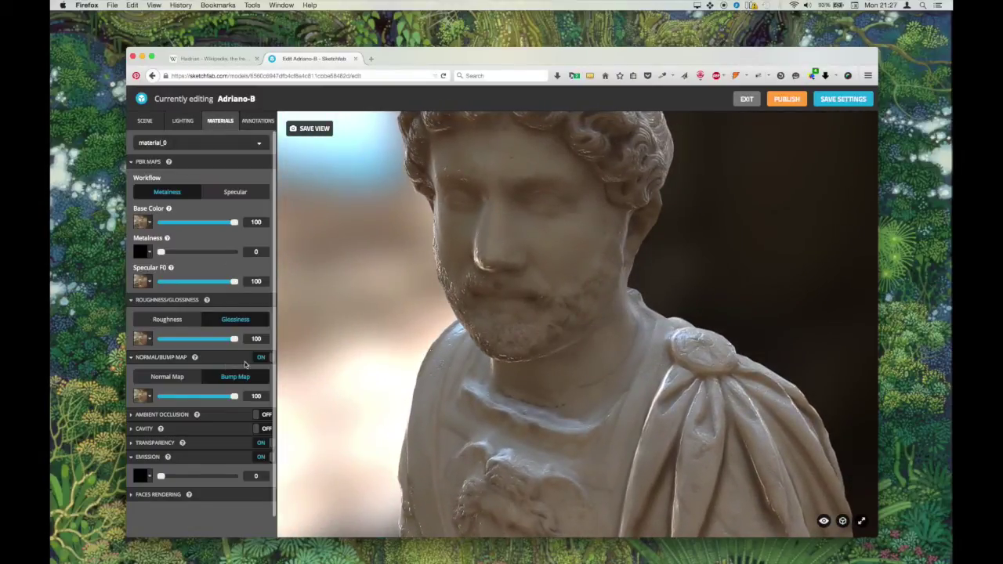
left_click_drag(456, 354, 533, 357)
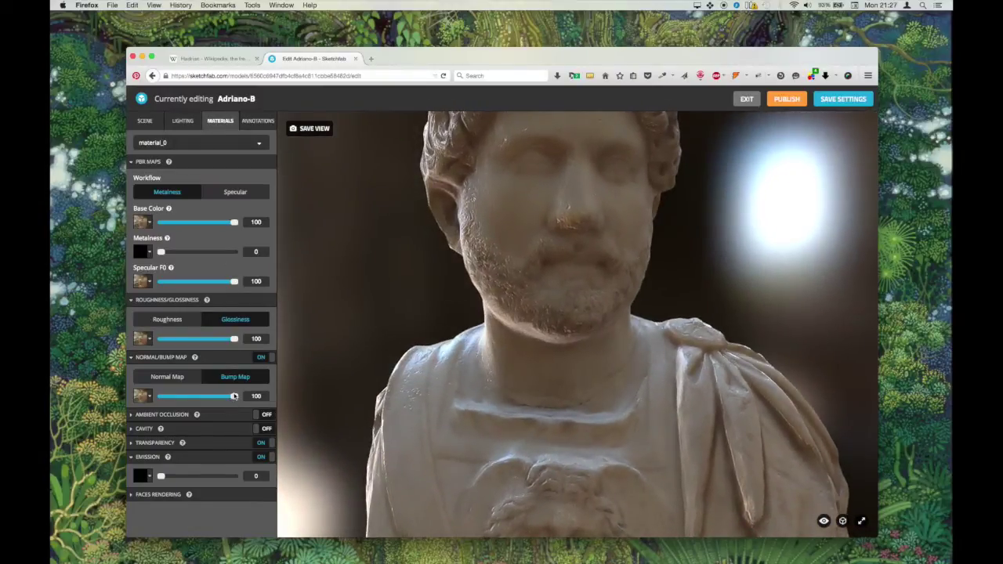
mouse_move(233, 396)
left_mouse_down()
mouse_move(174, 397)
mouse_move(234, 395)
left_mouse_up()
left_click_drag(538, 448, 533, 426)
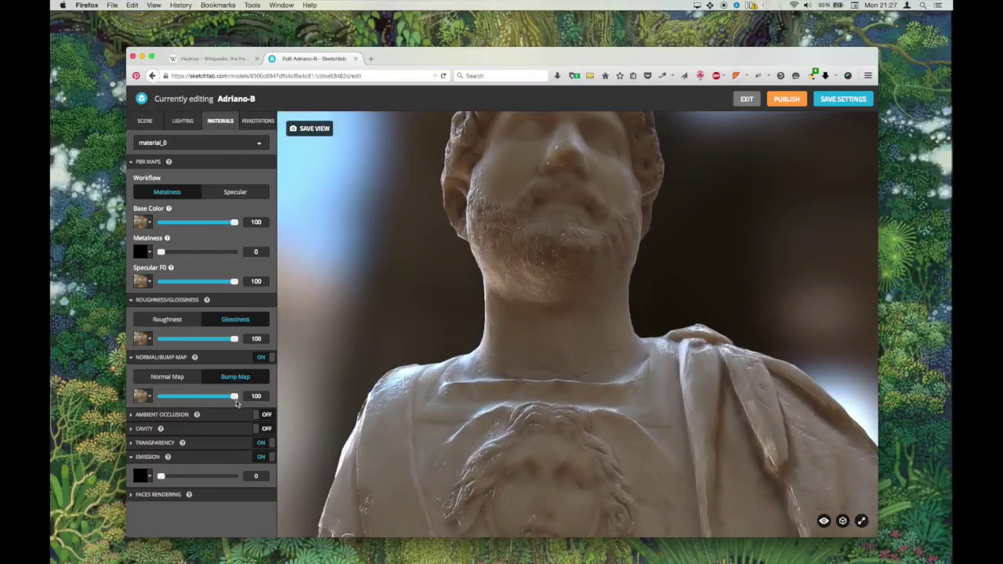
left_click_drag(202, 402, 224, 403)
Step: Rotate the Tropical ruins environment to an orientation of 201° so that its light falls on the bust's face
left_click_drag(596, 336, 482, 269)
scroll(539, 362, "down", 3)
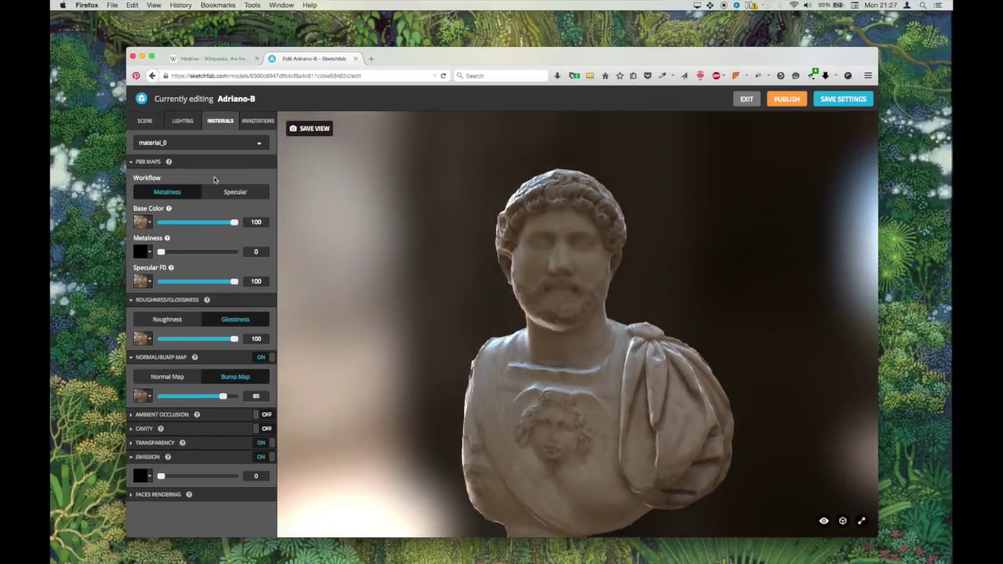
left_click(182, 122)
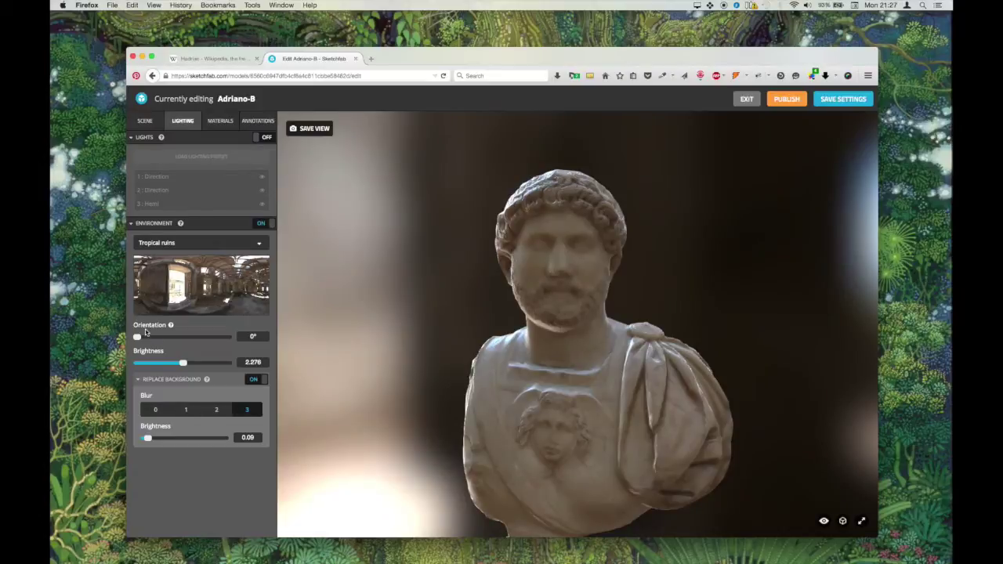
left_click_drag(137, 337, 178, 335)
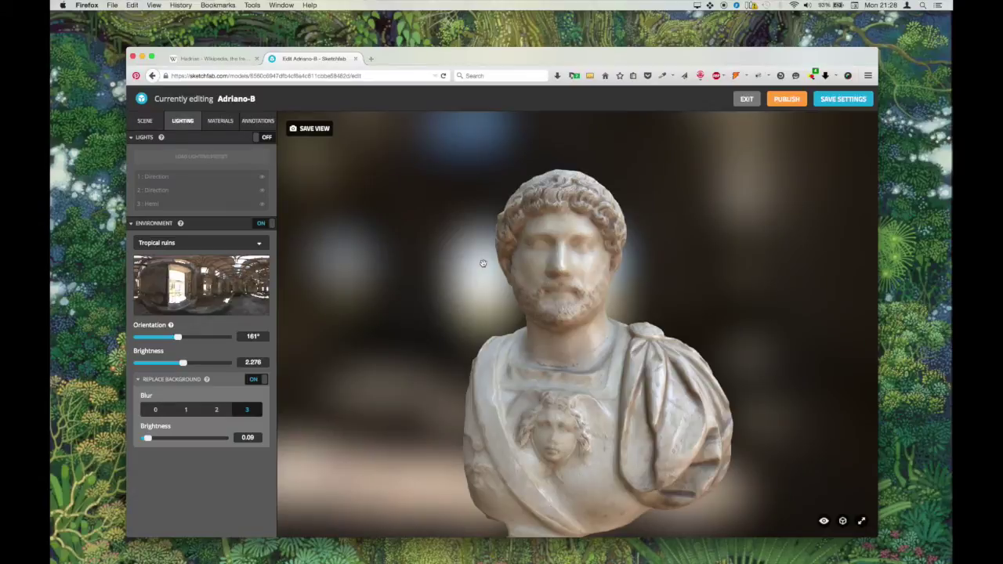
scroll(483, 263, "up", 5)
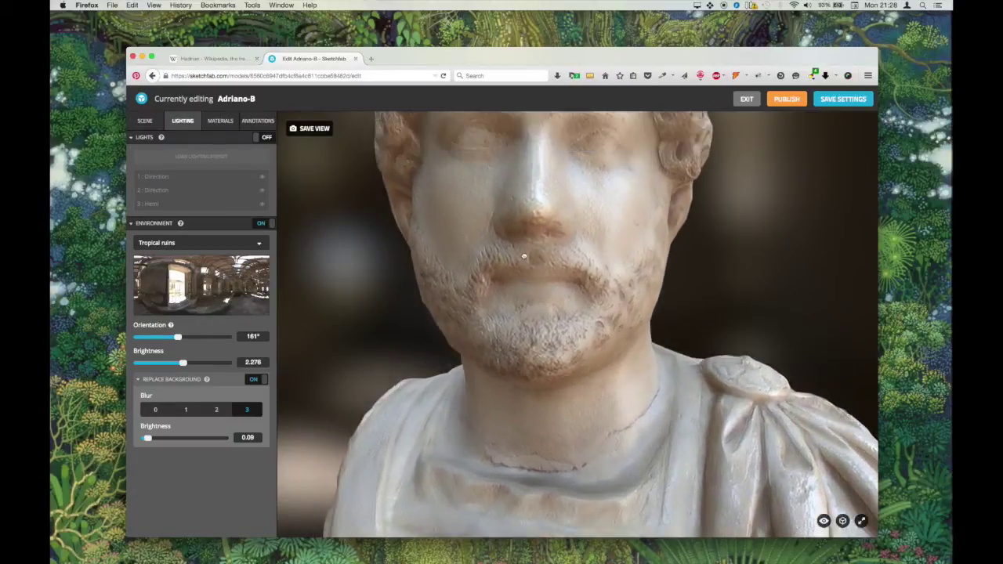
scroll(524, 256, "down", 5)
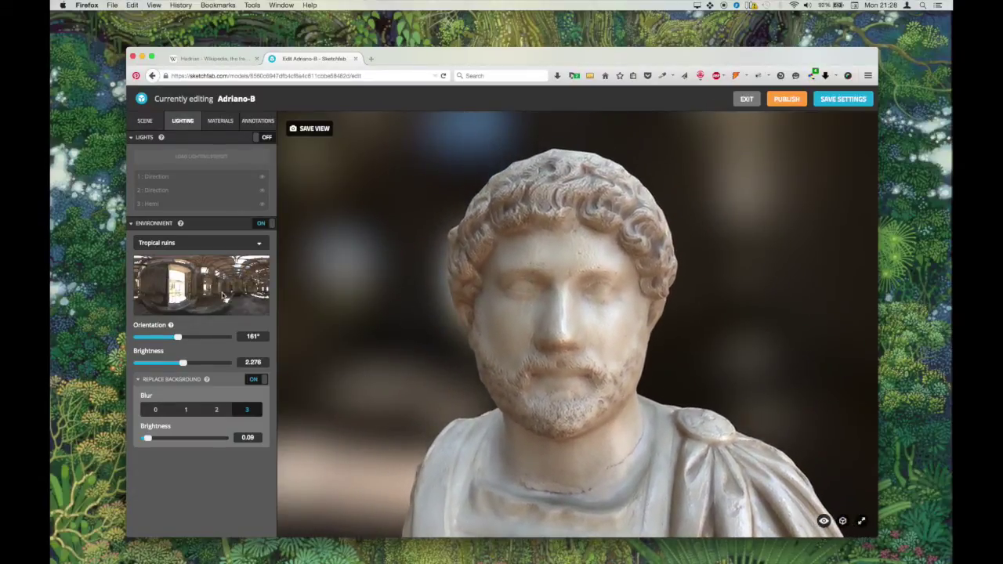
mouse_move(178, 337)
left_mouse_down()
mouse_move(152, 340)
mouse_move(199, 340)
mouse_move(189, 340)
left_mouse_up()
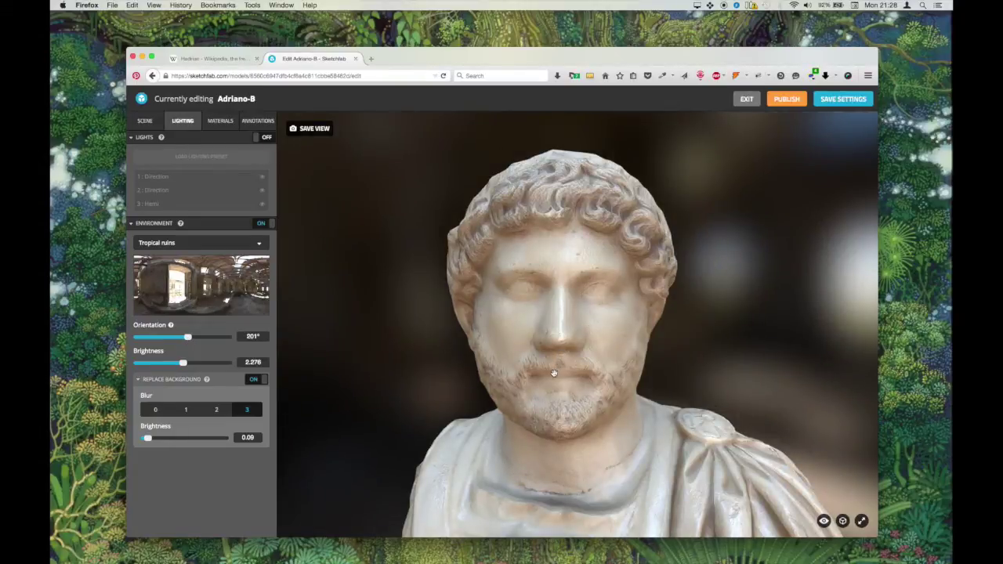
Step: Enable the material's cavity map and assign the adriano-B.jpg texture to it at 100
left_click_drag(553, 374, 412, 291)
left_click(220, 120)
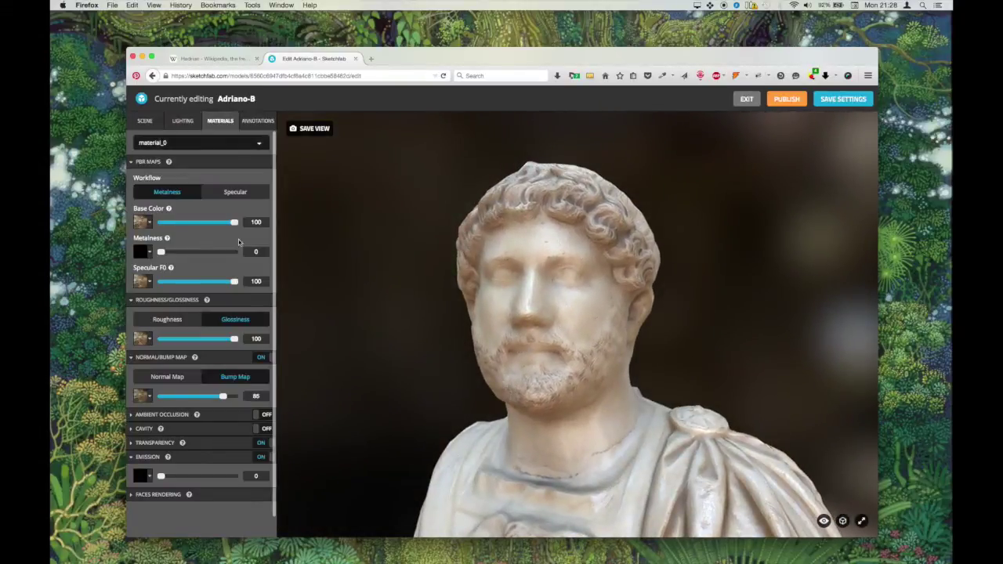
scroll(216, 421, "down", 1)
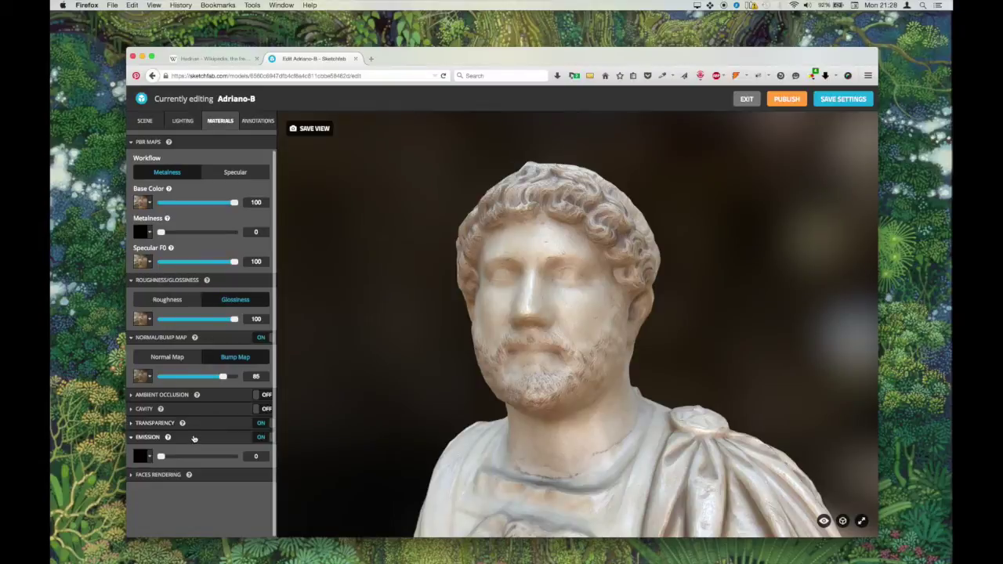
left_click(257, 409)
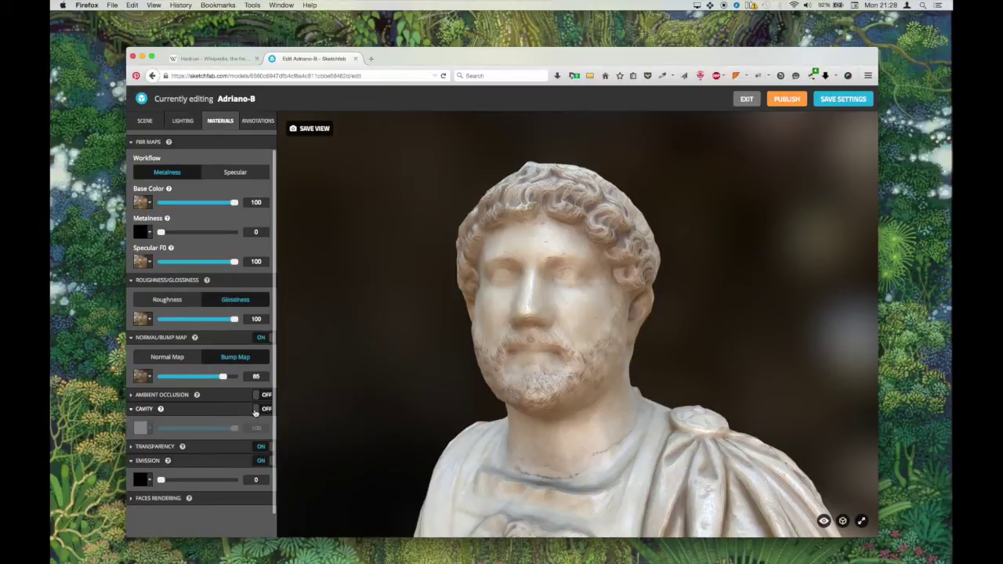
left_click(149, 431)
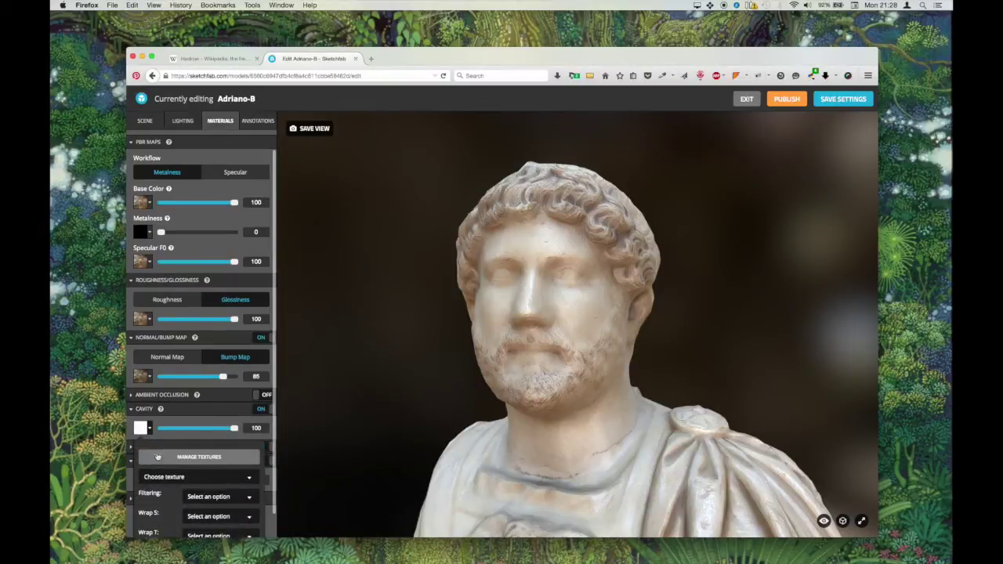
left_click(166, 476)
left_click(174, 521)
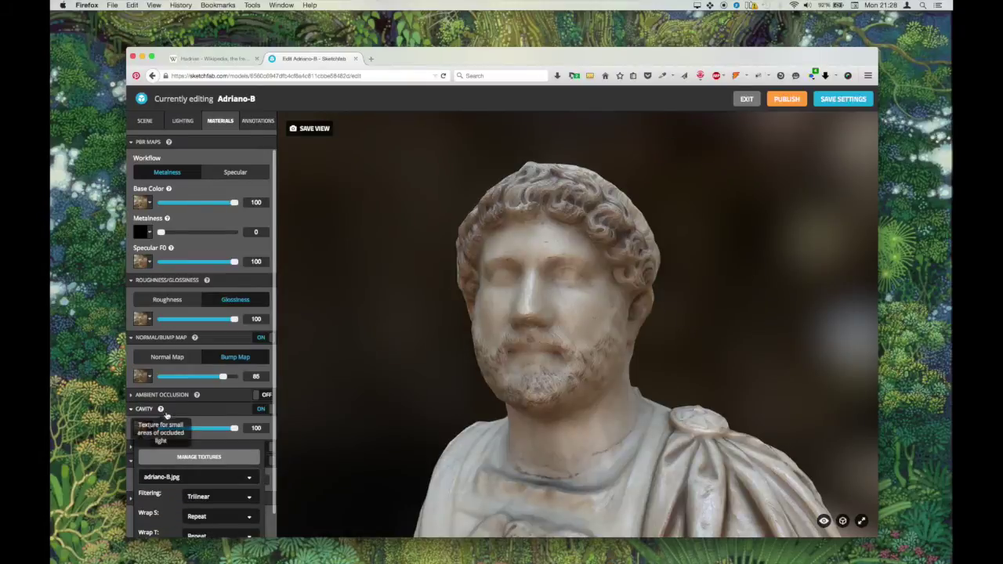
left_click(180, 421)
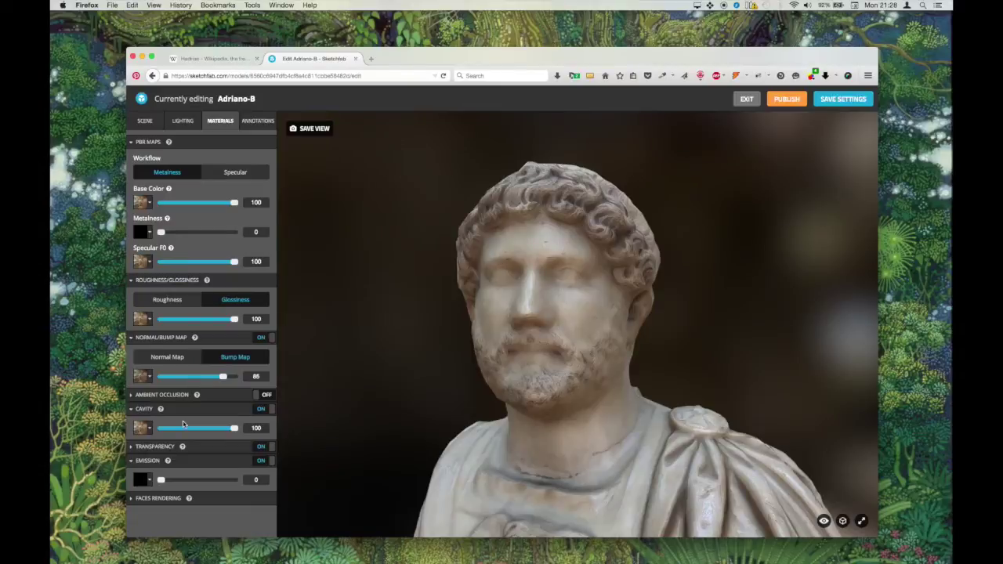
Step: Compare the side of the head with the cavity map on and off, and switch the cavity map off
mouse_move(611, 323)
left_mouse_down()
mouse_move(539, 245)
mouse_move(519, 266)
left_mouse_up()
scroll(569, 240, "up", 3)
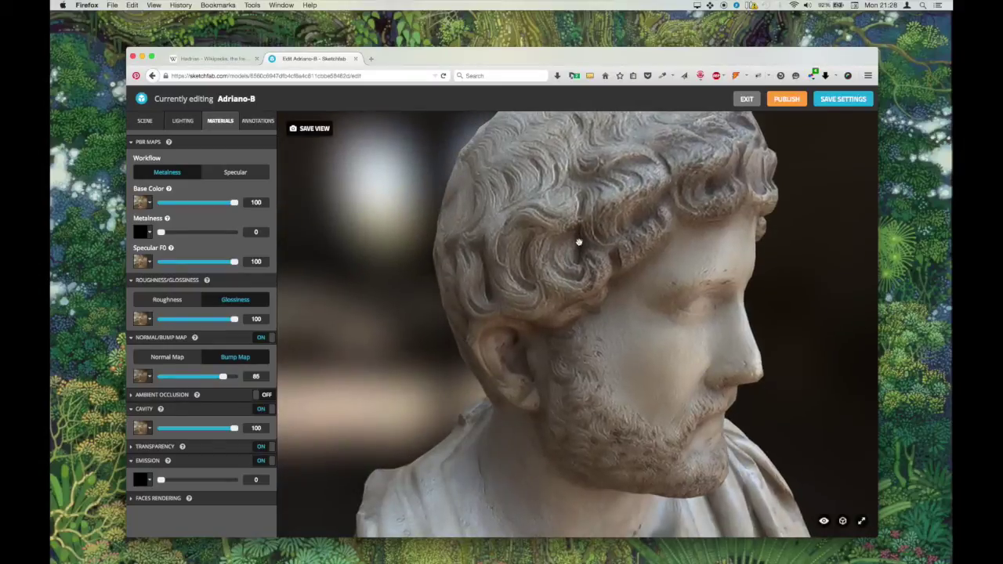
left_click(267, 409)
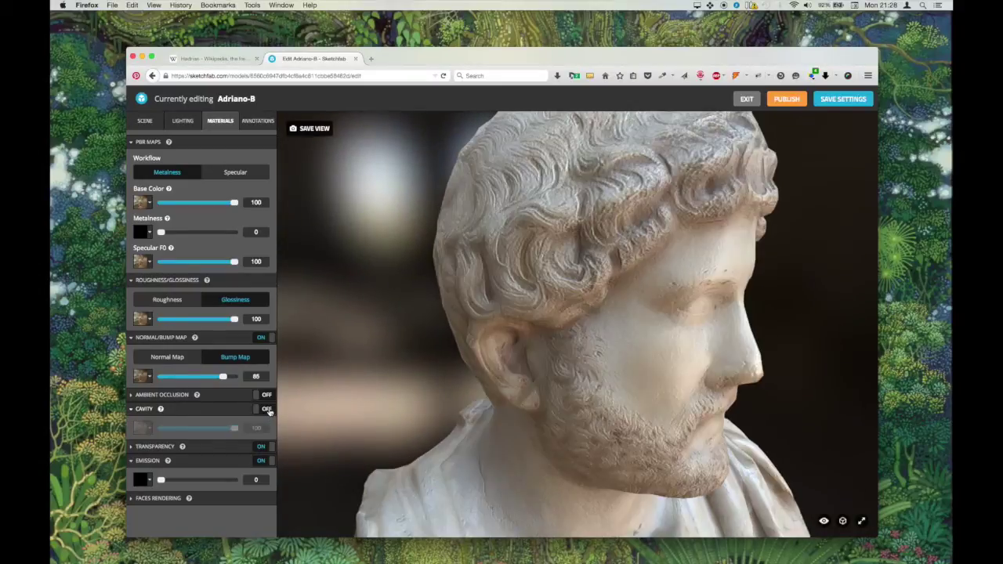
left_click(268, 409)
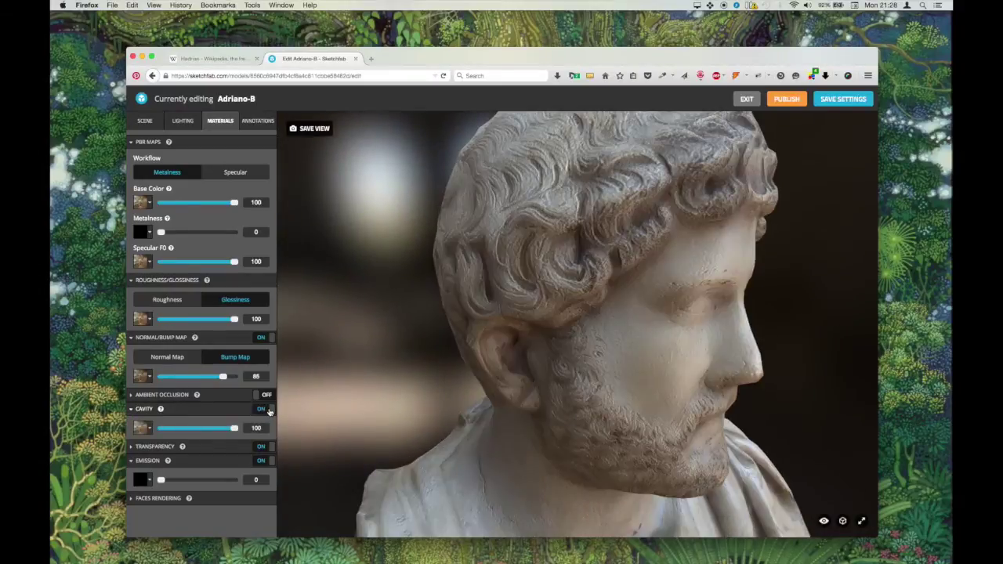
left_click(268, 409)
left_click(268, 410)
left_click(268, 410)
left_click(268, 410)
left_click(269, 410)
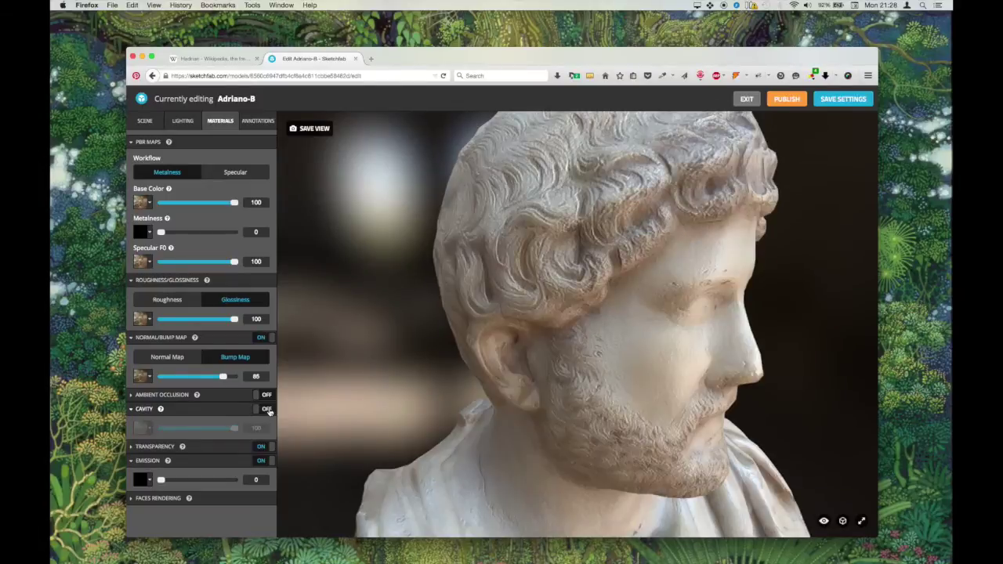
left_click(268, 410)
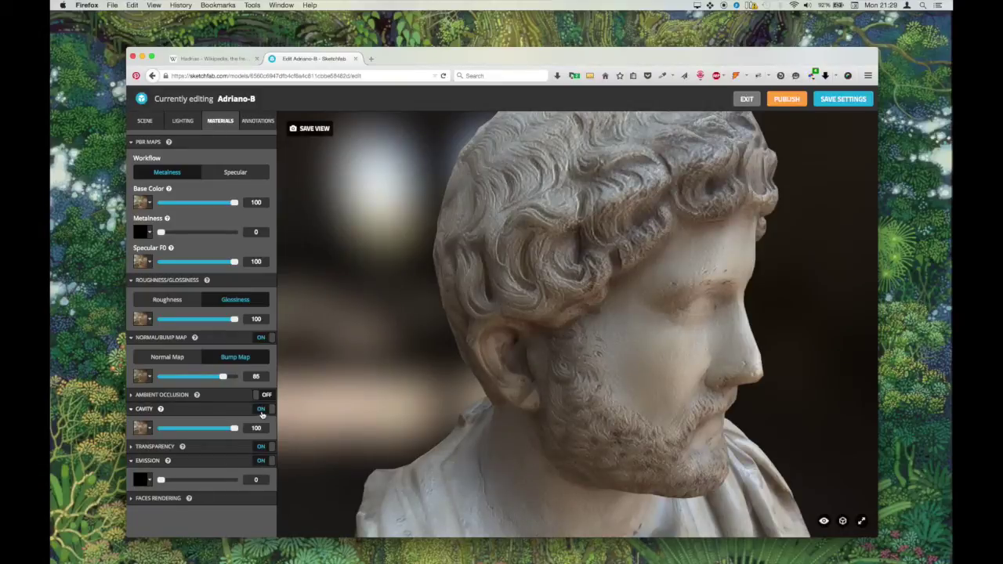
left_click(263, 412)
Step: Try adriano-B.jpg as the ambient occlusion map at 100, view the face with it, and switch ambient occlusion off
left_click(264, 395)
left_click(226, 396)
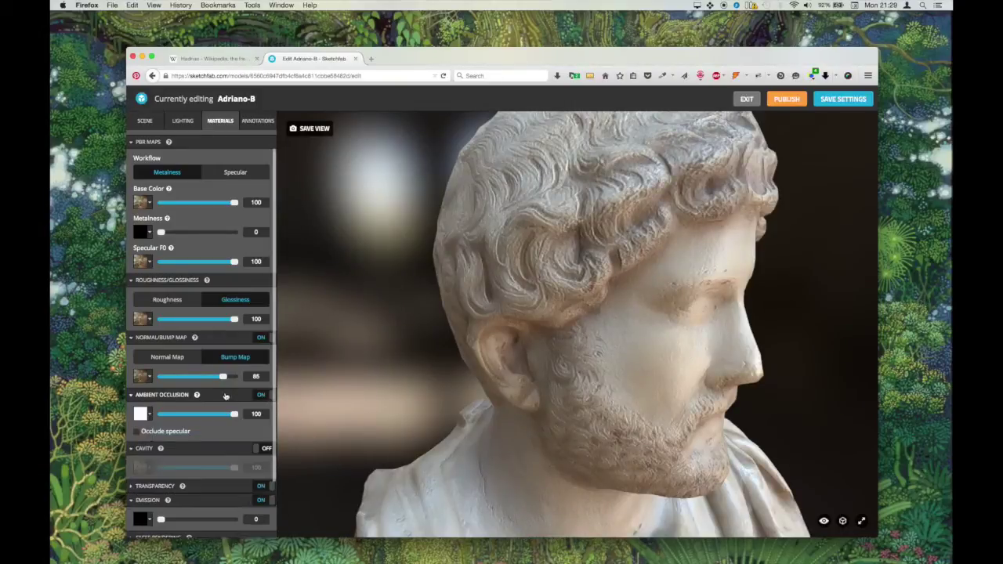
left_click(146, 414)
left_click(167, 463)
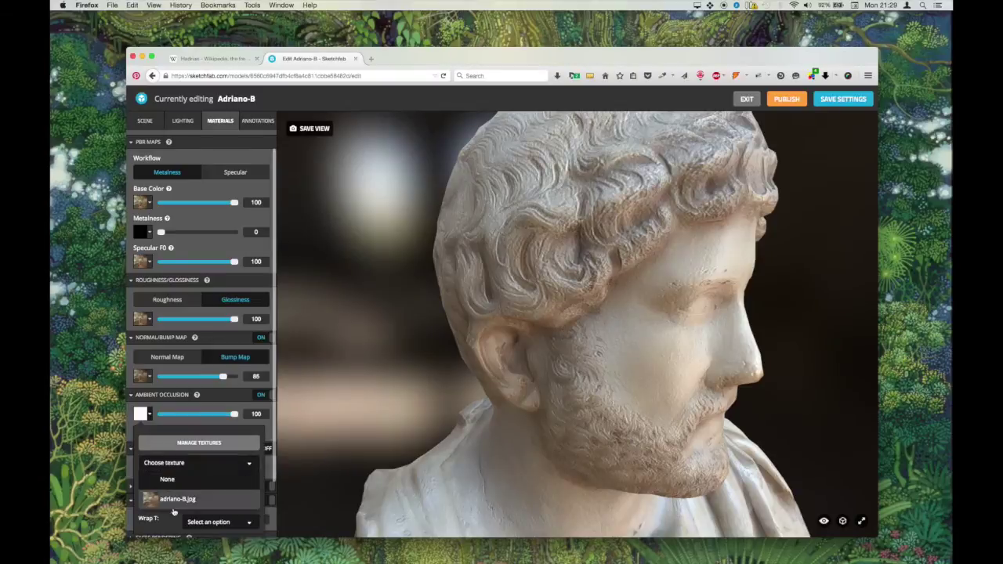
left_click(174, 500)
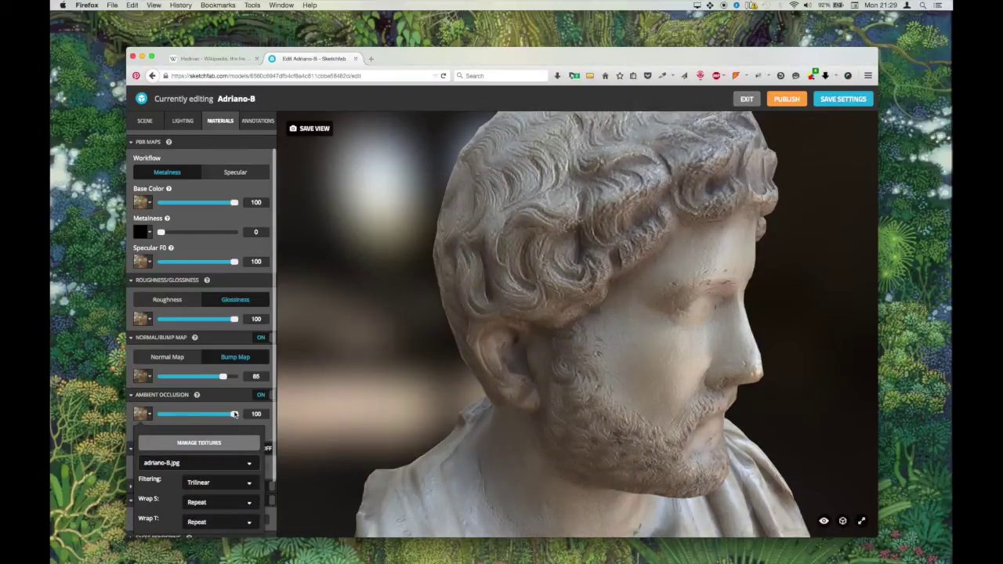
mouse_move(234, 414)
left_mouse_down()
mouse_move(165, 414)
mouse_move(235, 415)
left_mouse_up()
left_click(243, 396)
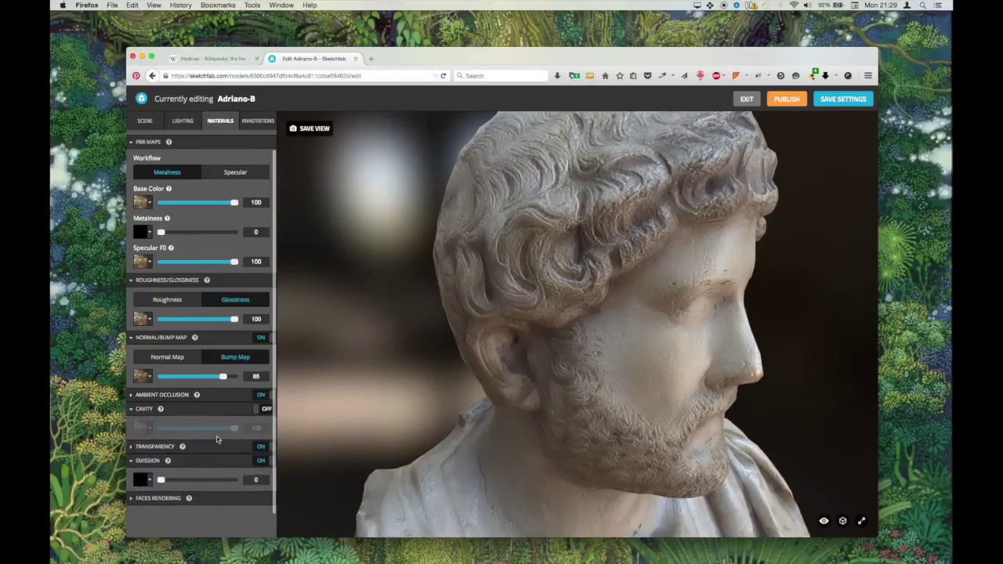
left_click_drag(590, 326, 444, 383)
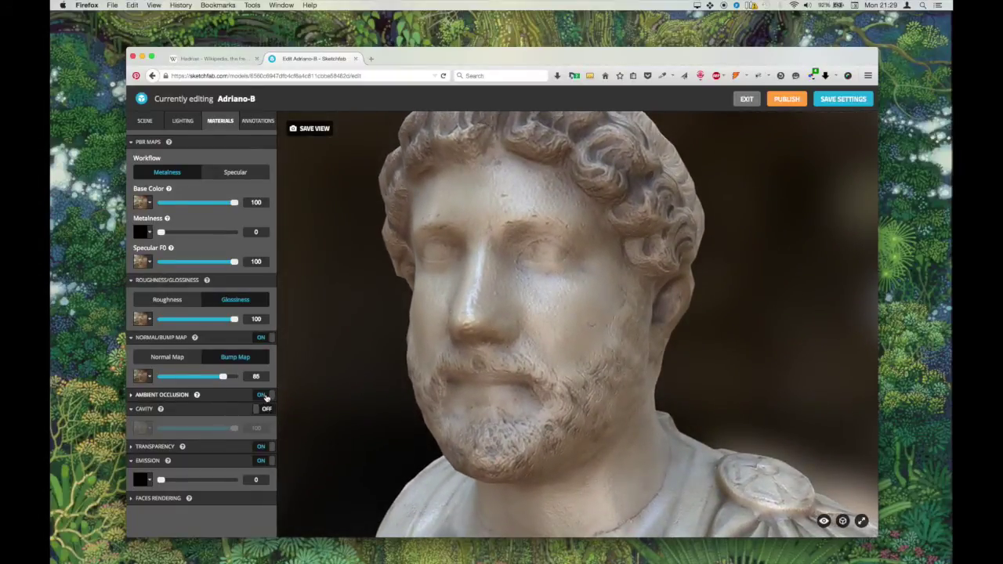
left_click(264, 396)
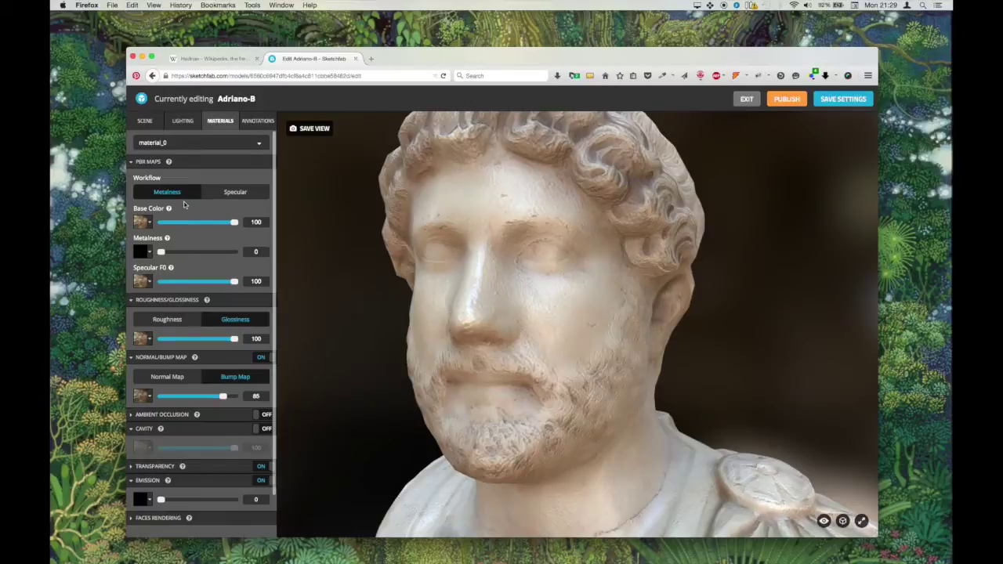
Step: Assign the adriano-B.jpg texture to the material's metalness channel and set its amount to about 14
left_click_drag(161, 253, 183, 250)
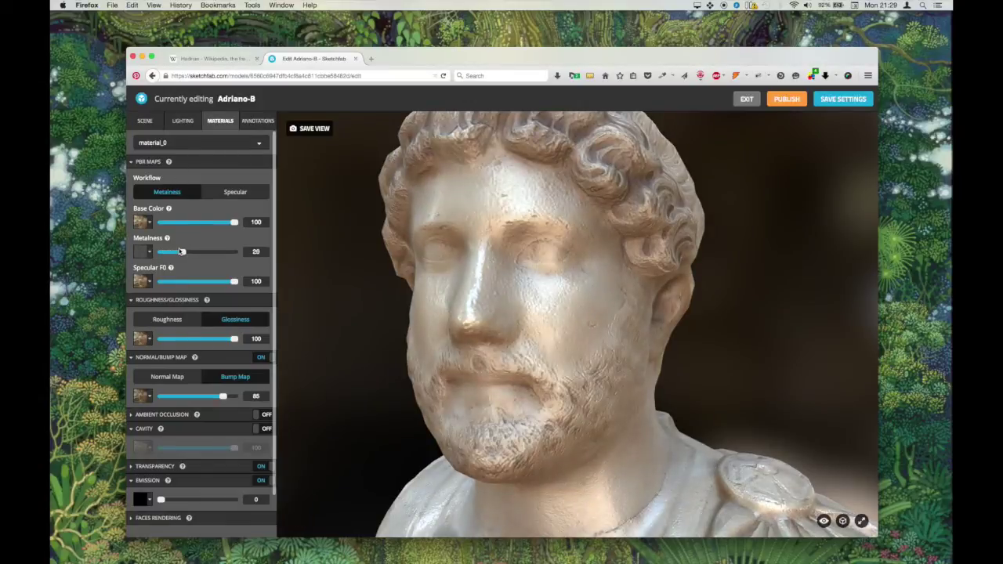
left_click(150, 252)
left_click(166, 301)
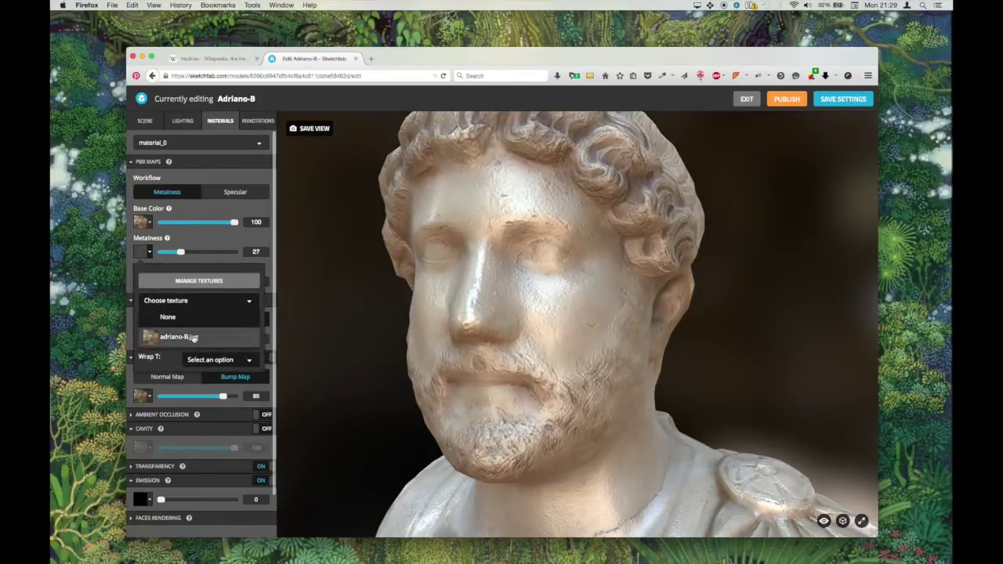
left_click(171, 332)
left_click_drag(229, 252, 165, 259)
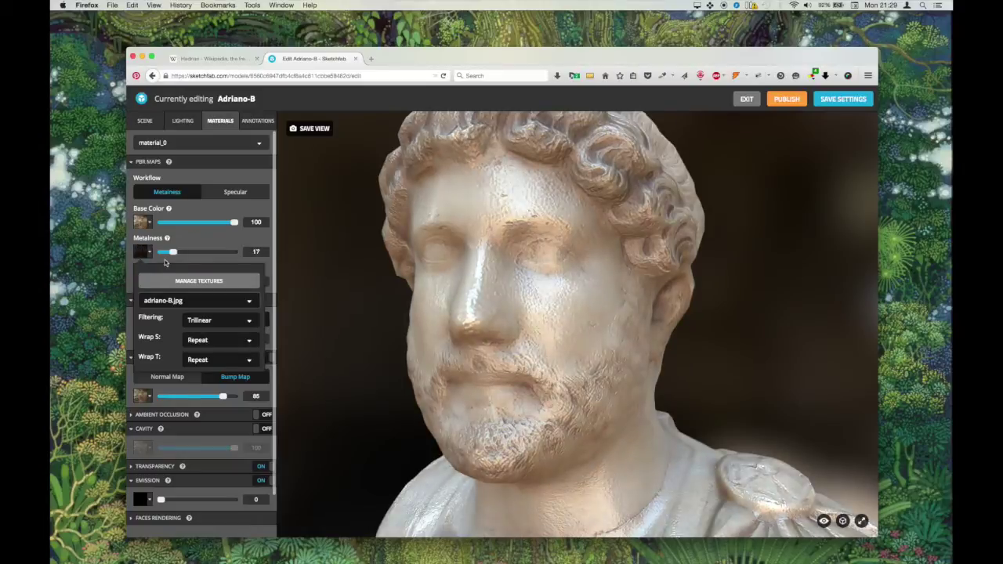
Step: Examine the bust's face, head and shoulders from several angles and open the scene's lighting settings
left_click_drag(518, 336, 559, 344)
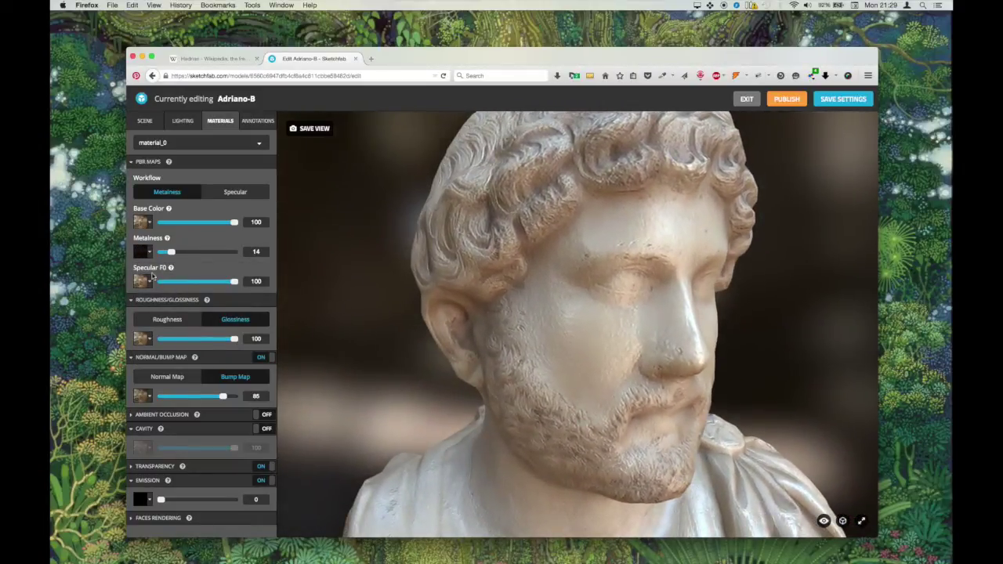
left_click_drag(699, 349, 603, 376)
scroll(664, 347, "down", 5)
right_click_drag(572, 470, 579, 424)
left_click_drag(523, 367, 555, 384)
left_click(181, 120)
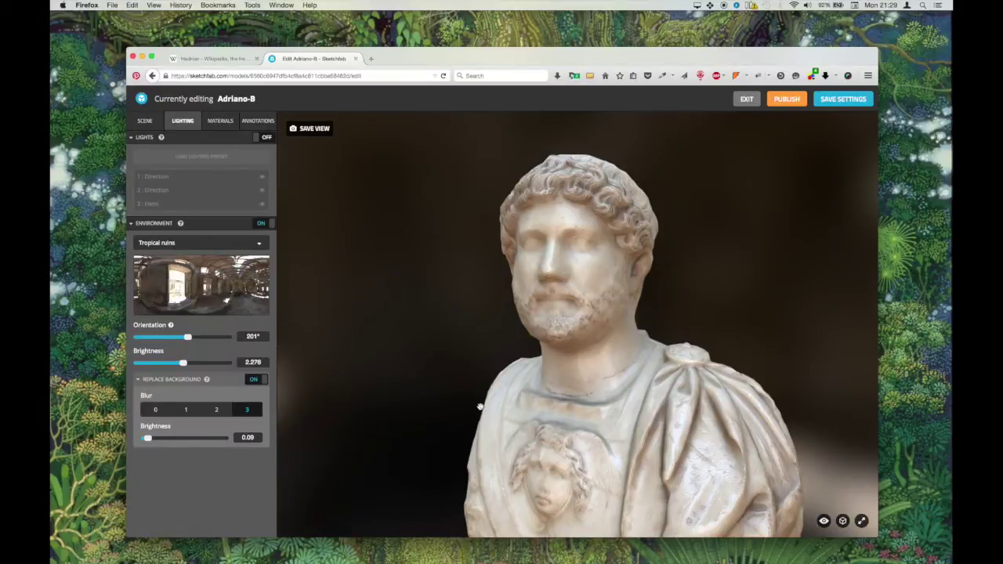
Step: Show the advanced rotation grid in the scene settings, check the bust's alignment against it, and hide the grid again
scroll(480, 407, "down", 5)
right_click_drag(619, 459, 613, 431)
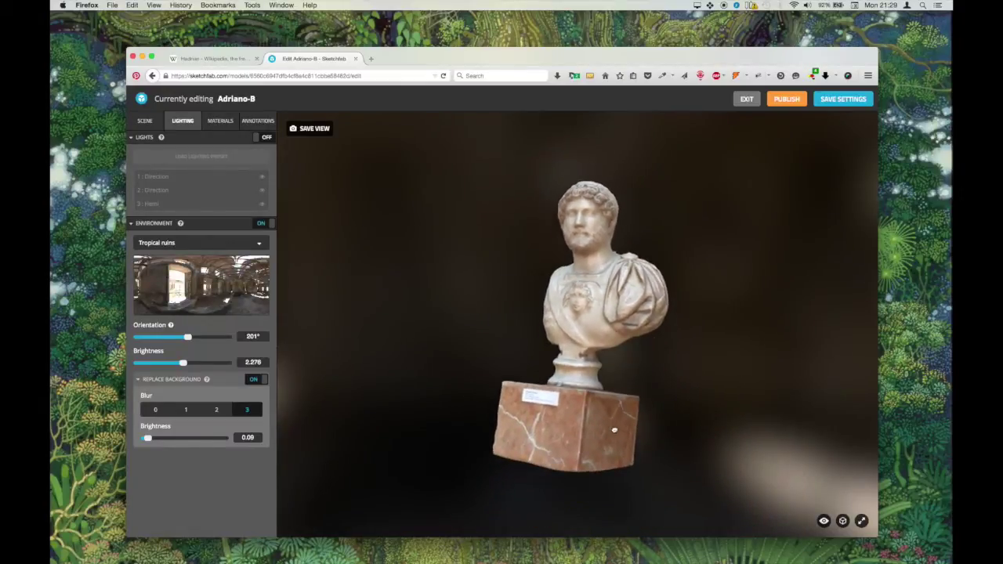
left_click(145, 121)
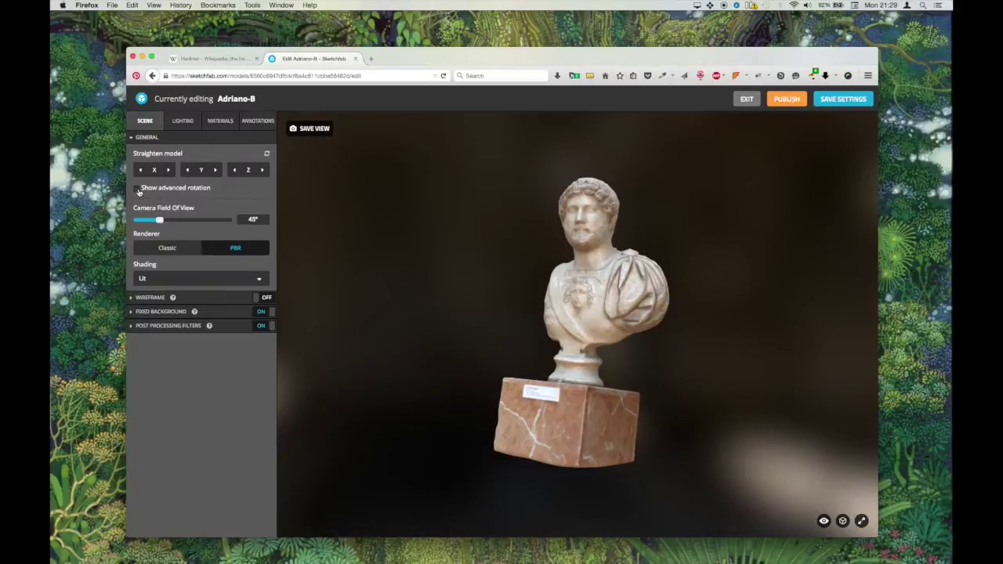
left_click(138, 190)
left_click_drag(619, 296, 581, 334)
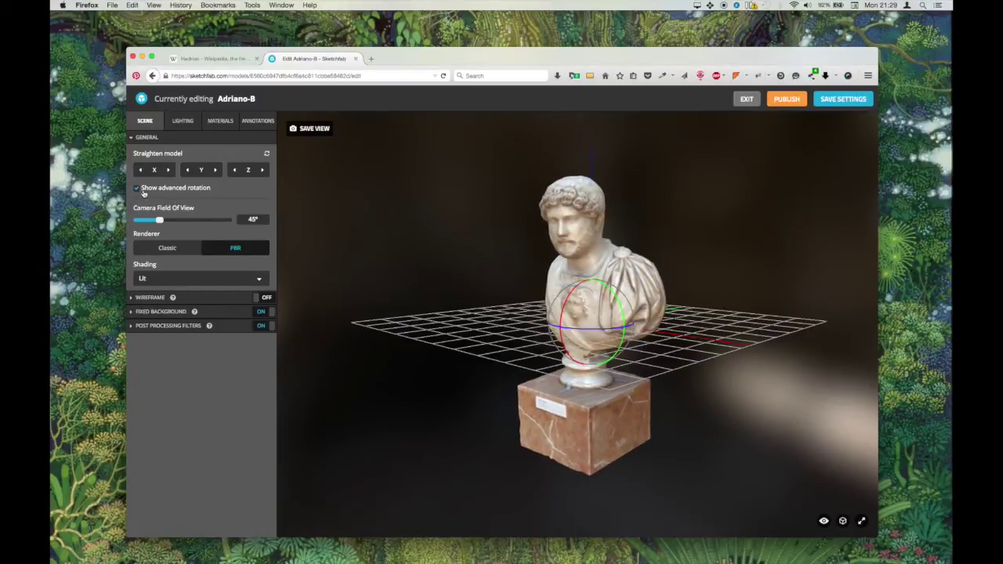
left_click(142, 192)
scroll(581, 212, "up", 5)
left_click_drag(533, 337, 598, 298)
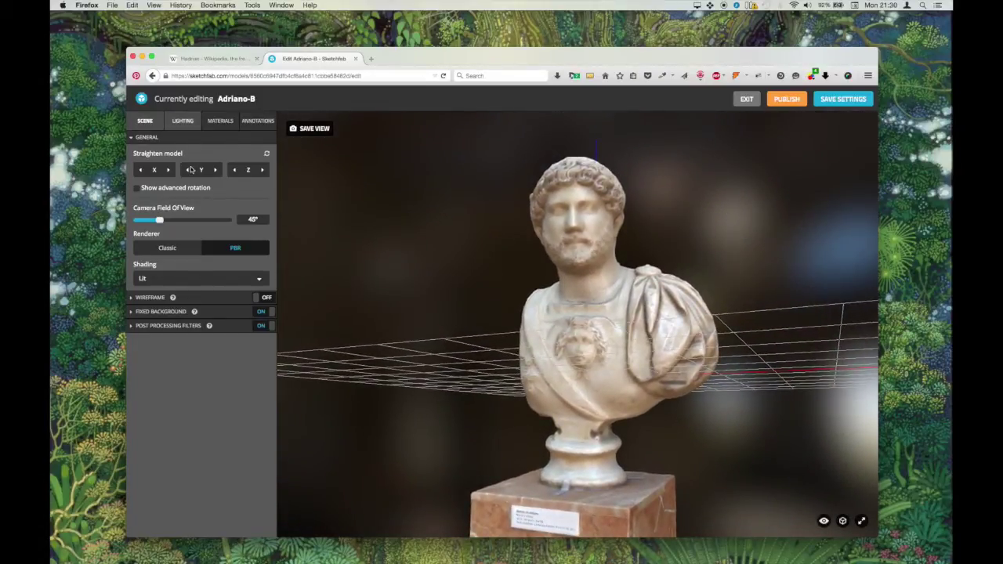
Step: Open the post-processing filters, compare the bust's face with sharpness on and off, and leave sharpness on
left_click(195, 328)
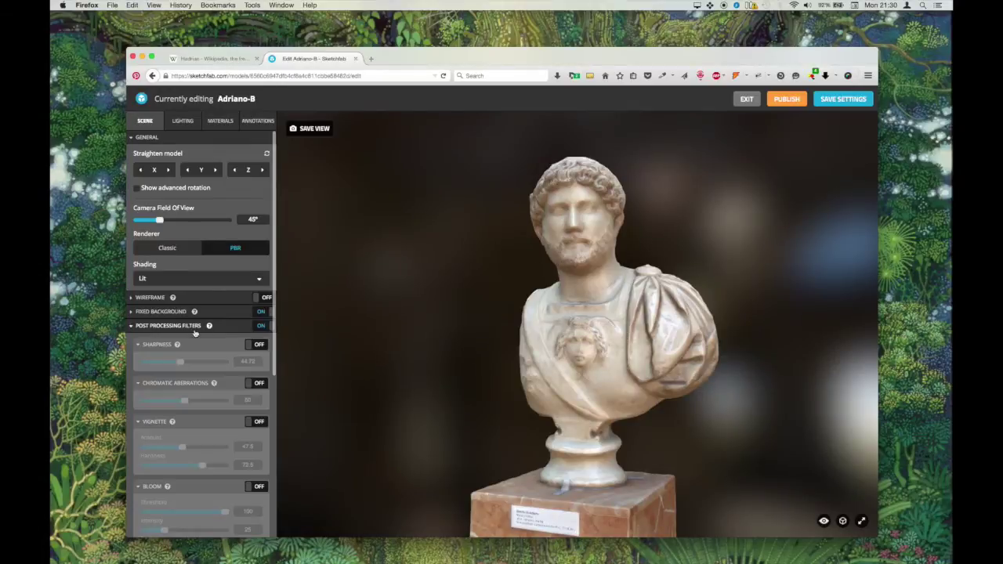
scroll(567, 268, "up", 5)
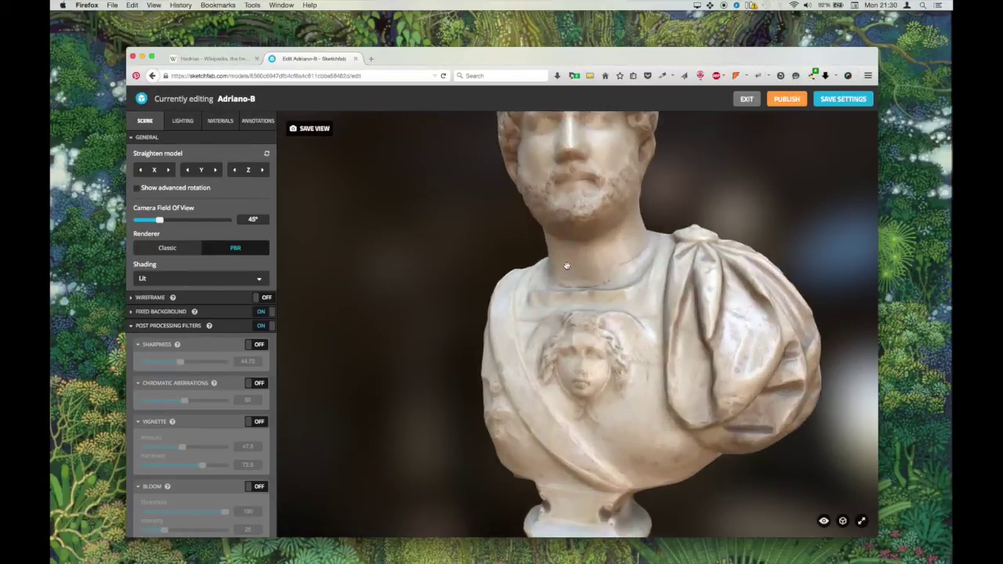
scroll(589, 249, "up", 2)
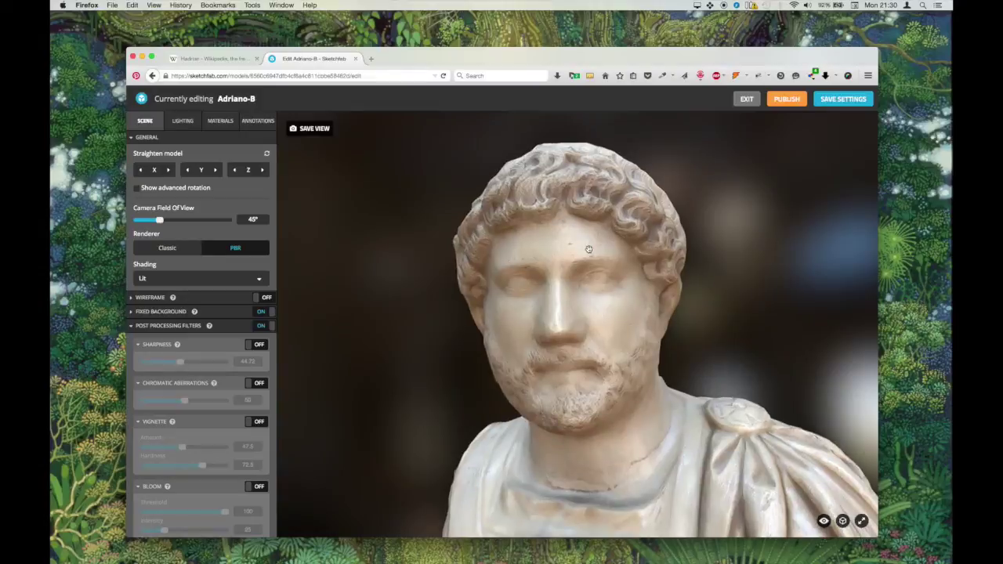
scroll(216, 345, "down", 3)
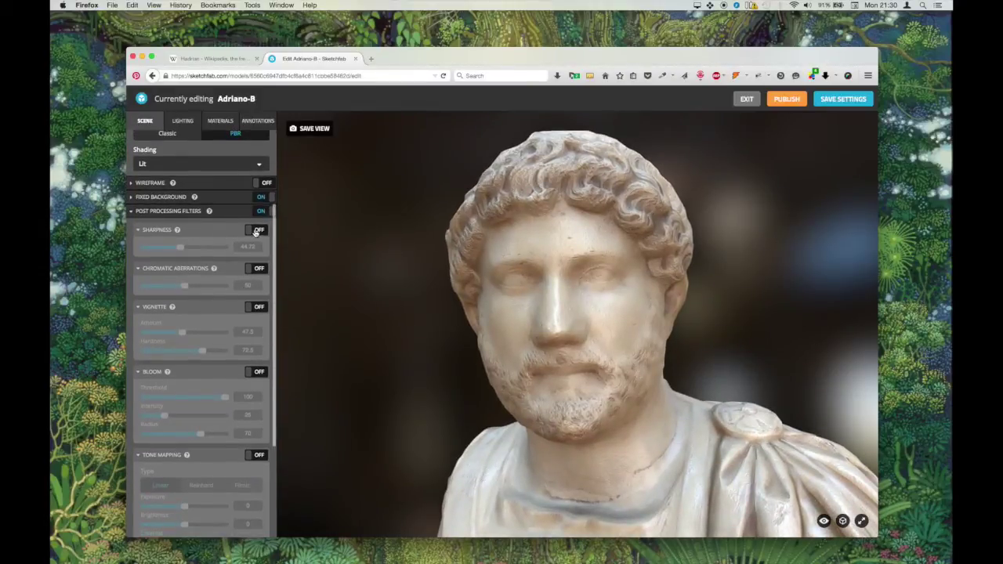
left_click(257, 230)
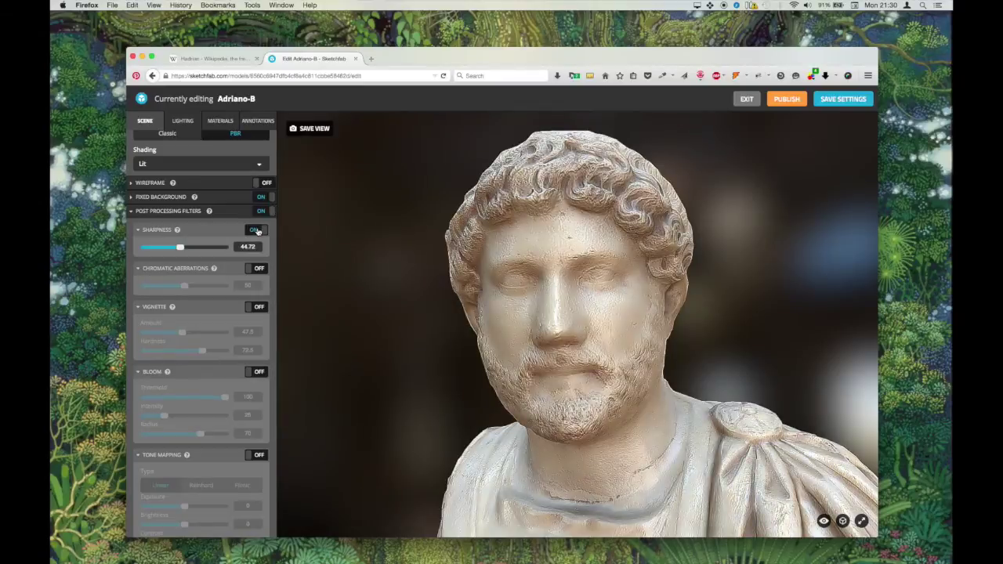
left_click(258, 230)
left_click(258, 230)
left_click(258, 230)
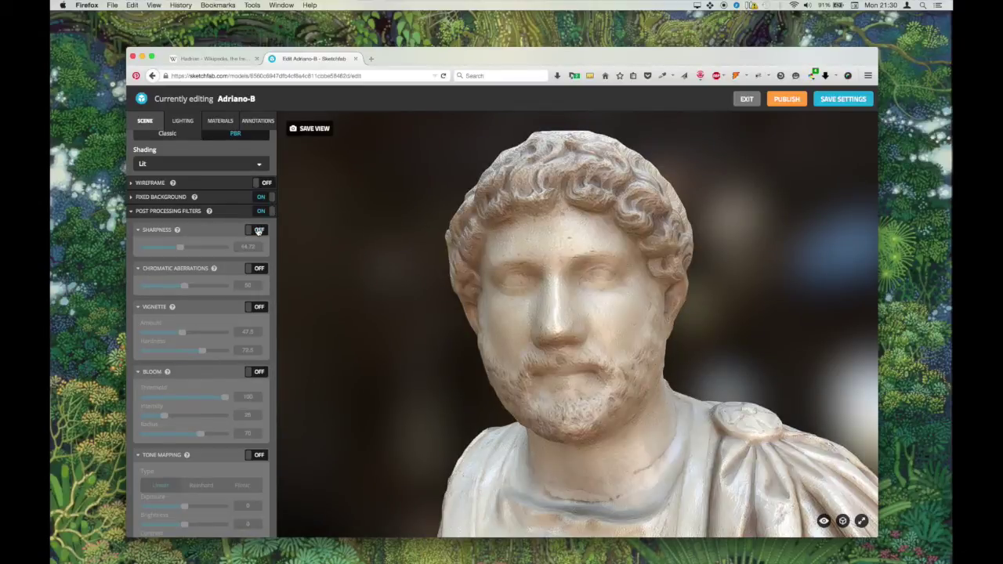
left_click(258, 231)
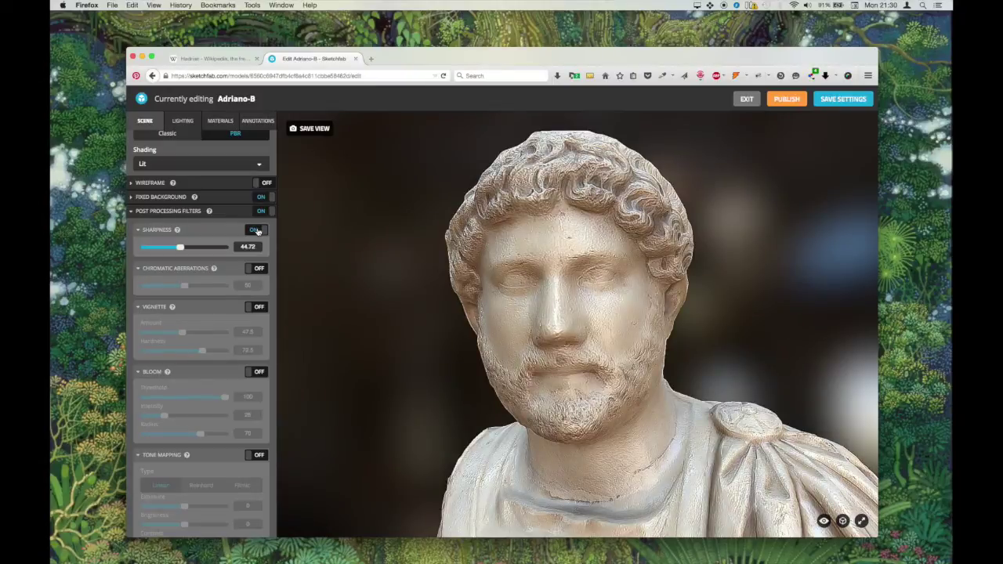
left_click(258, 230)
left_click(258, 231)
Step: Set the sharpness to 15, compare the face with it on and off, and raise it to 20
key("Return")
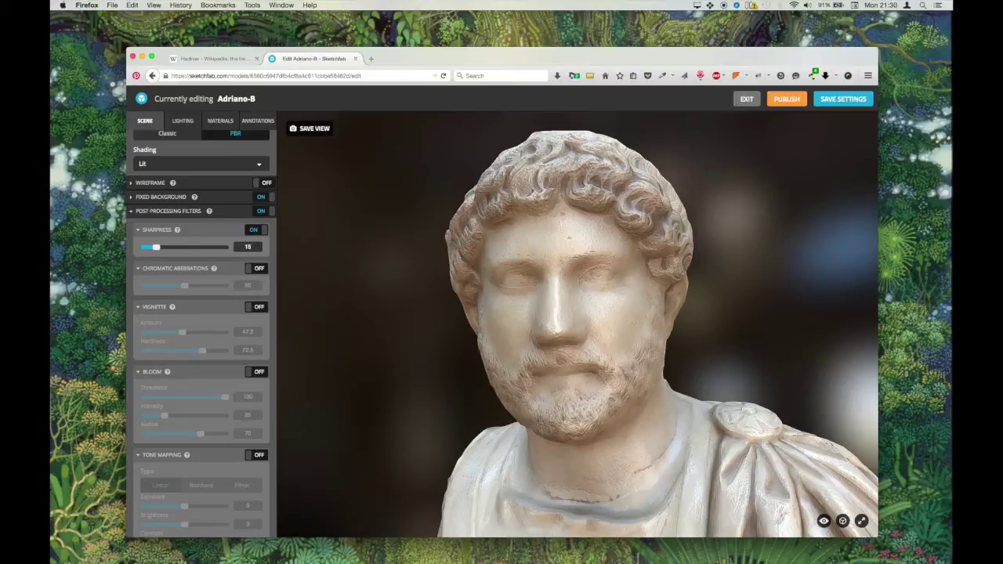
left_click(258, 230)
left_click(259, 229)
left_click(259, 230)
left_click(258, 232)
left_click(257, 232)
mouse_move(508, 279)
left_mouse_down()
mouse_move(538, 273)
mouse_move(495, 277)
left_mouse_up()
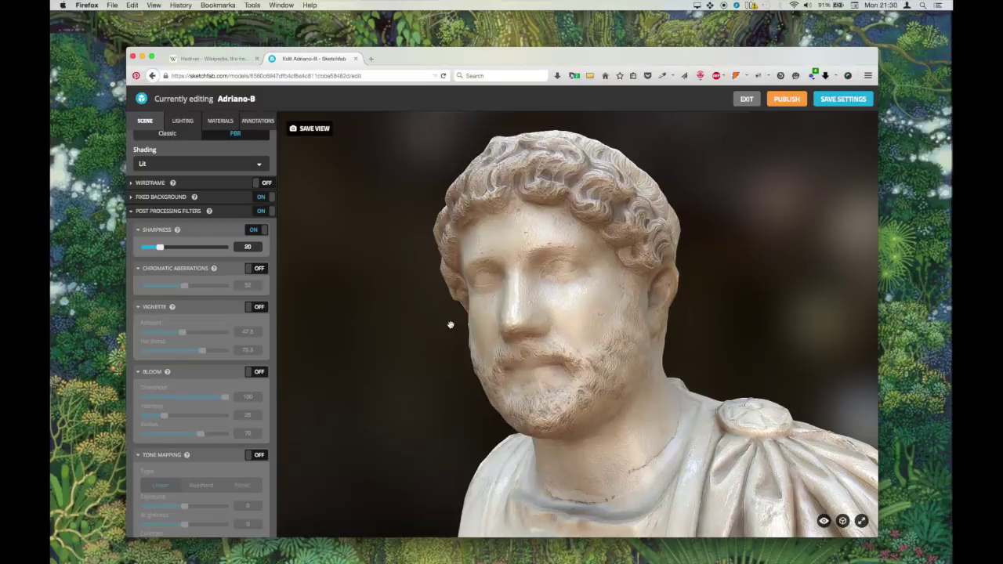
Step: Turn on the vignette and bloom filters and view the bust with them from near and far
left_click(250, 309)
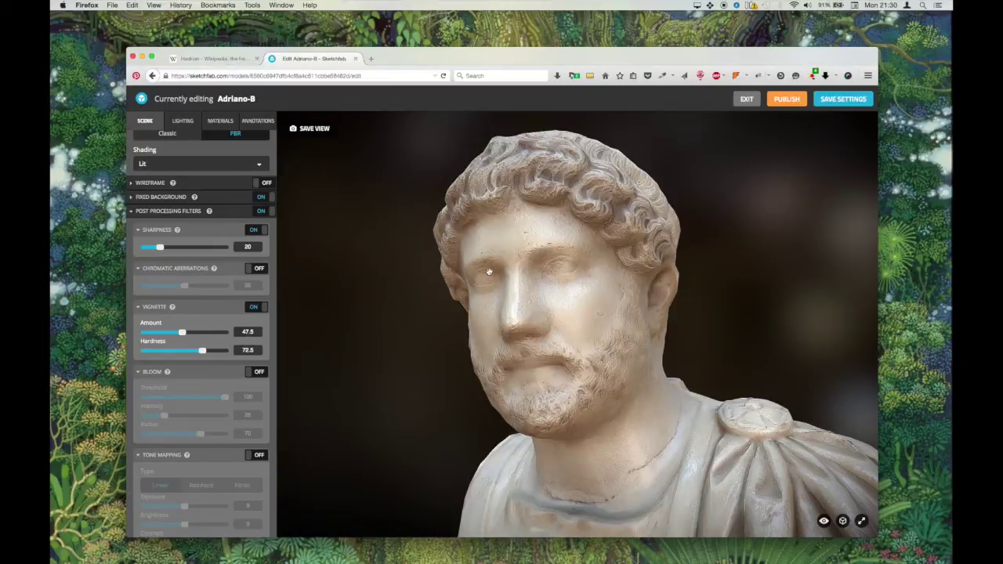
left_click_drag(474, 336, 493, 329)
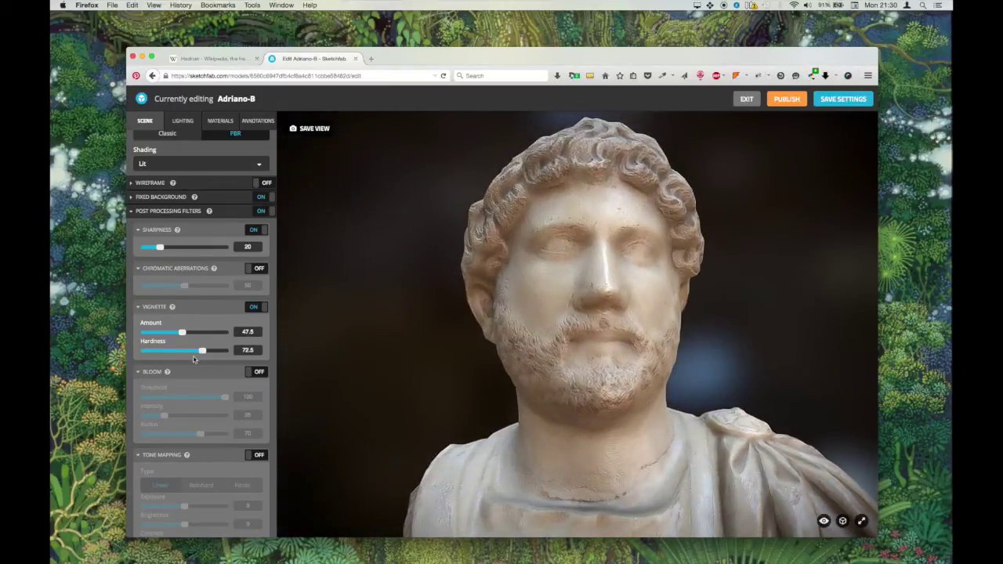
left_click(259, 372)
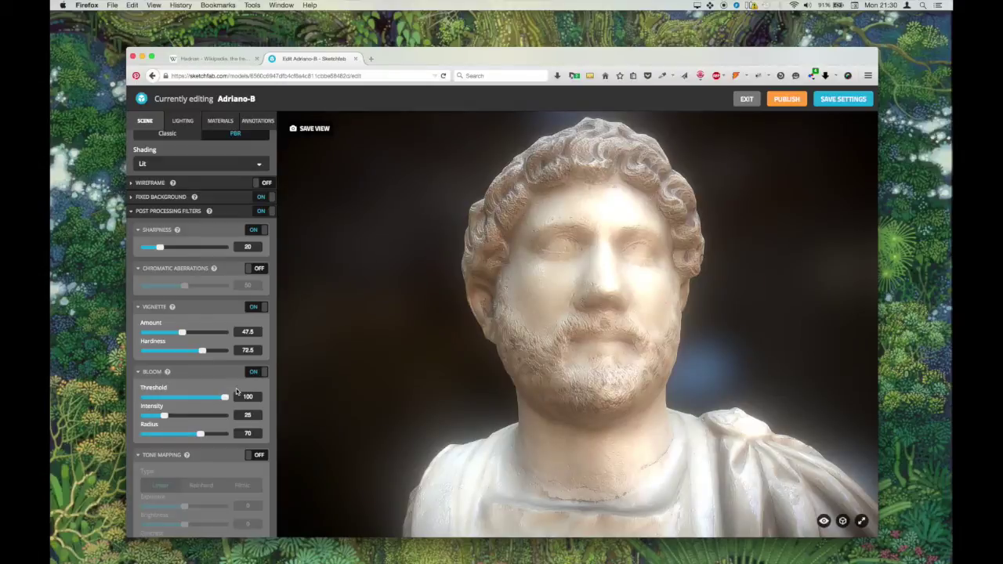
left_click_drag(550, 388, 522, 394)
scroll(509, 397, "down", 5)
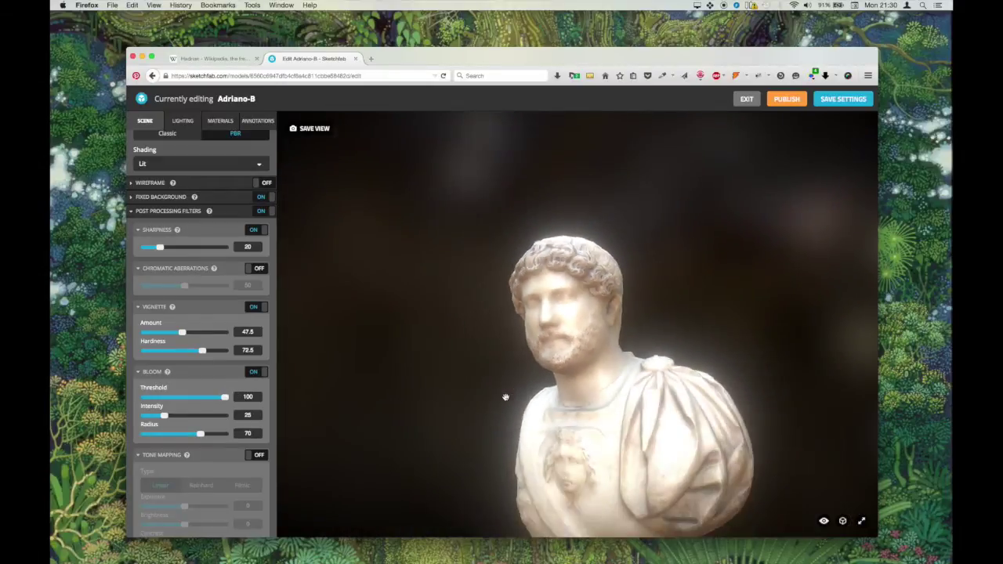
scroll(517, 388, "up", 5)
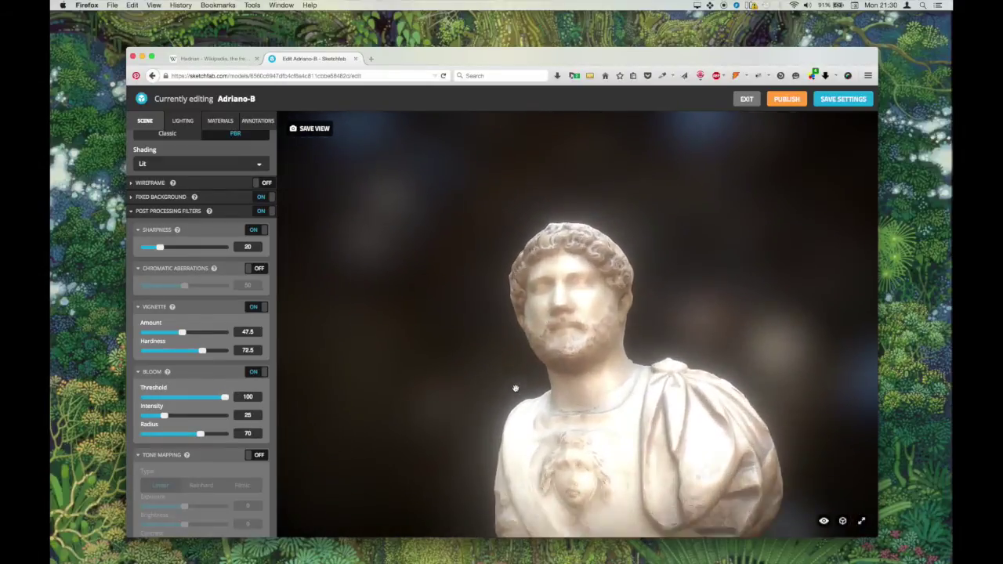
Step: Set the bloom threshold to 47 and its intensity to 12, and check the bust from several angles
left_click_drag(224, 398, 188, 407)
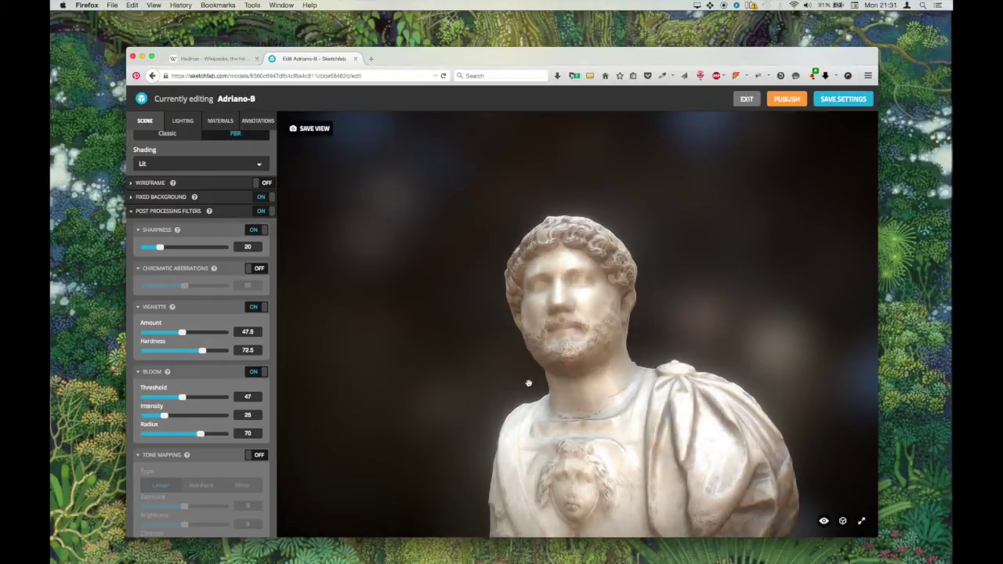
left_click_drag(156, 419, 153, 420)
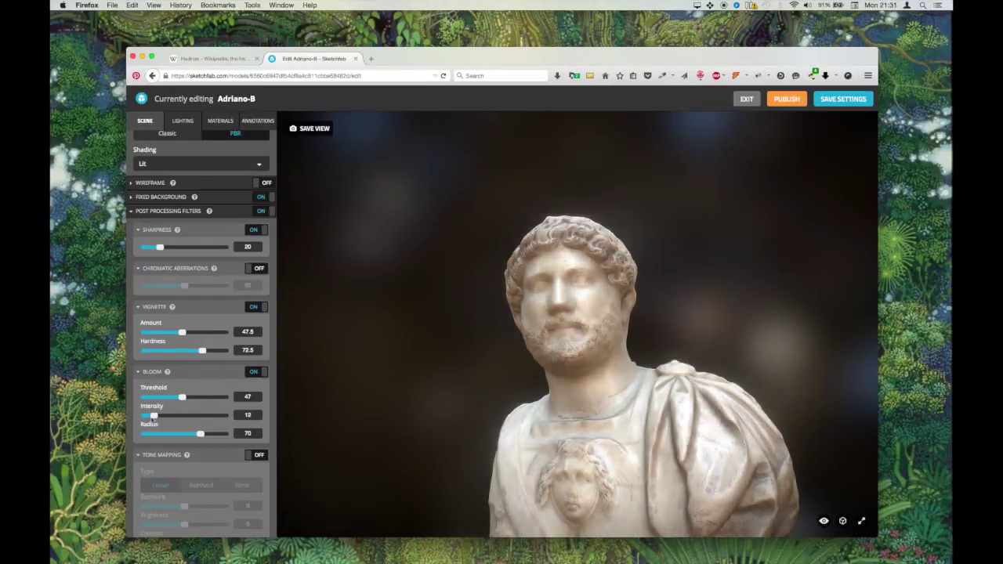
left_click_drag(639, 355, 625, 398)
right_click_drag(625, 398, 618, 343)
left_click_drag(618, 342, 549, 356)
left_click_drag(690, 364, 432, 363)
mouse_move(588, 363)
left_mouse_down()
mouse_move(600, 363)
mouse_move(576, 366)
mouse_move(590, 357)
left_mouse_up()
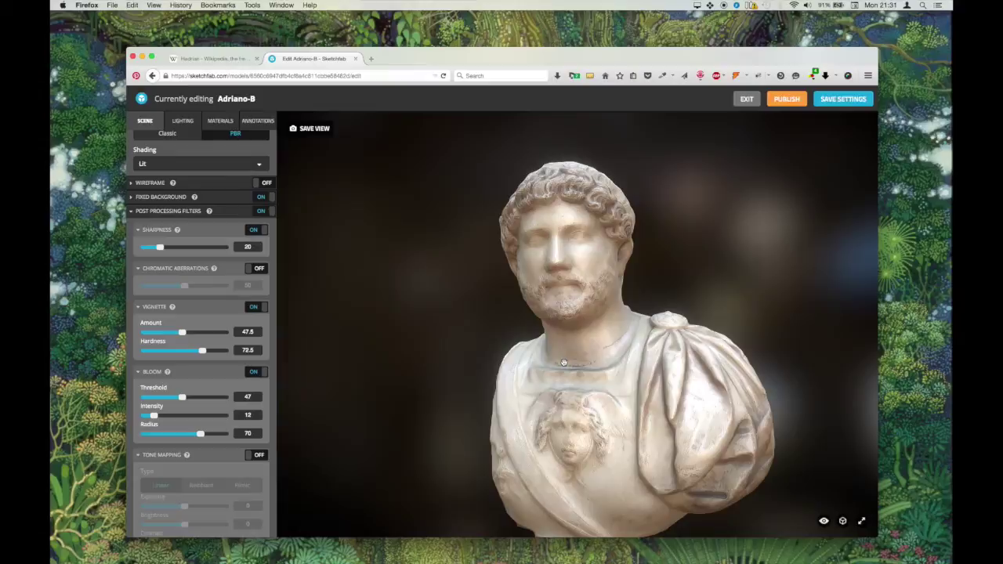
Step: Turn on linear tone mapping, set its contrast to 43 and exposure to 2.1, and inspect the bust
left_click(824, 520)
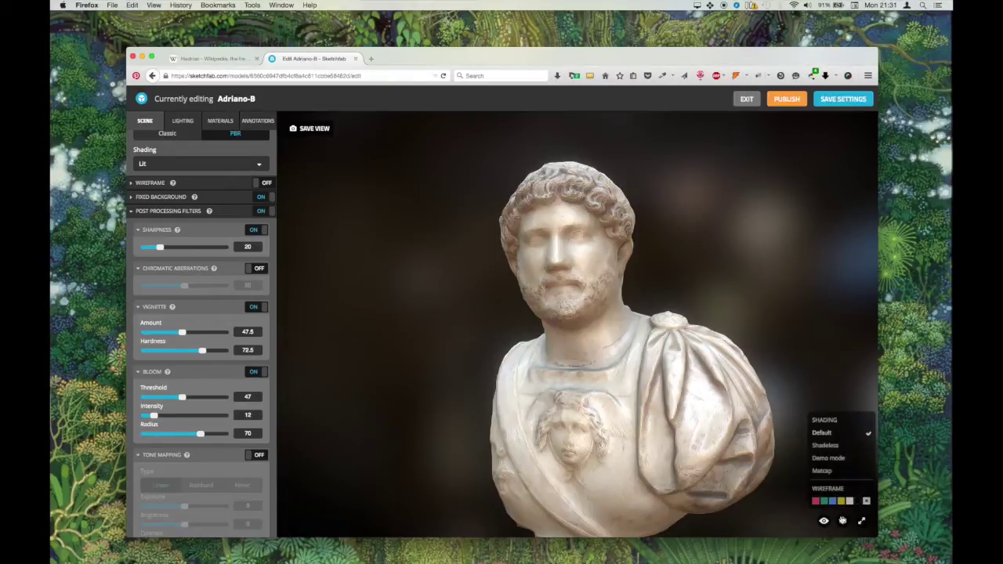
scroll(201, 327, "down", 3)
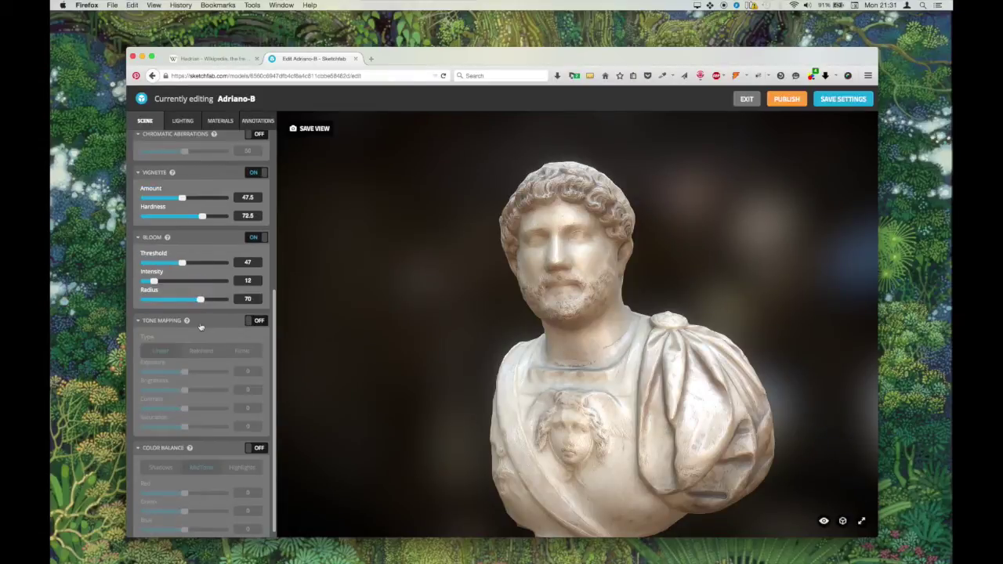
left_click(256, 320)
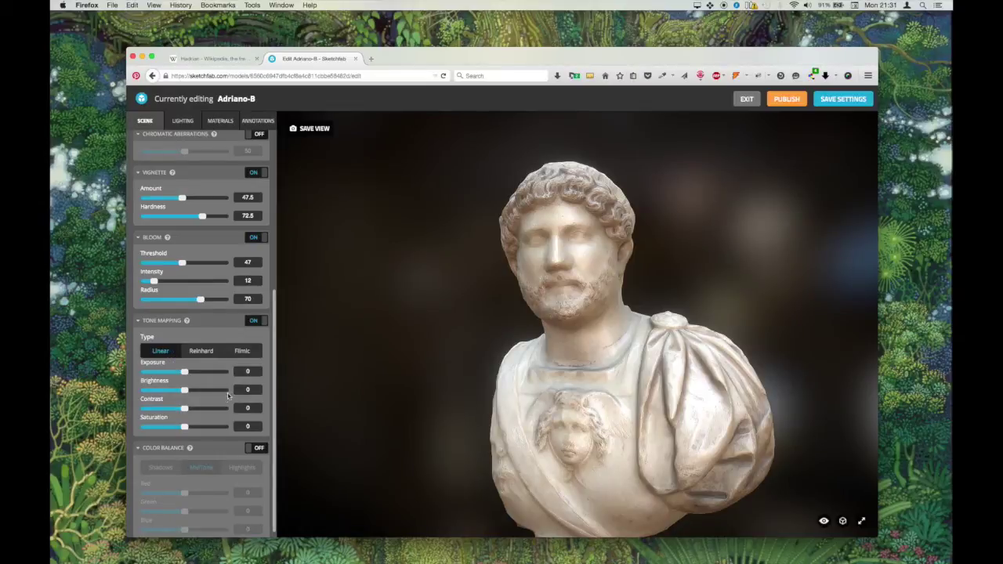
left_click_drag(186, 410, 203, 414)
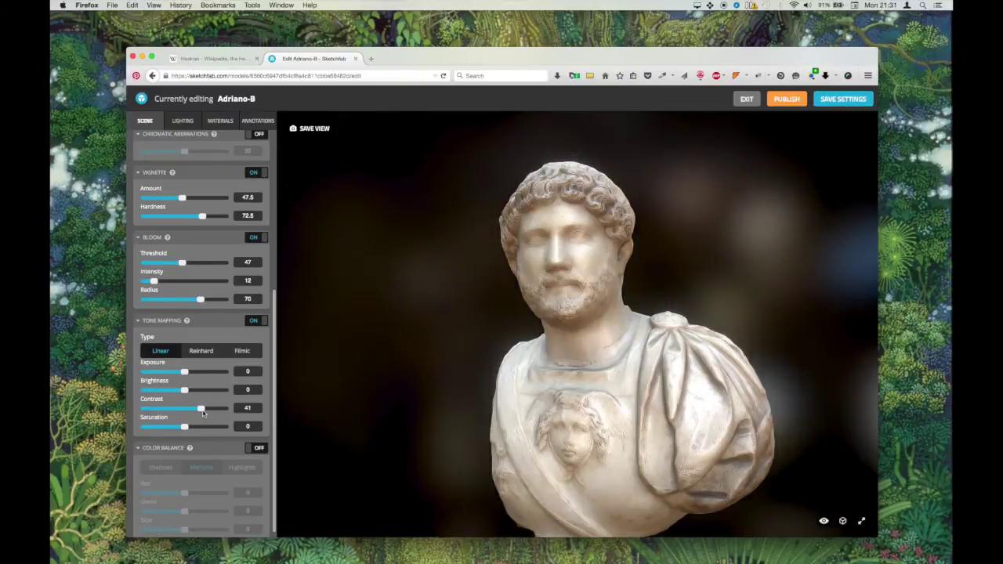
left_click_drag(187, 377, 186, 376)
scroll(576, 399, "down", 5)
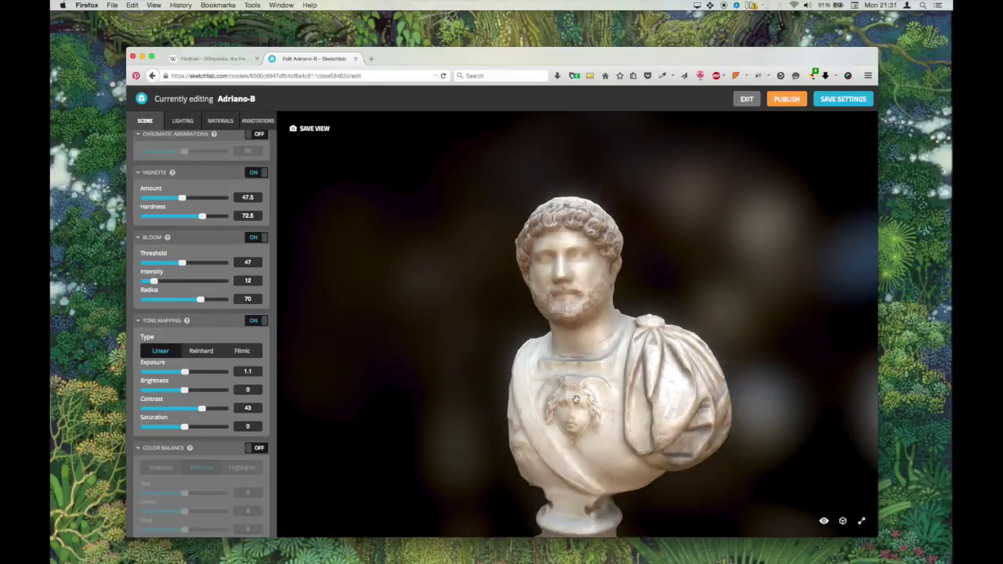
scroll(576, 399, "up", 2)
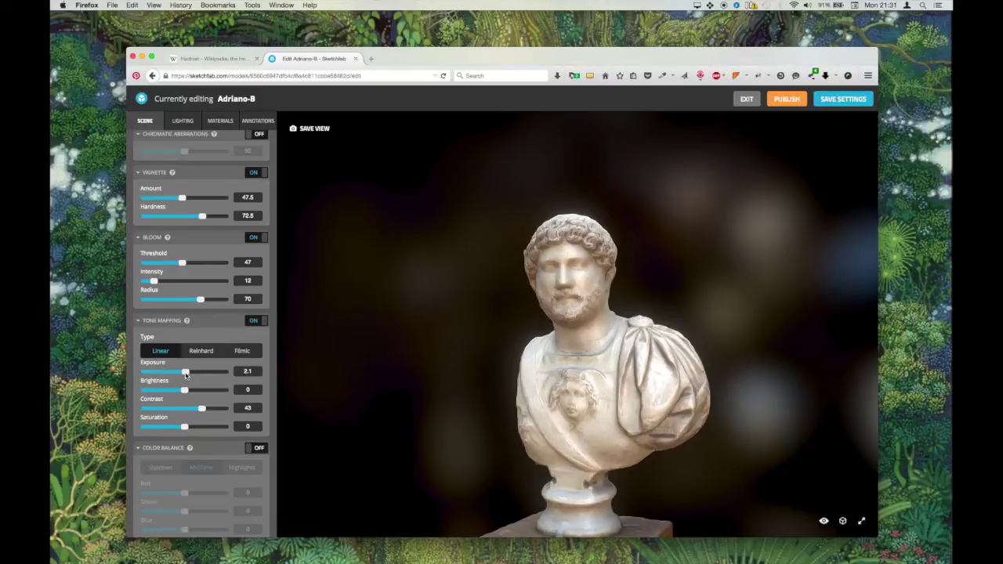
scroll(561, 322, "up", 4)
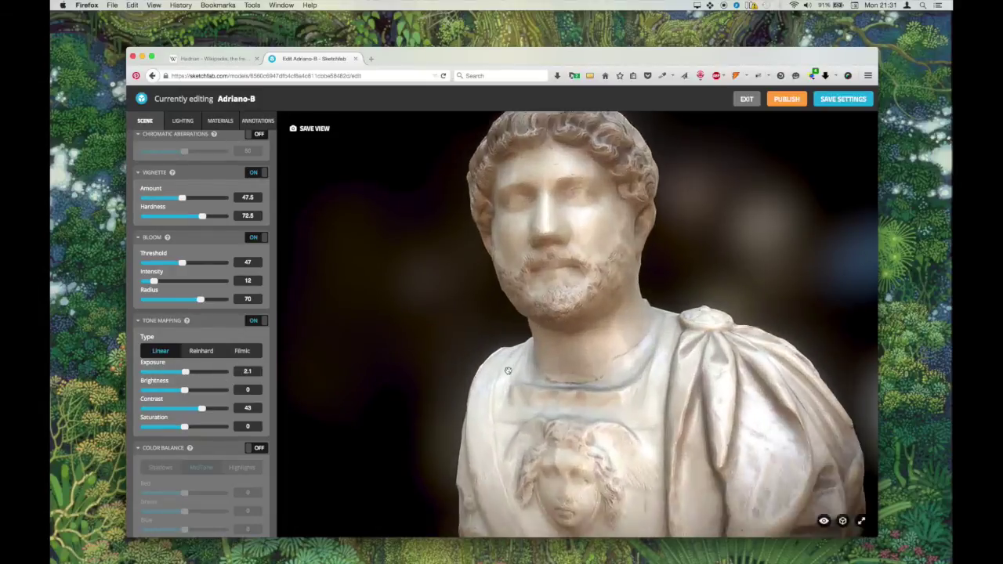
left_click_drag(508, 370, 574, 368)
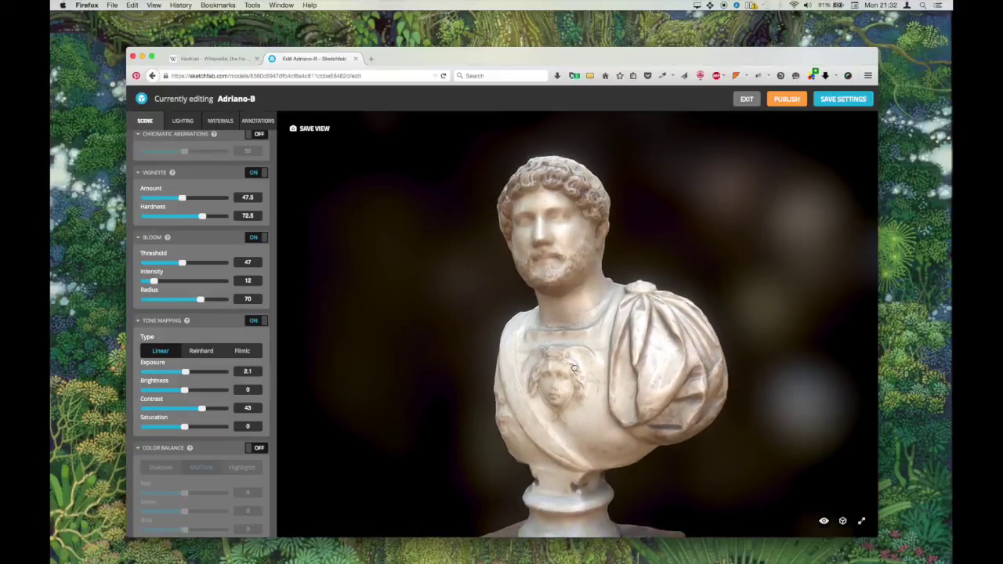
Step: Collapse the tone mapping settings, frame the whole bust with its pedestal, and save this as the thumbnail and initial camera view
scroll(224, 425, "down", 1)
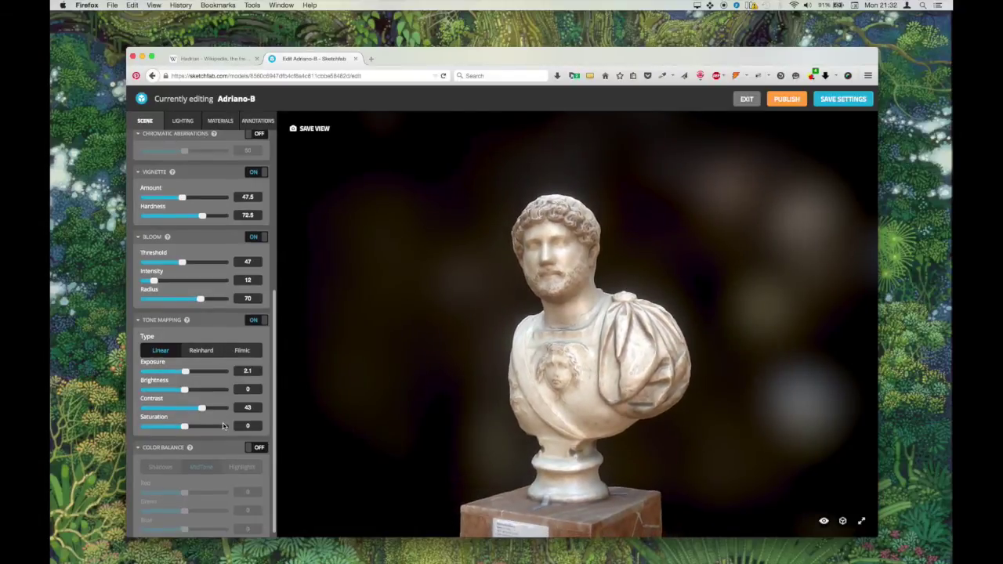
left_click(226, 318)
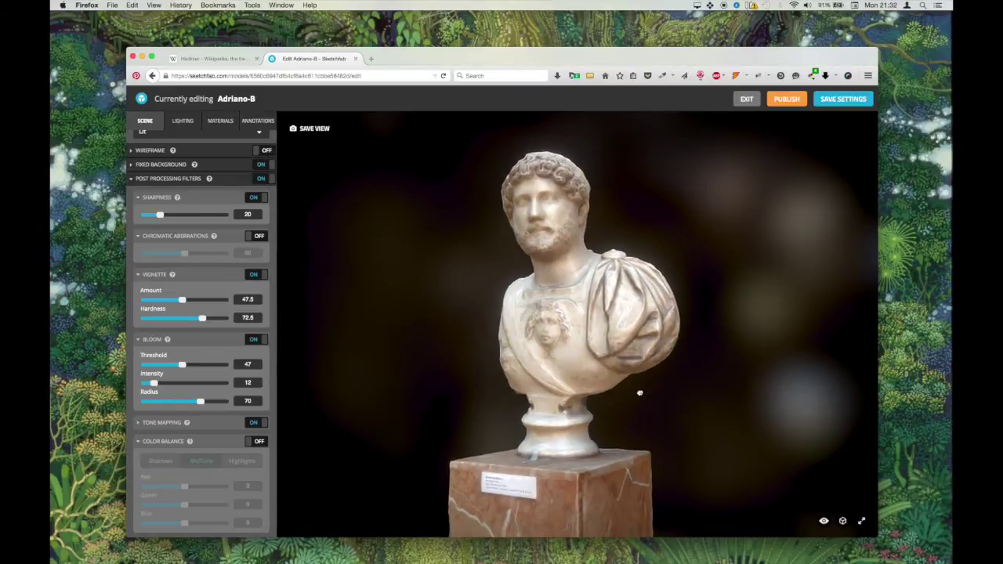
scroll(639, 392, "up", 3)
scroll(640, 393, "down", 5)
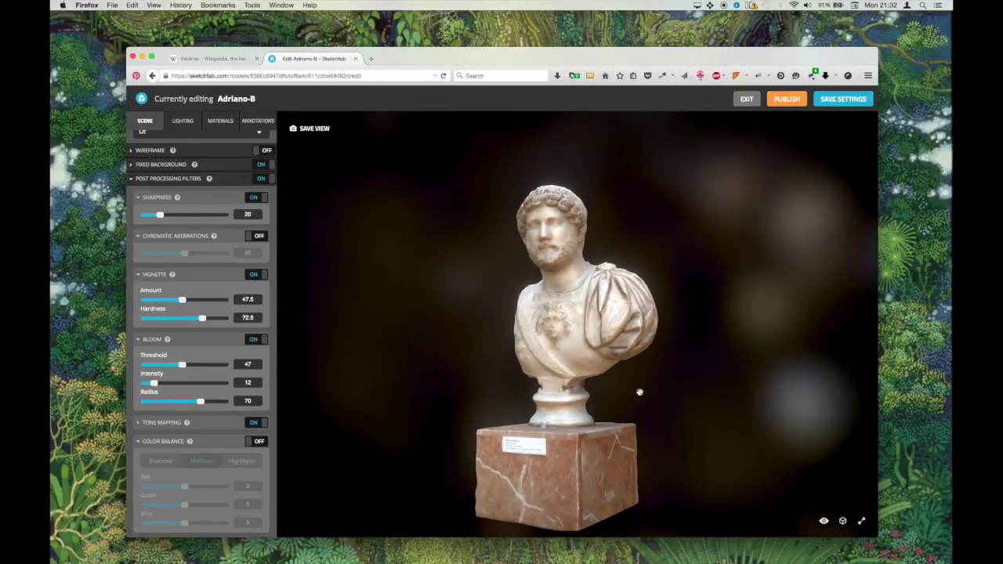
scroll(602, 436, "up", 3)
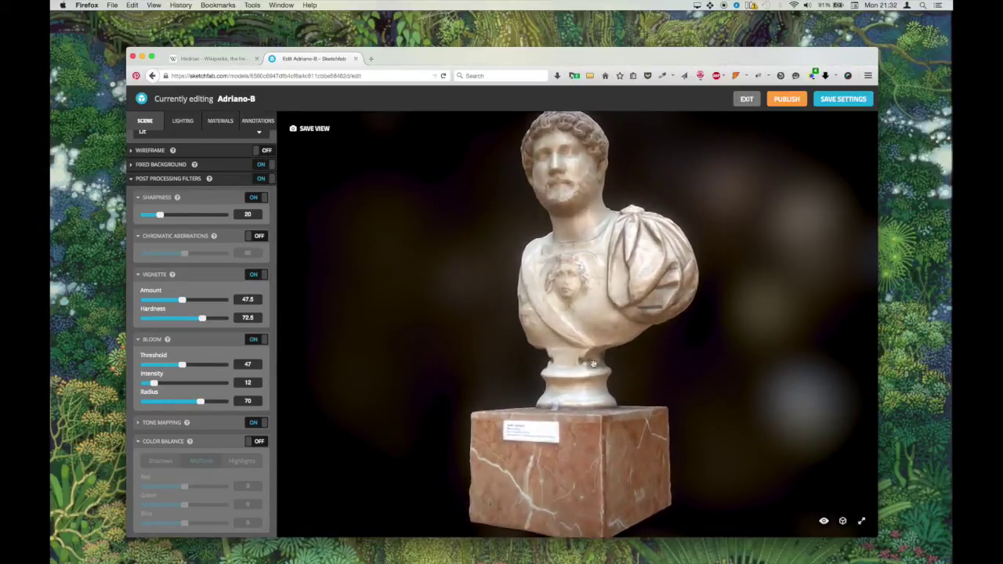
left_click_drag(582, 323, 580, 323)
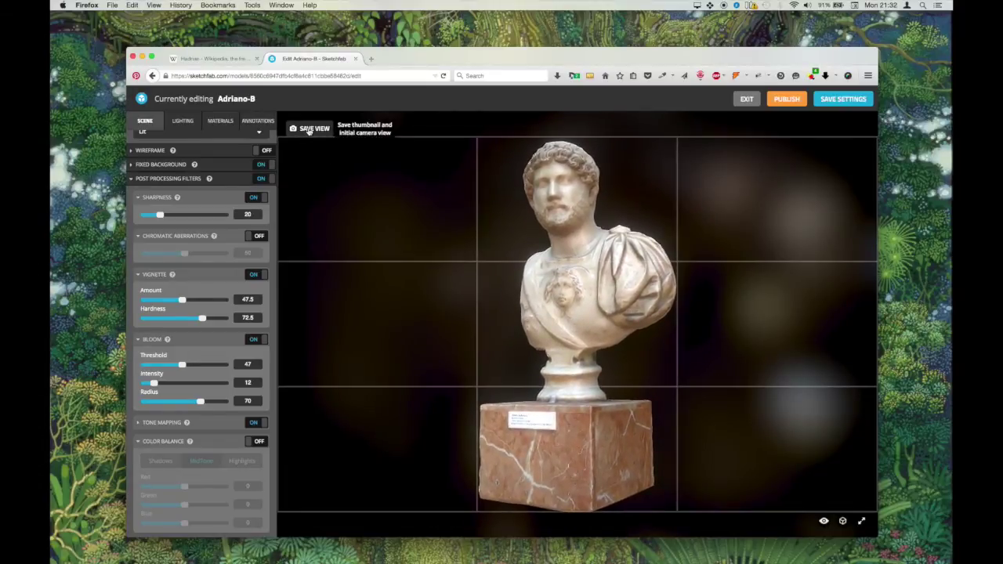
left_click(309, 130)
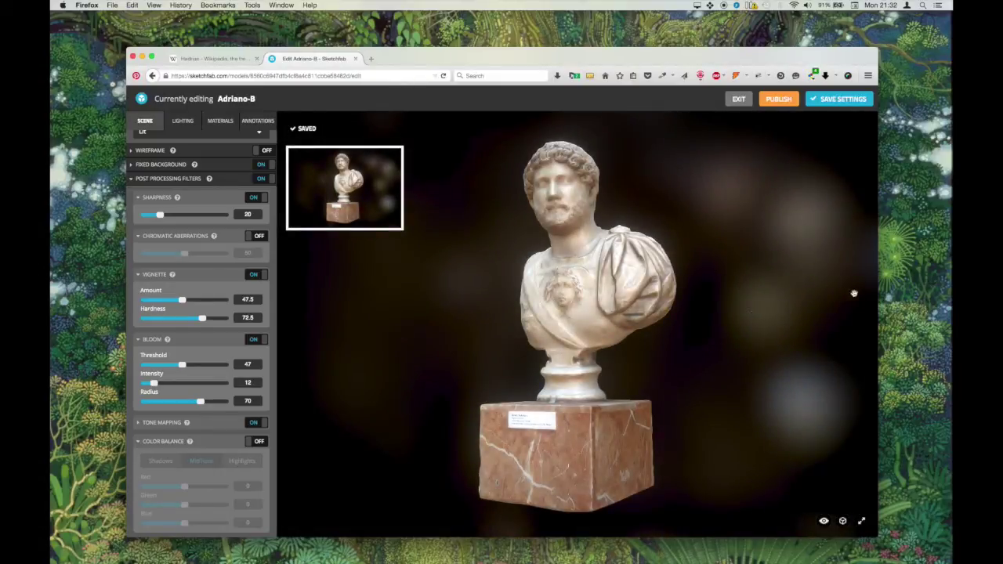
Step: Go to the model's annotations and examine the museum label on the pedestal up close
left_click(187, 123)
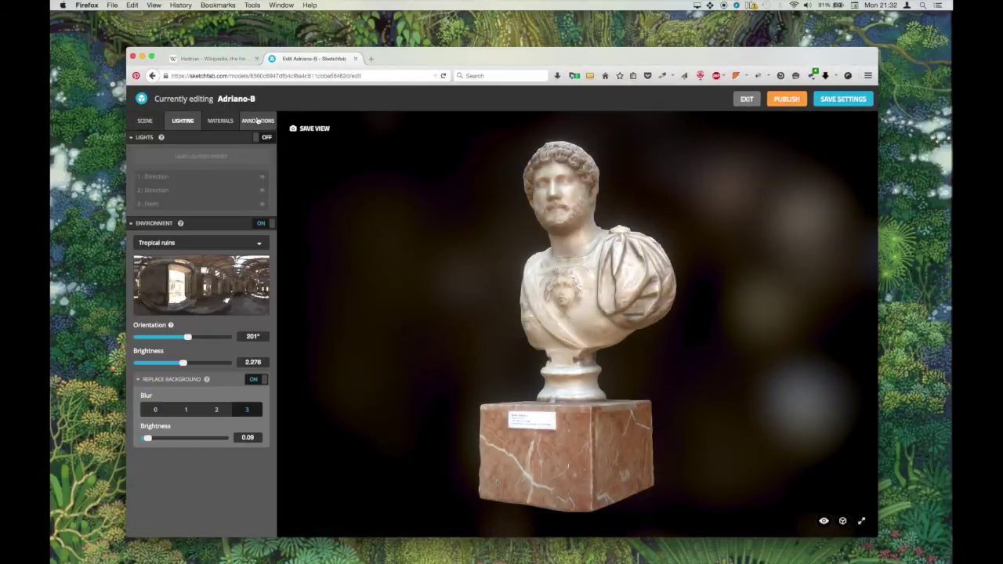
left_click(258, 121)
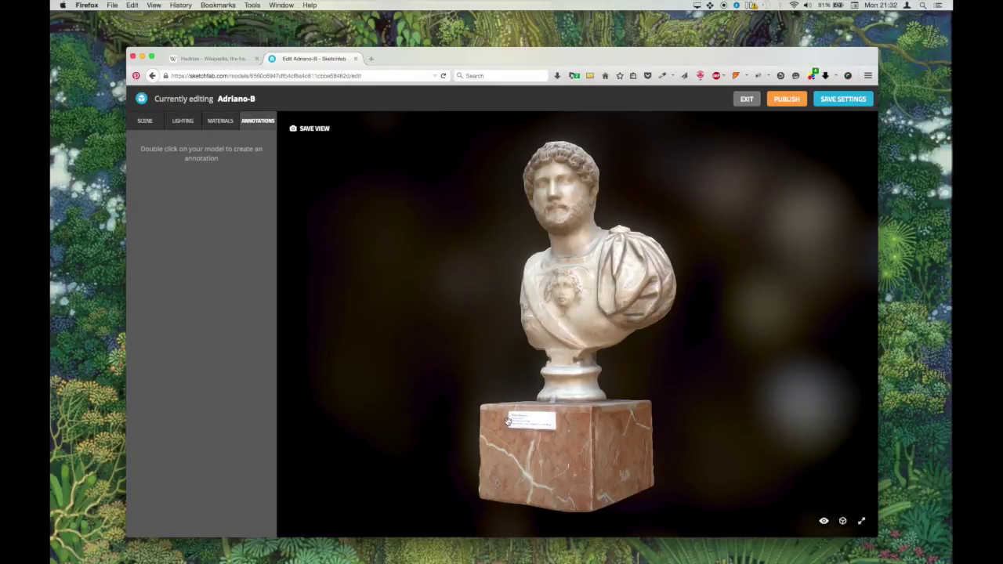
left_click_drag(507, 422, 634, 356)
scroll(569, 410, "up", 5)
scroll(575, 396, "up", 4)
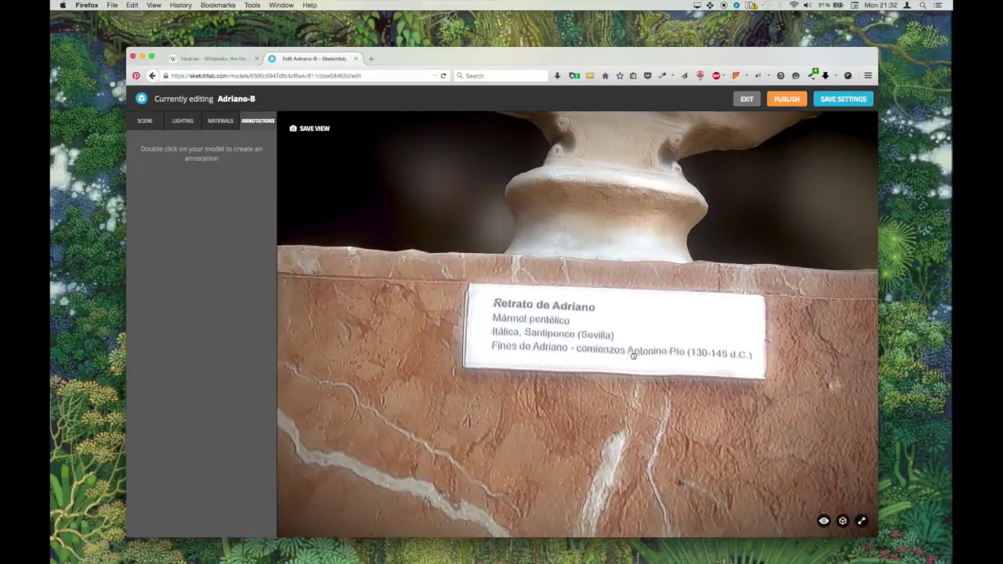
Step: Show the advanced rotation grid around the model and hide it again
left_click(145, 121)
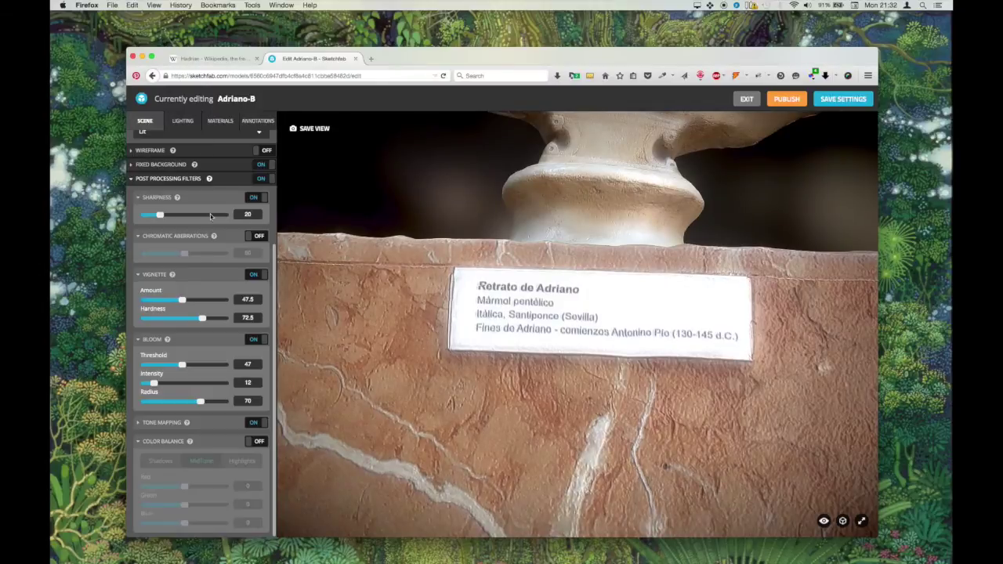
scroll(183, 159, "up", 4)
left_click(158, 190)
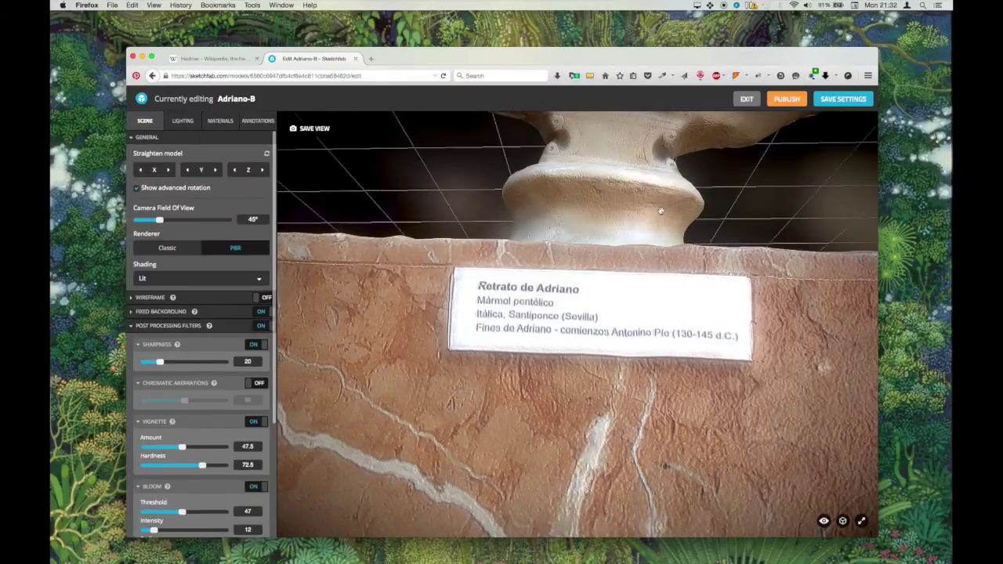
left_click_drag(649, 212, 640, 225)
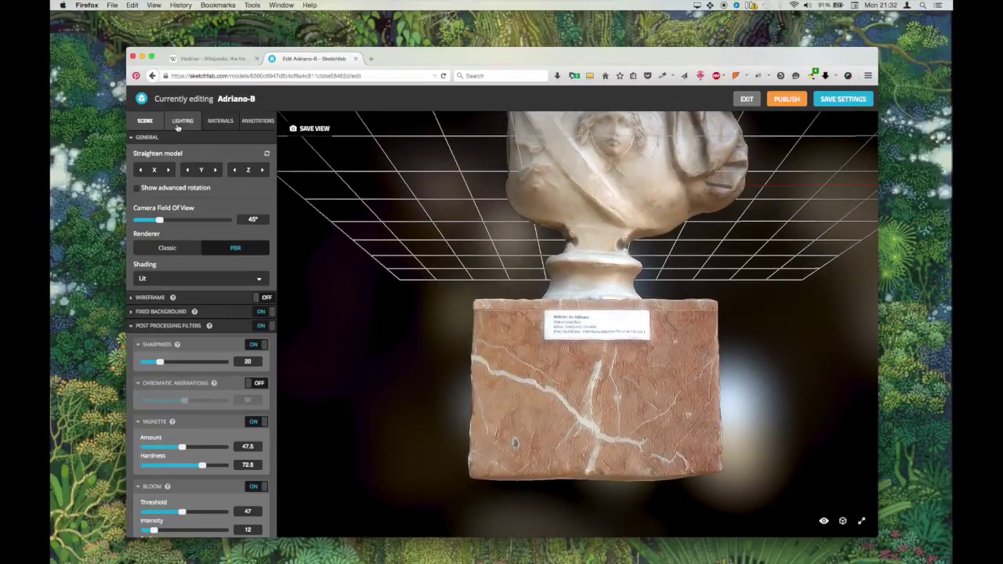
Step: Add an annotation on the pedestal beside the museum label and title it "Information"
left_click(258, 121)
scroll(566, 316, "up", 6)
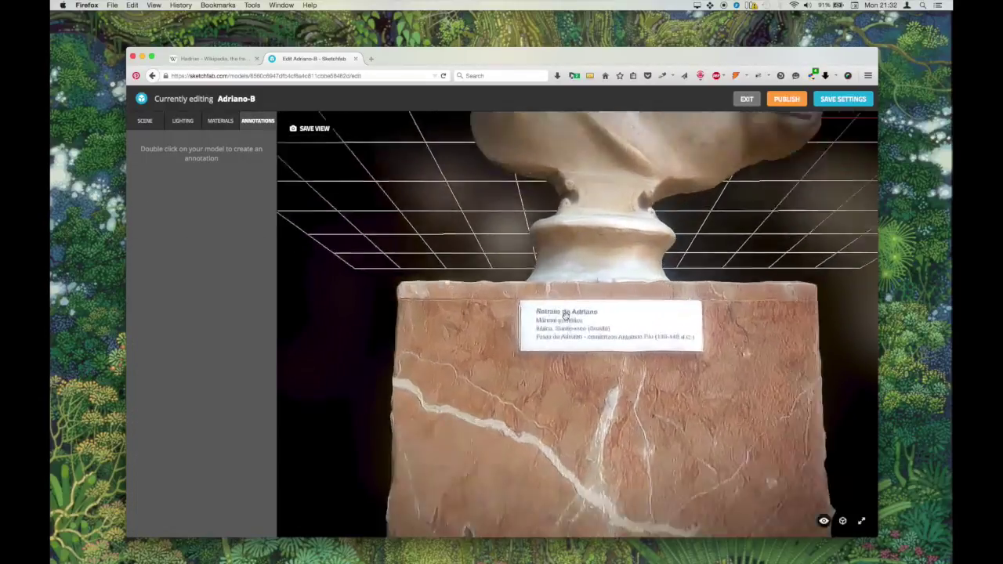
scroll(597, 320, "down", 8)
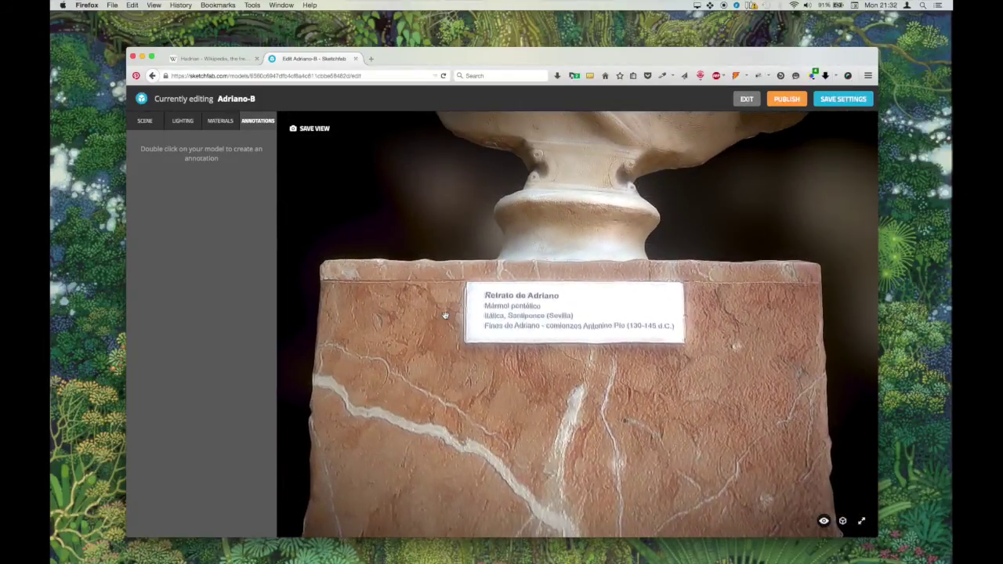
double_click(446, 318)
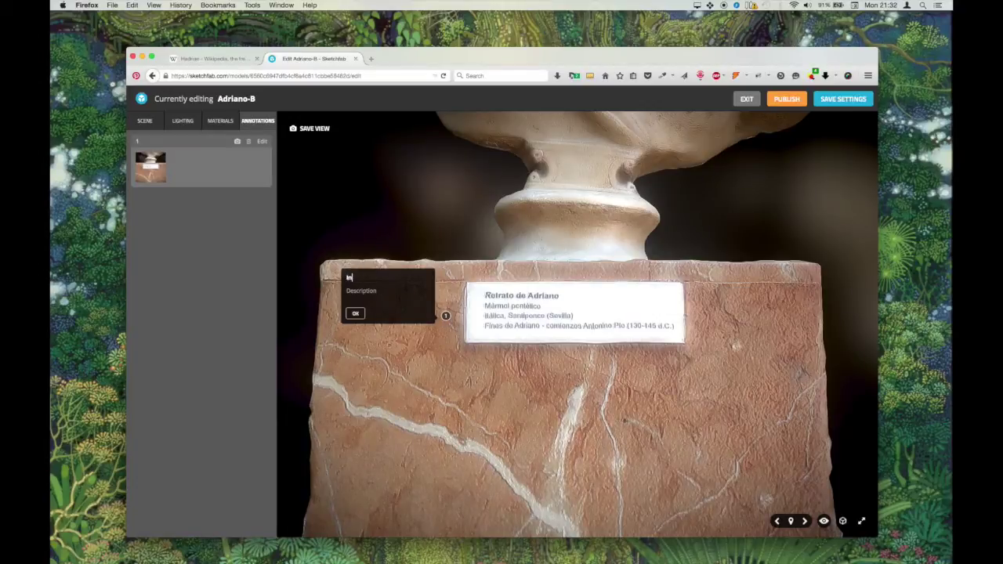
type("Information")
key("Return")
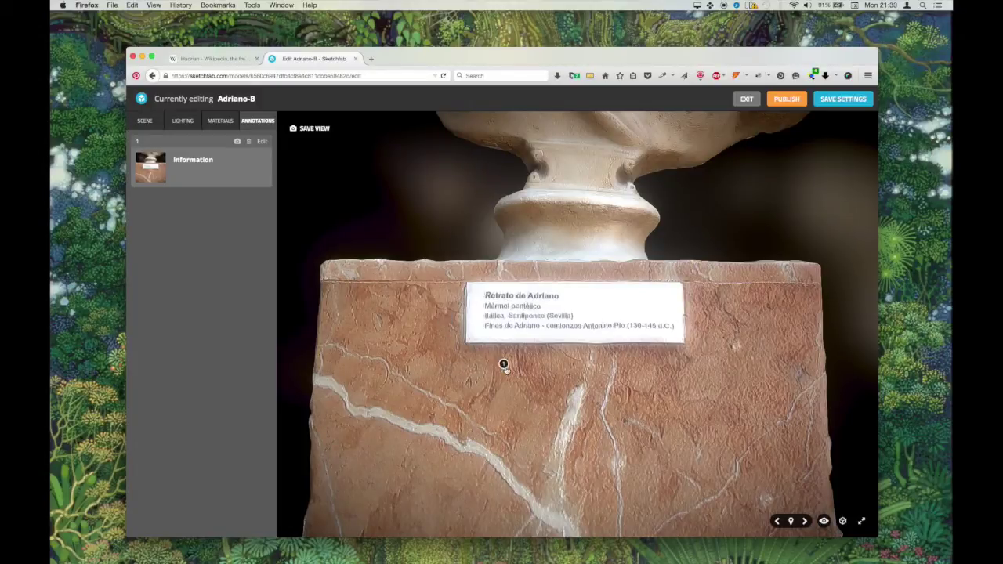
Step: Frame the museum label more closely, with the Information annotation below it, and save this as the annotation's camera view
left_click_drag(505, 368, 568, 373)
scroll(582, 359, "up", 5)
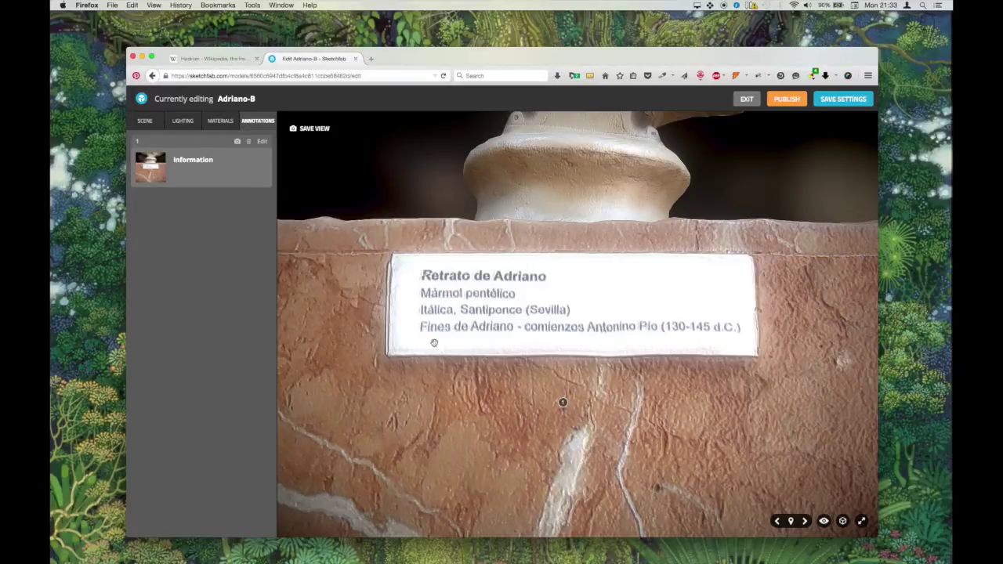
left_click(238, 142)
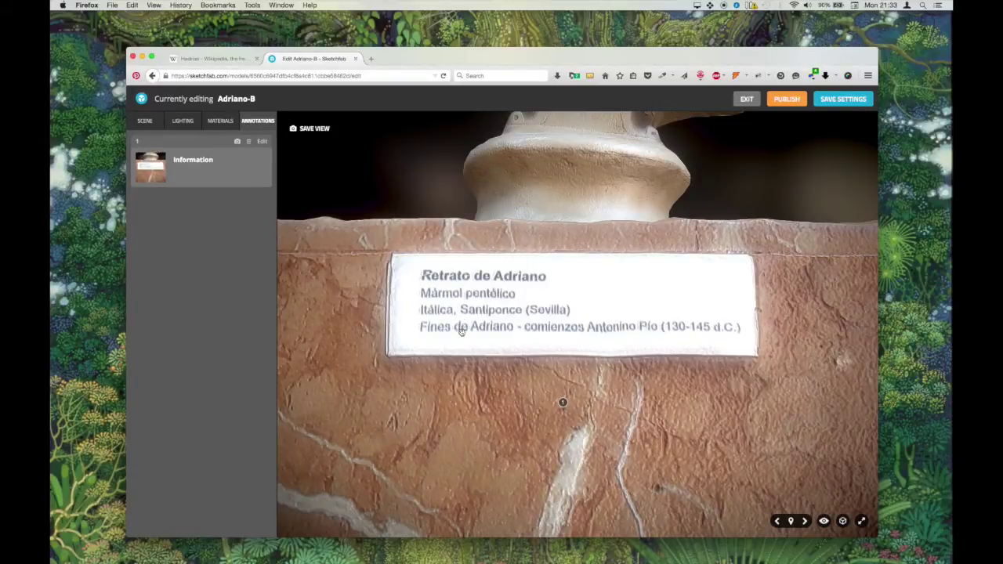
Step: Look over the chest relief and the whole bust from near and far
scroll(461, 332, "down", 6)
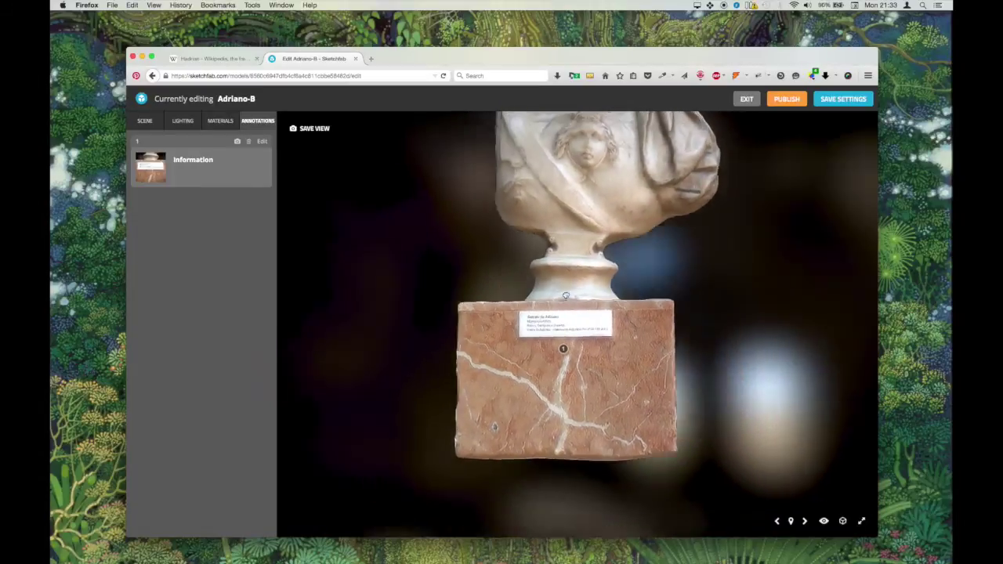
left_click_drag(566, 296, 538, 322)
left_click_drag(535, 201, 557, 201)
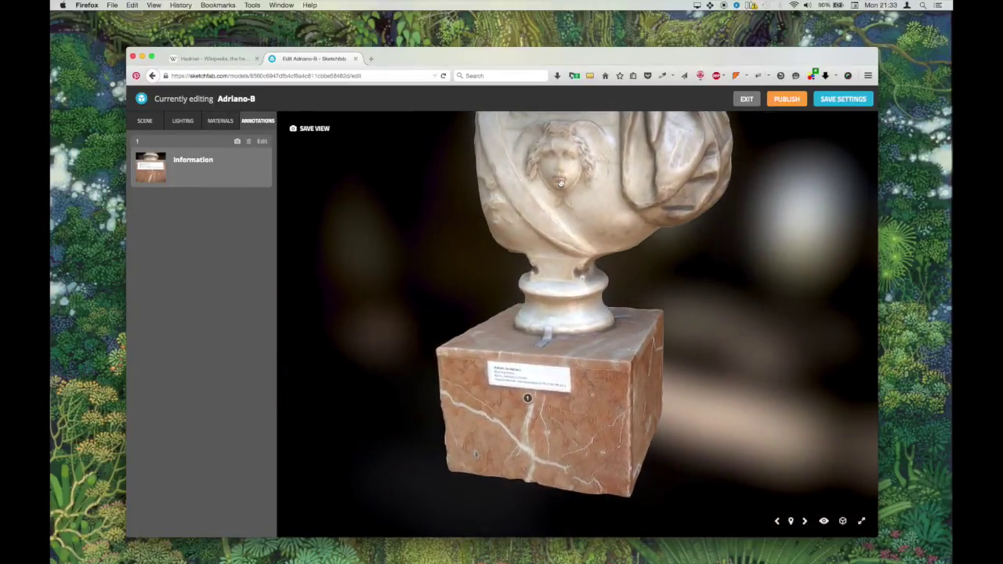
right_click_drag(561, 174, 553, 233)
scroll(533, 235, "up", 5)
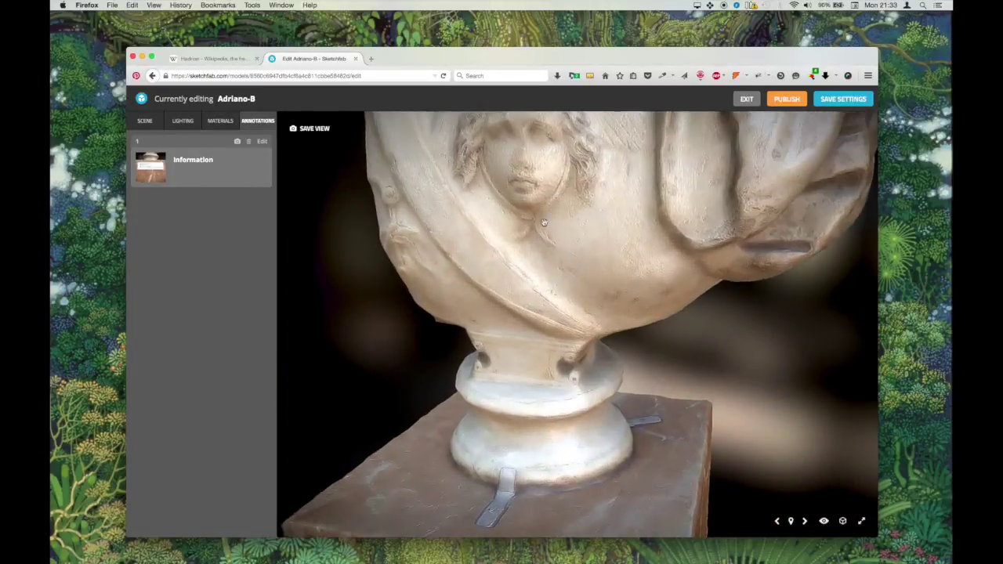
left_click_drag(533, 235, 554, 322)
scroll(491, 306, "down", 5)
scroll(566, 299, "up", 2)
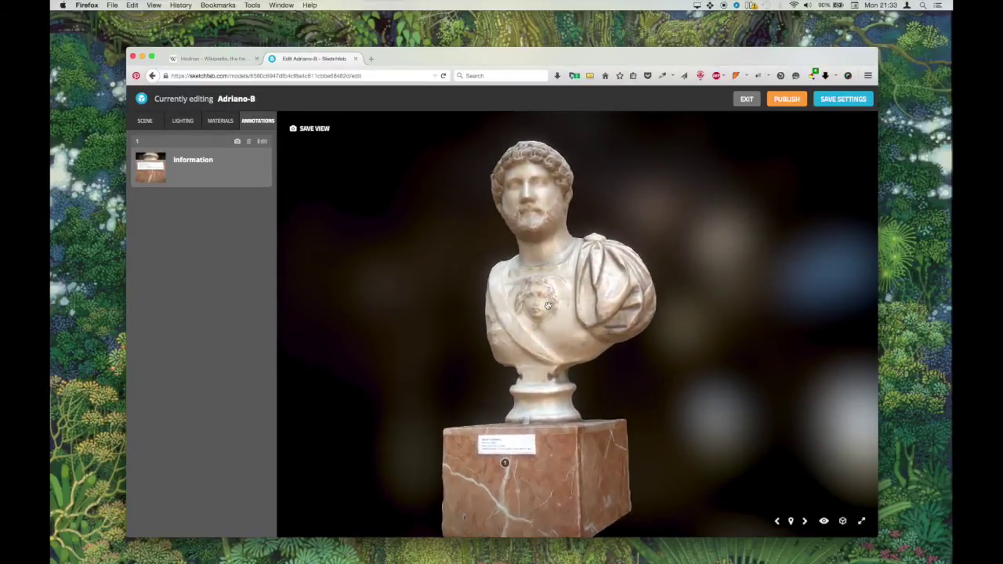
Step: Frame the carved face on the bust's chest and add an annotation titled "Breastplate" just below it
scroll(548, 305, "up", 5)
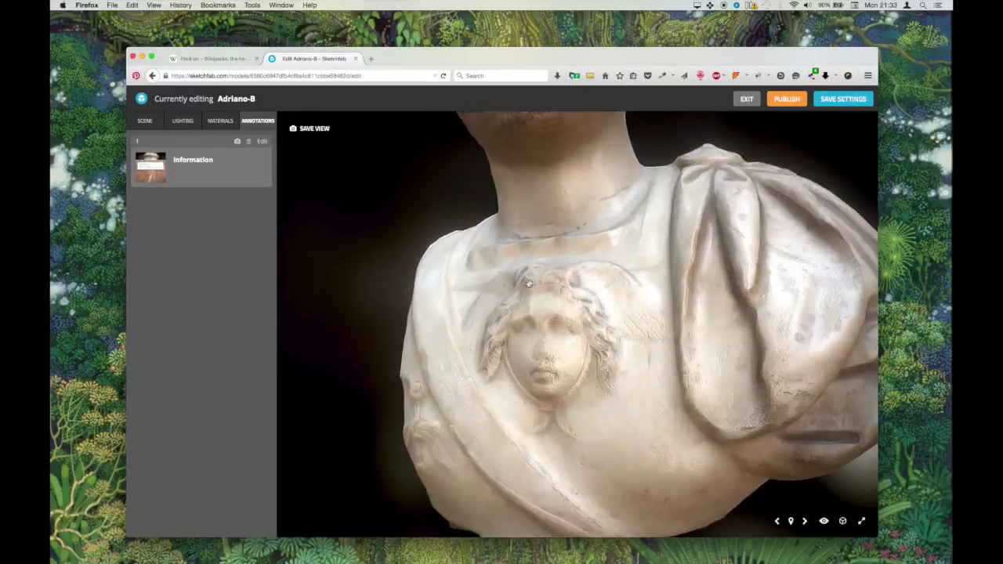
left_click_drag(529, 284, 533, 323)
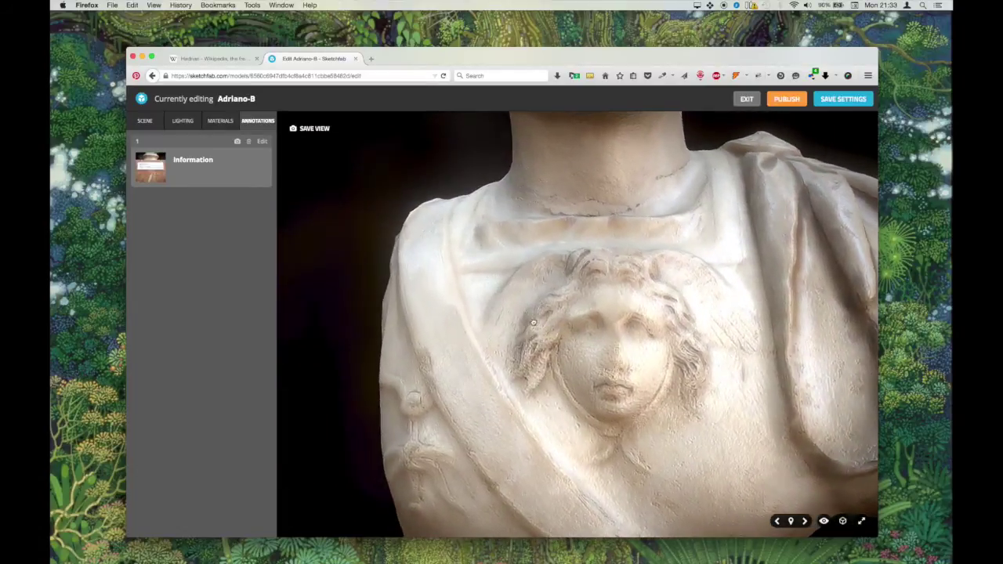
right_click_drag(648, 353, 593, 311)
scroll(593, 311, "down", 3)
mouse_move(594, 311)
left_mouse_down()
mouse_move(518, 299)
mouse_move(548, 281)
left_mouse_up()
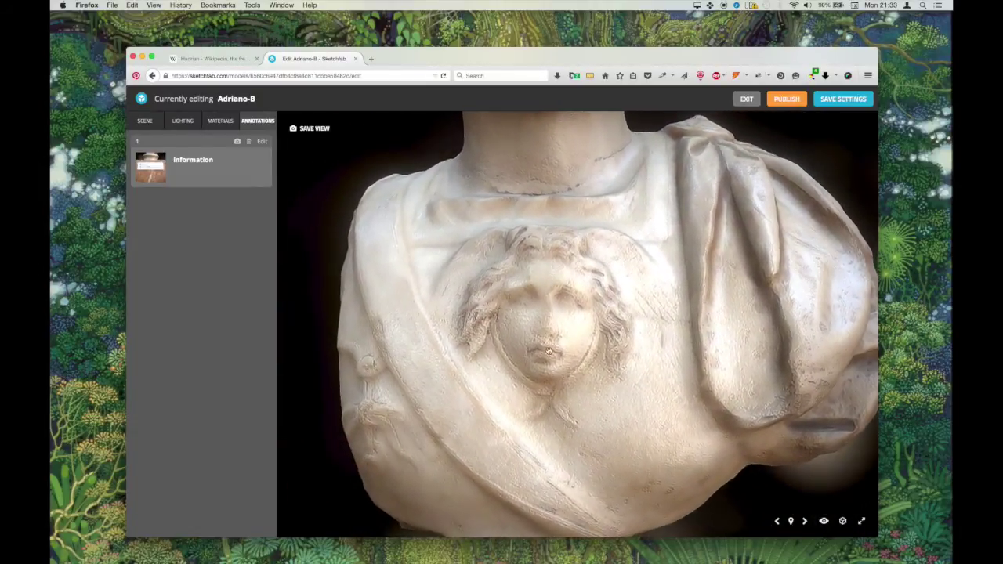
left_click(553, 425)
type("Breastplate")
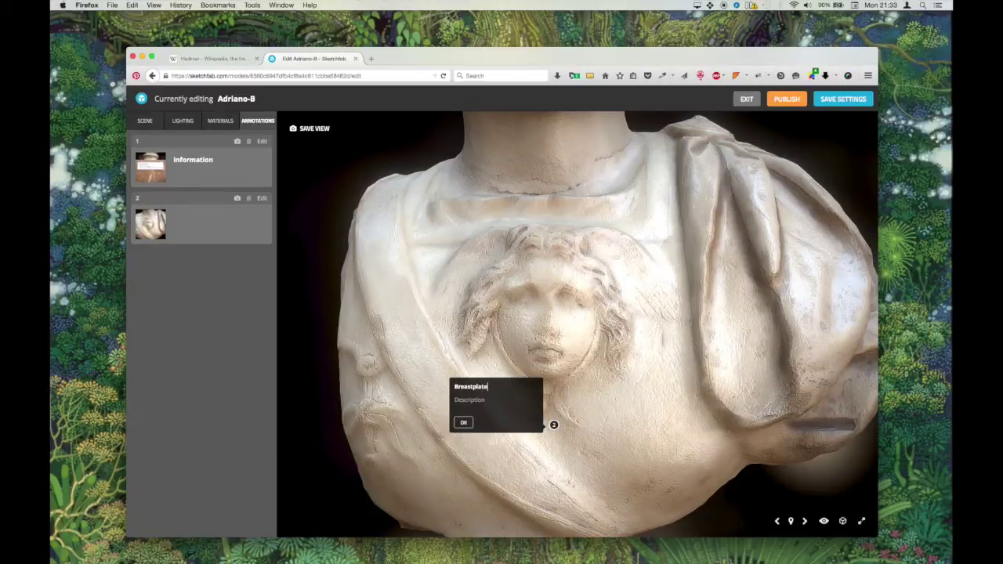
key("Return")
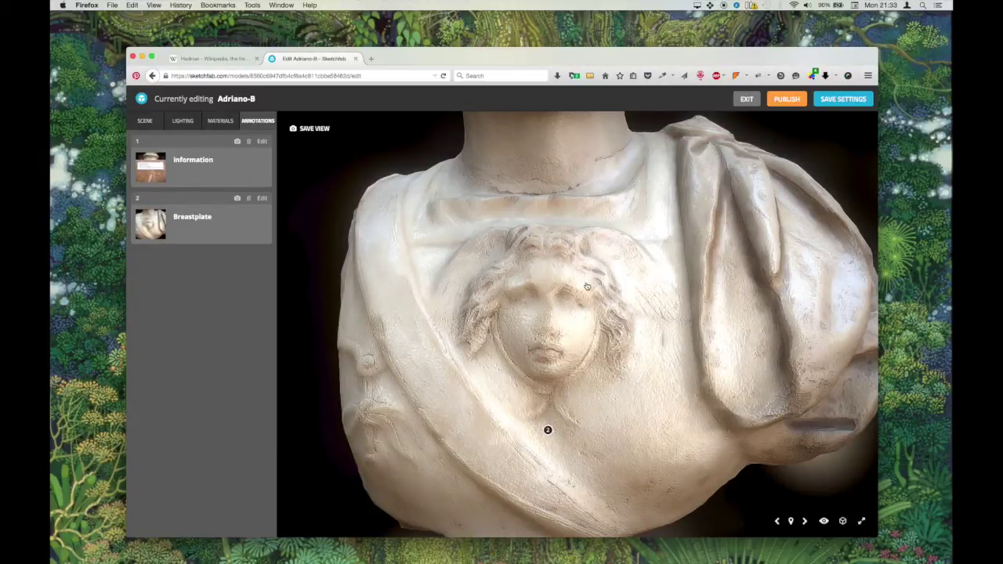
Step: Frame the bust's head and add an annotation titled "Adrian / Adriano / Hadrian" on the shoulder's round clasp
left_click_drag(582, 285, 571, 293)
scroll(571, 293, "down", 4)
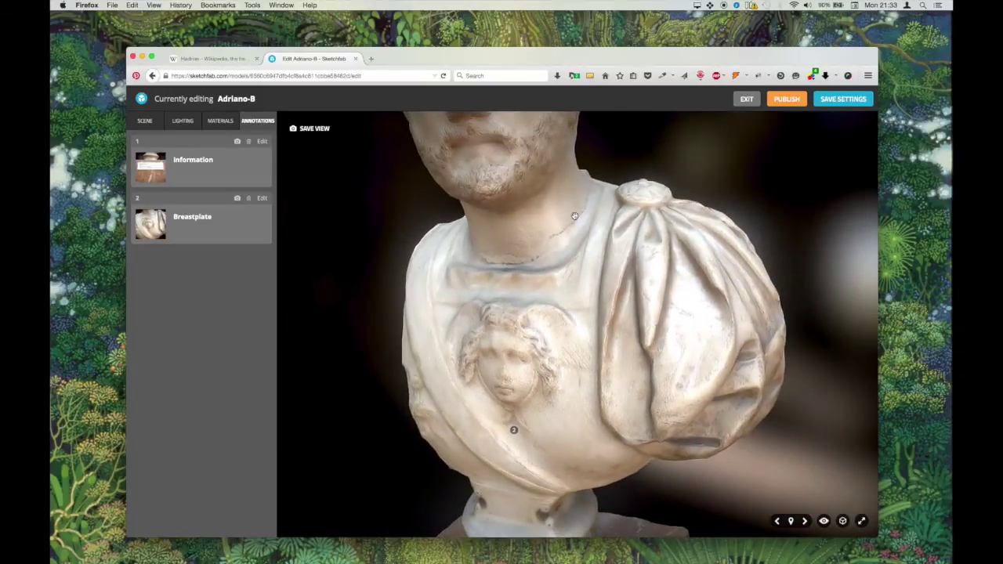
right_click_drag(573, 214, 575, 272)
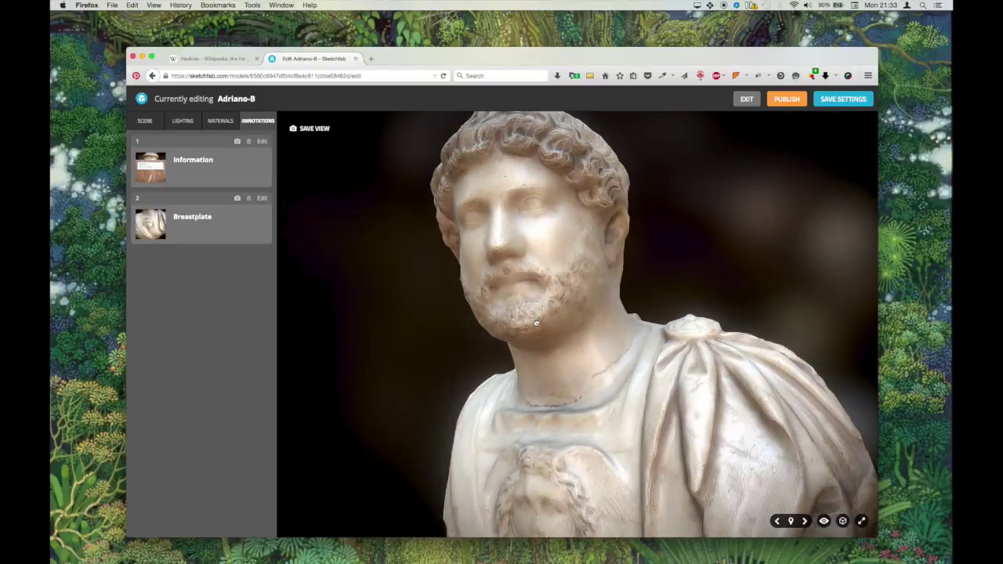
right_click_drag(524, 300, 546, 314)
scroll(560, 309, "up", 3)
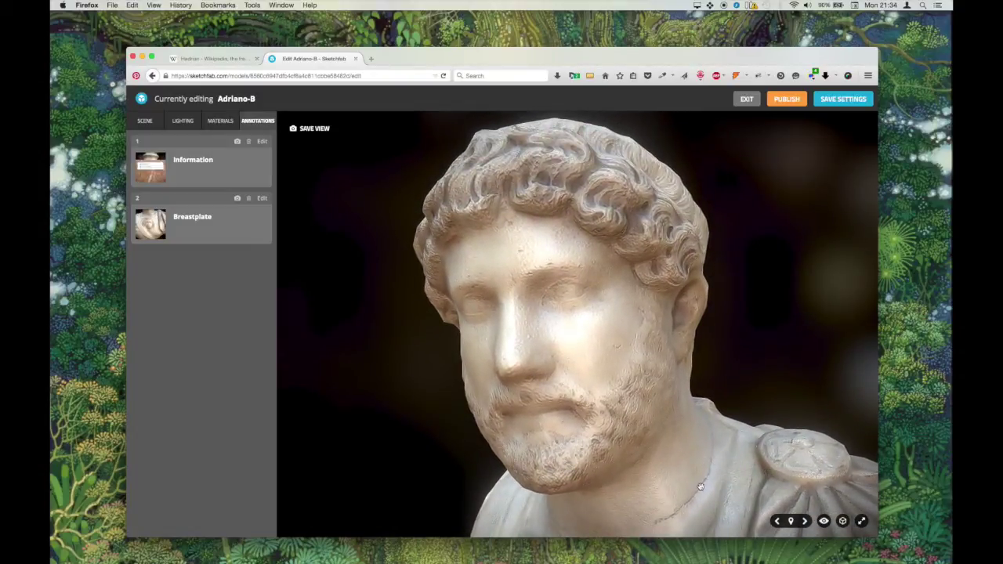
double_click(799, 448)
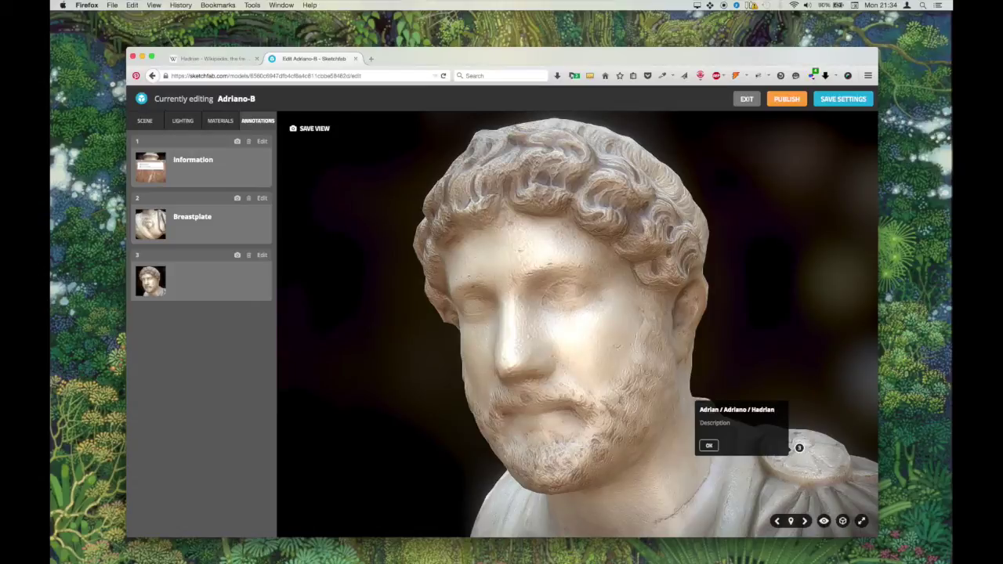
left_click(710, 446)
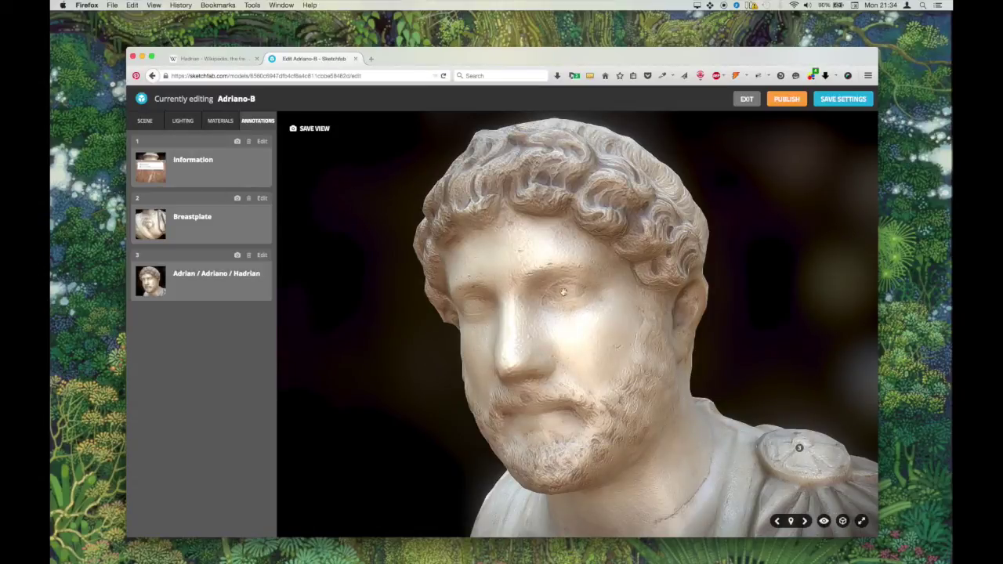
Step: Save the 3D settings with the new annotations and exit the editor to the model's page
left_click(845, 99)
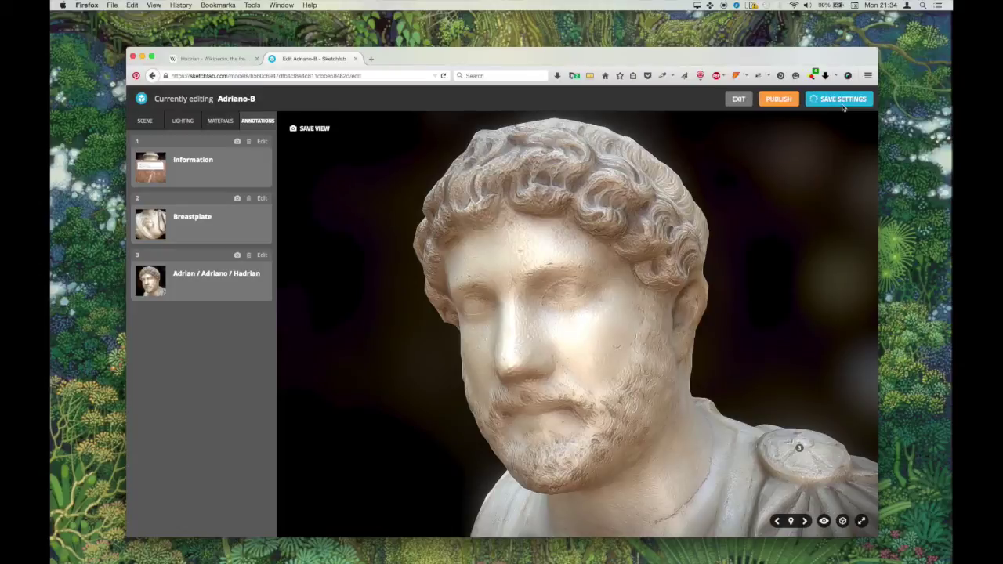
left_click(146, 122)
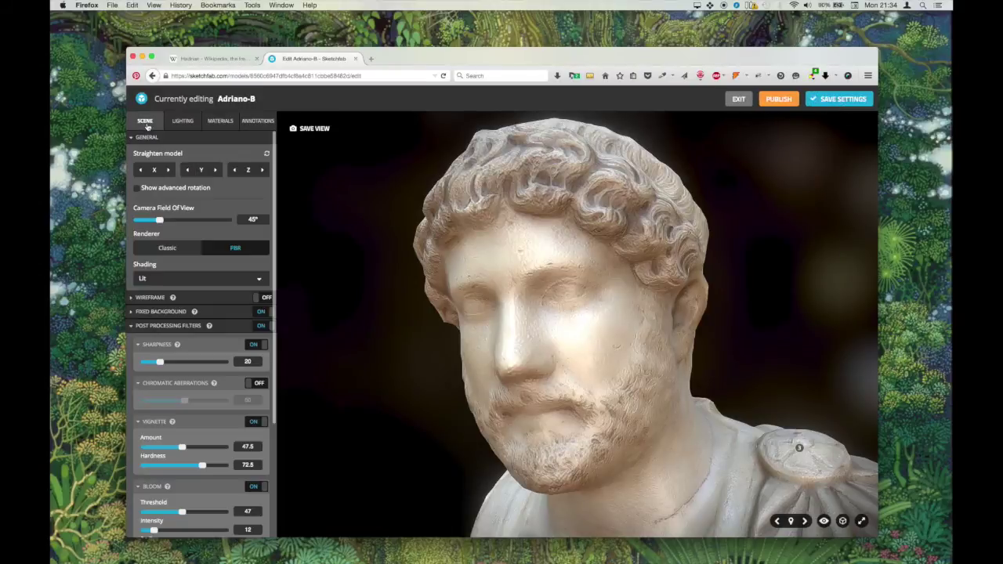
left_click(784, 104)
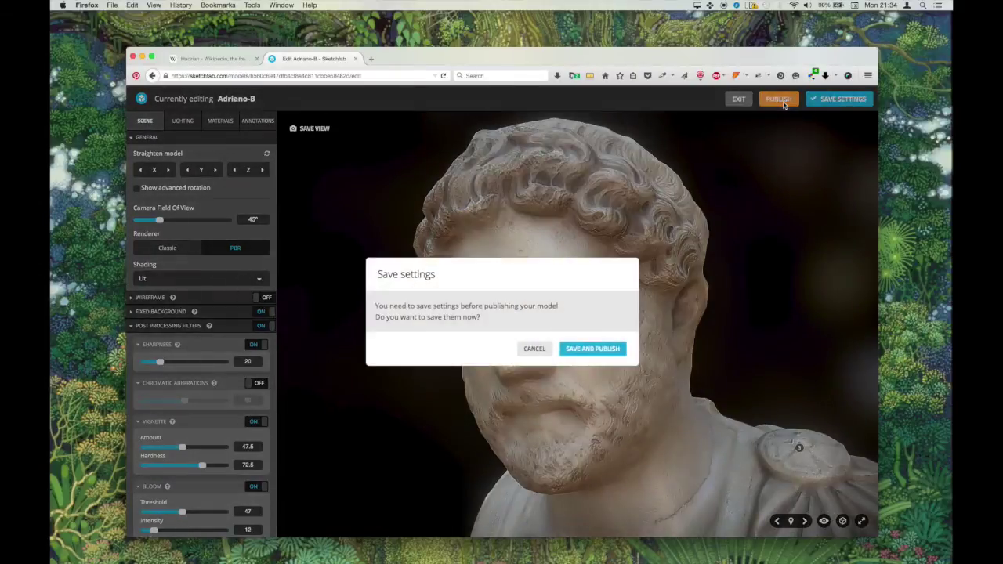
left_click(534, 349)
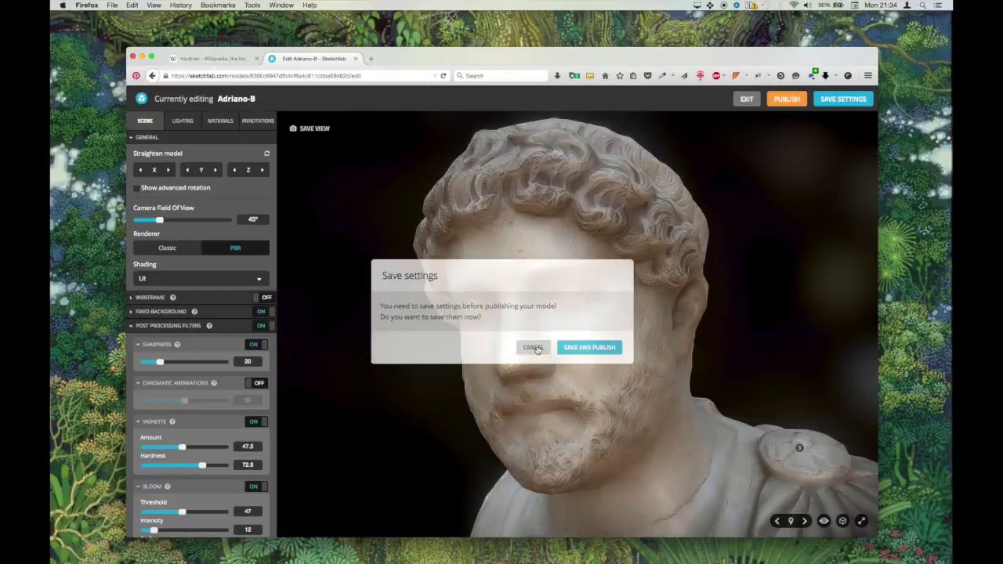
left_click(819, 100)
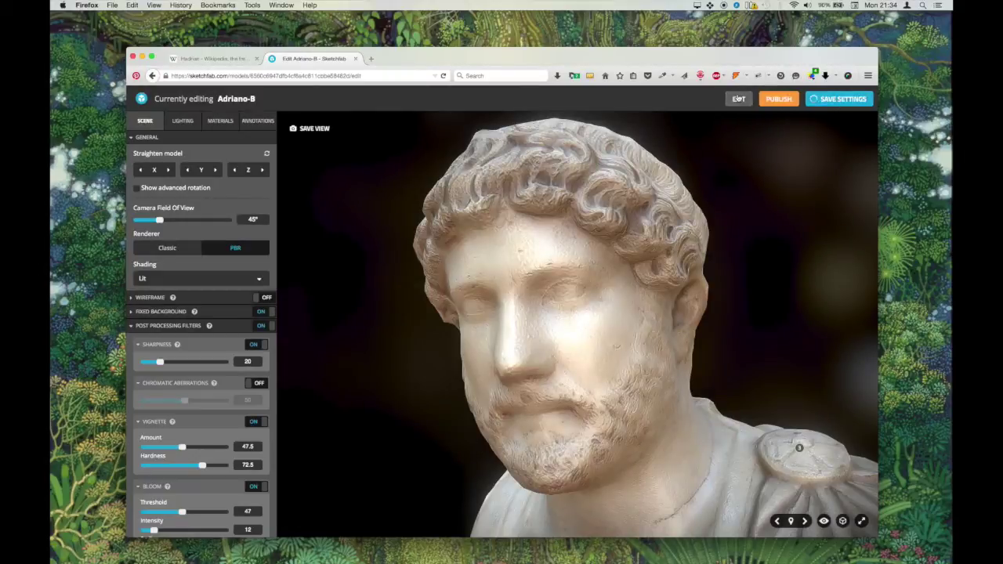
left_click(736, 98)
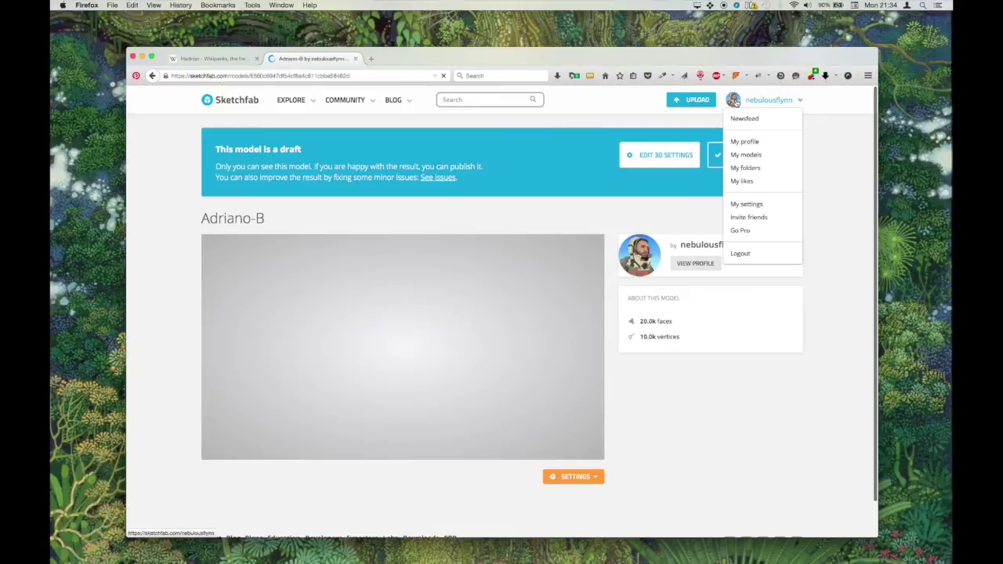
double_click(585, 210)
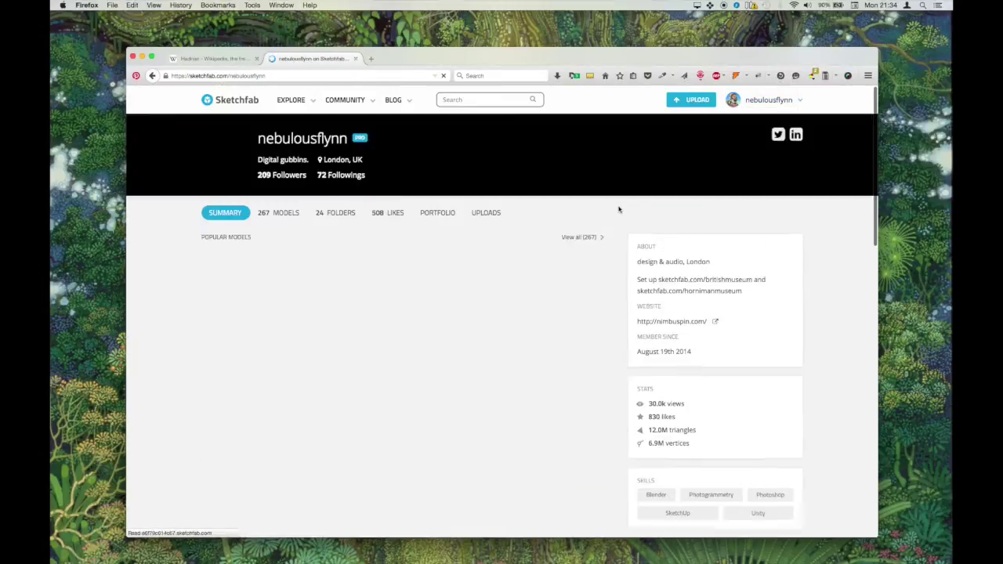
scroll(618, 209, "down", 2)
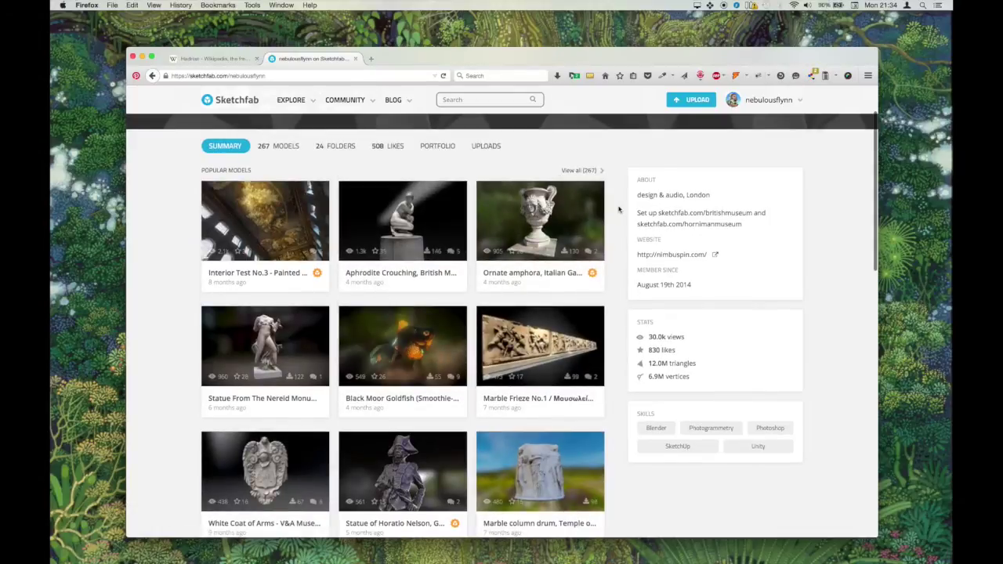
key("super+Left")
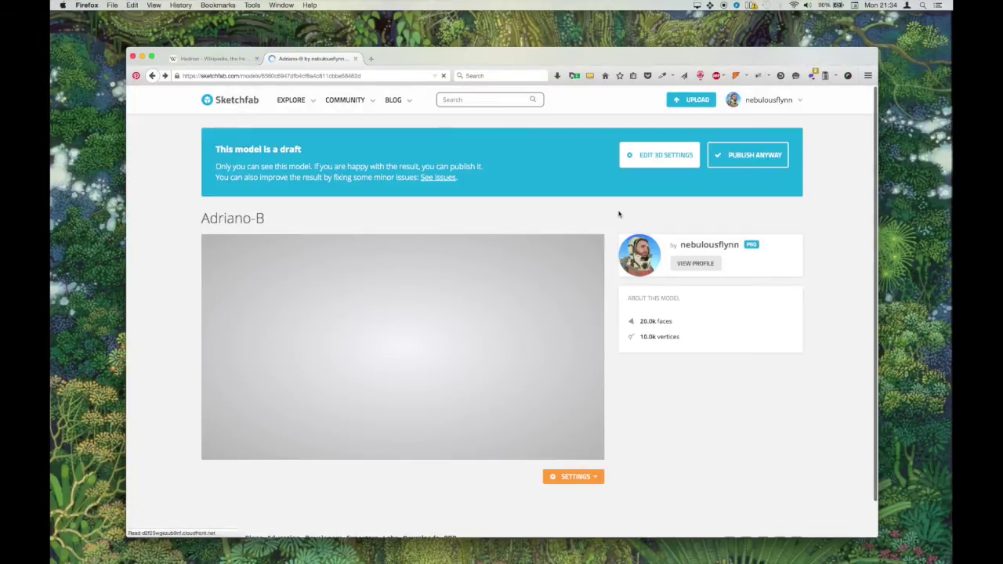
Step: View the whole bust in the model page's viewer and step forward through its annotations
scroll(619, 214, "down", 1)
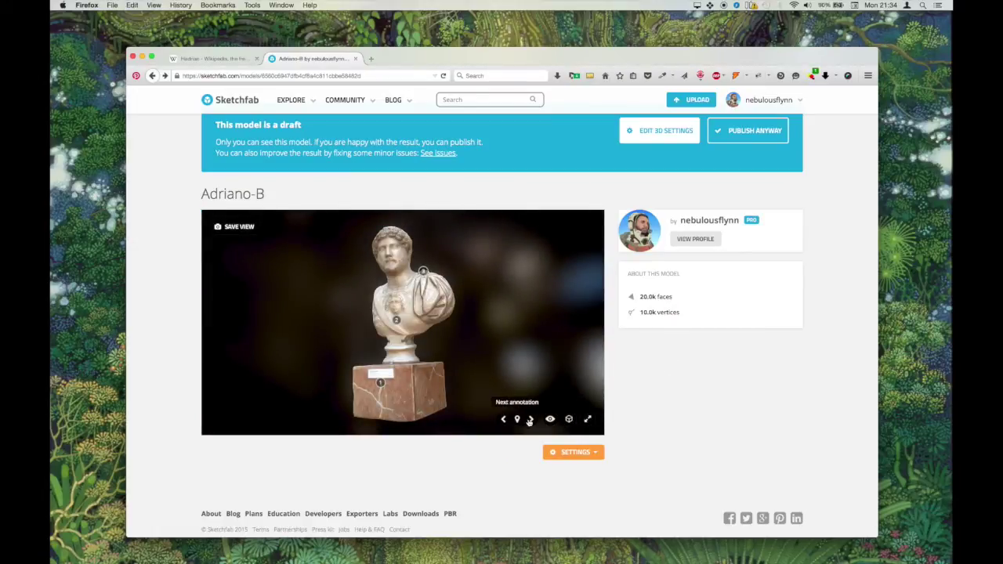
scroll(603, 364, "down", 3)
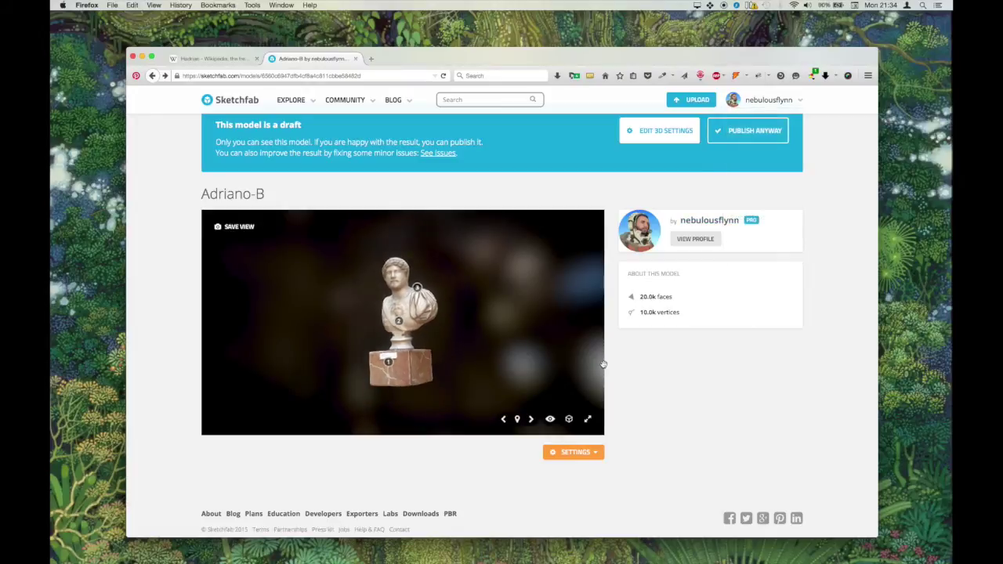
left_click(532, 421)
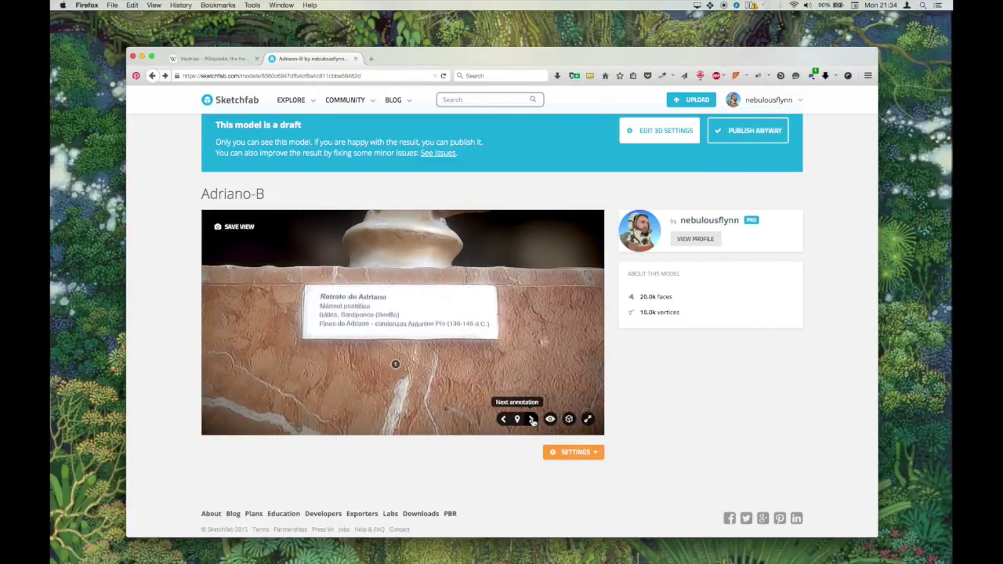
left_click(532, 421)
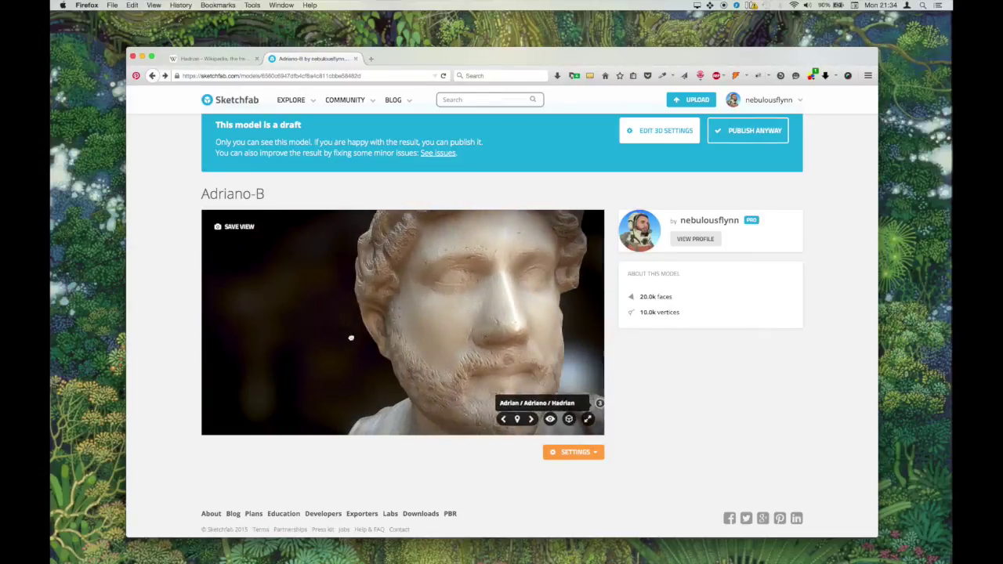
Step: View the bust's head and shoulders from the front and switch the viewer to fullscreen
mouse_move(351, 337)
left_mouse_down()
mouse_move(350, 349)
mouse_move(331, 345)
mouse_move(374, 347)
mouse_move(388, 340)
mouse_move(379, 334)
mouse_move(469, 358)
left_mouse_up()
scroll(375, 348, "down", 3)
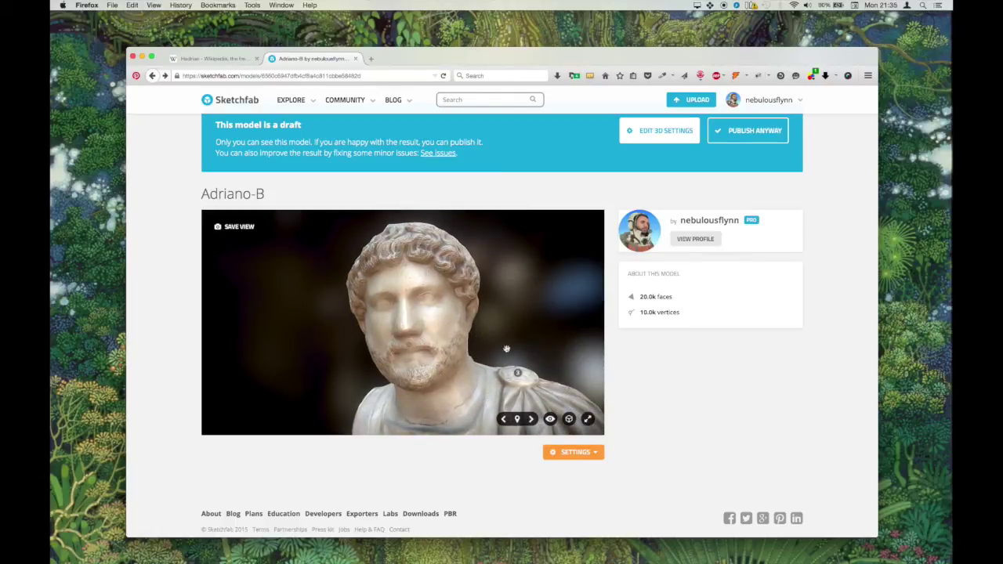
left_click(589, 421)
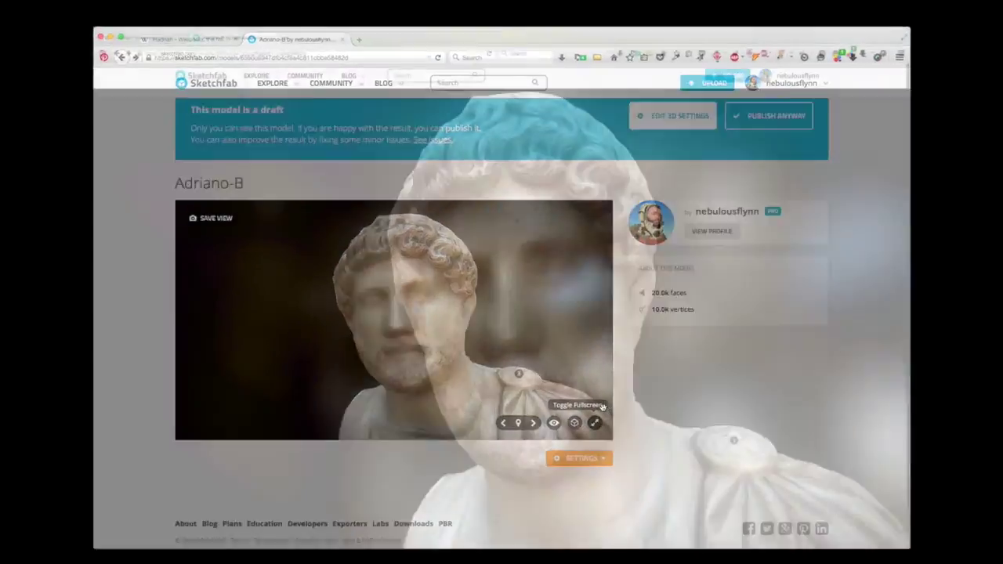